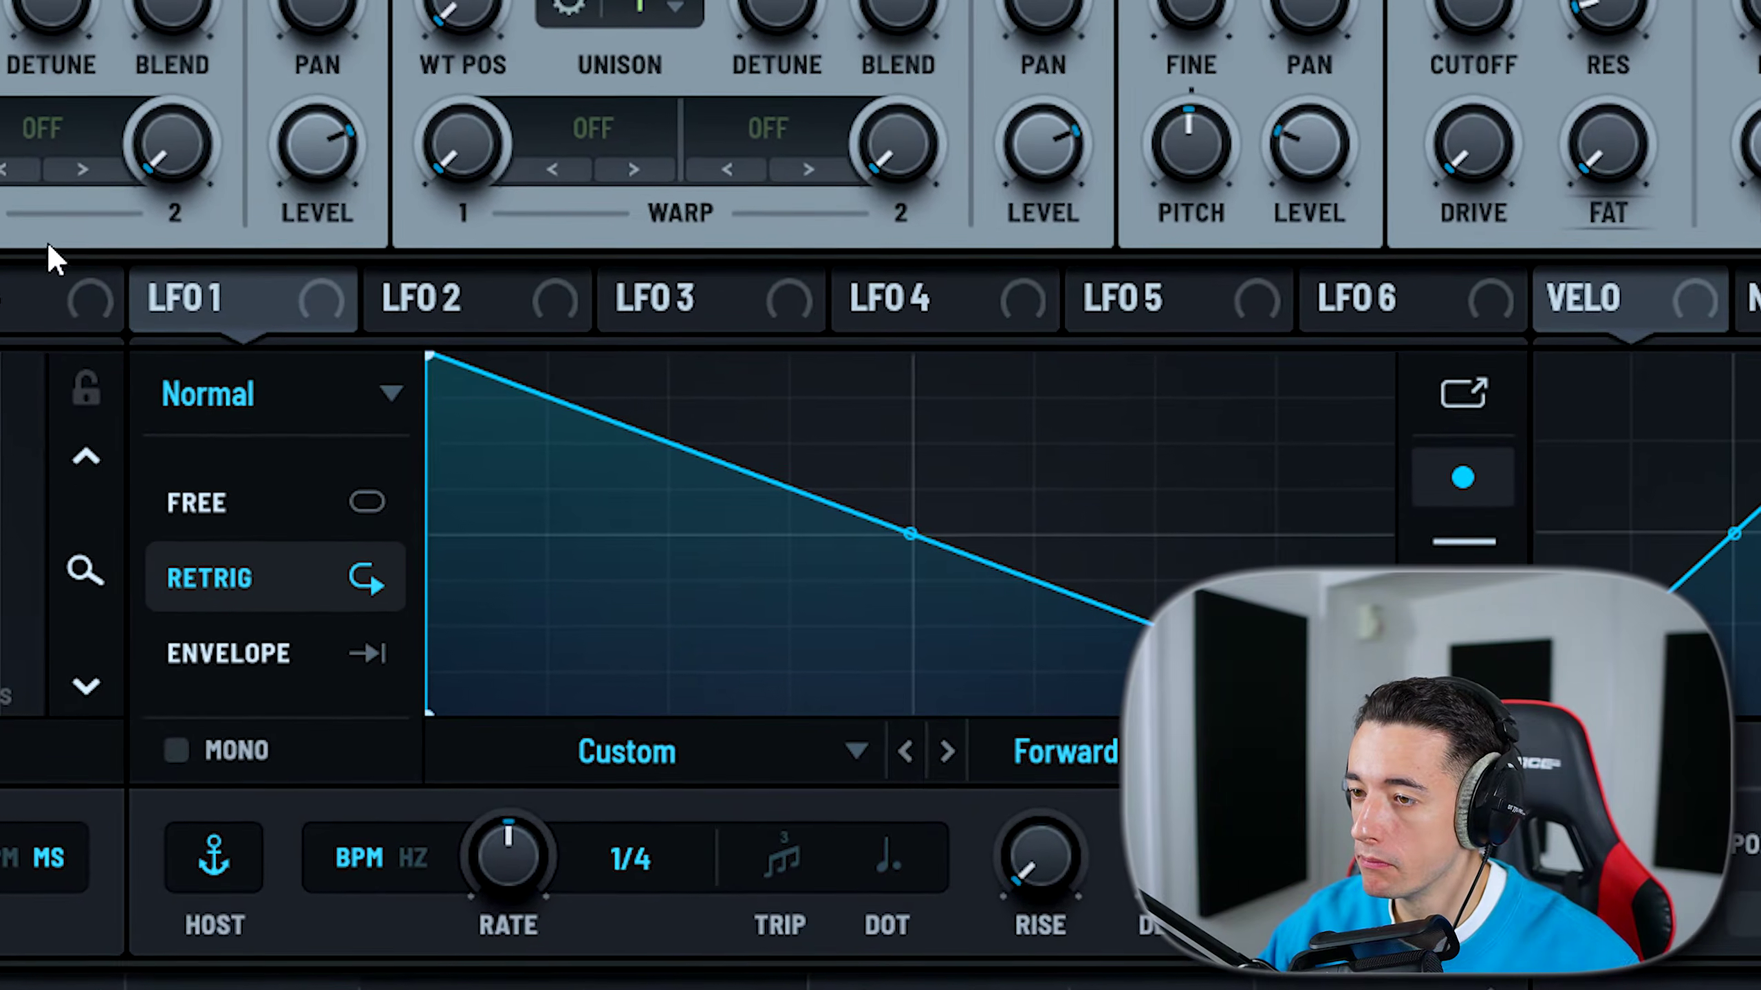
Step: Assign LFO 1 to the filter cutoff and set the LFO to Envelope mode
left_click_drag(236, 299, 1471, 6)
left_click_drag(688, 445, 731, 491)
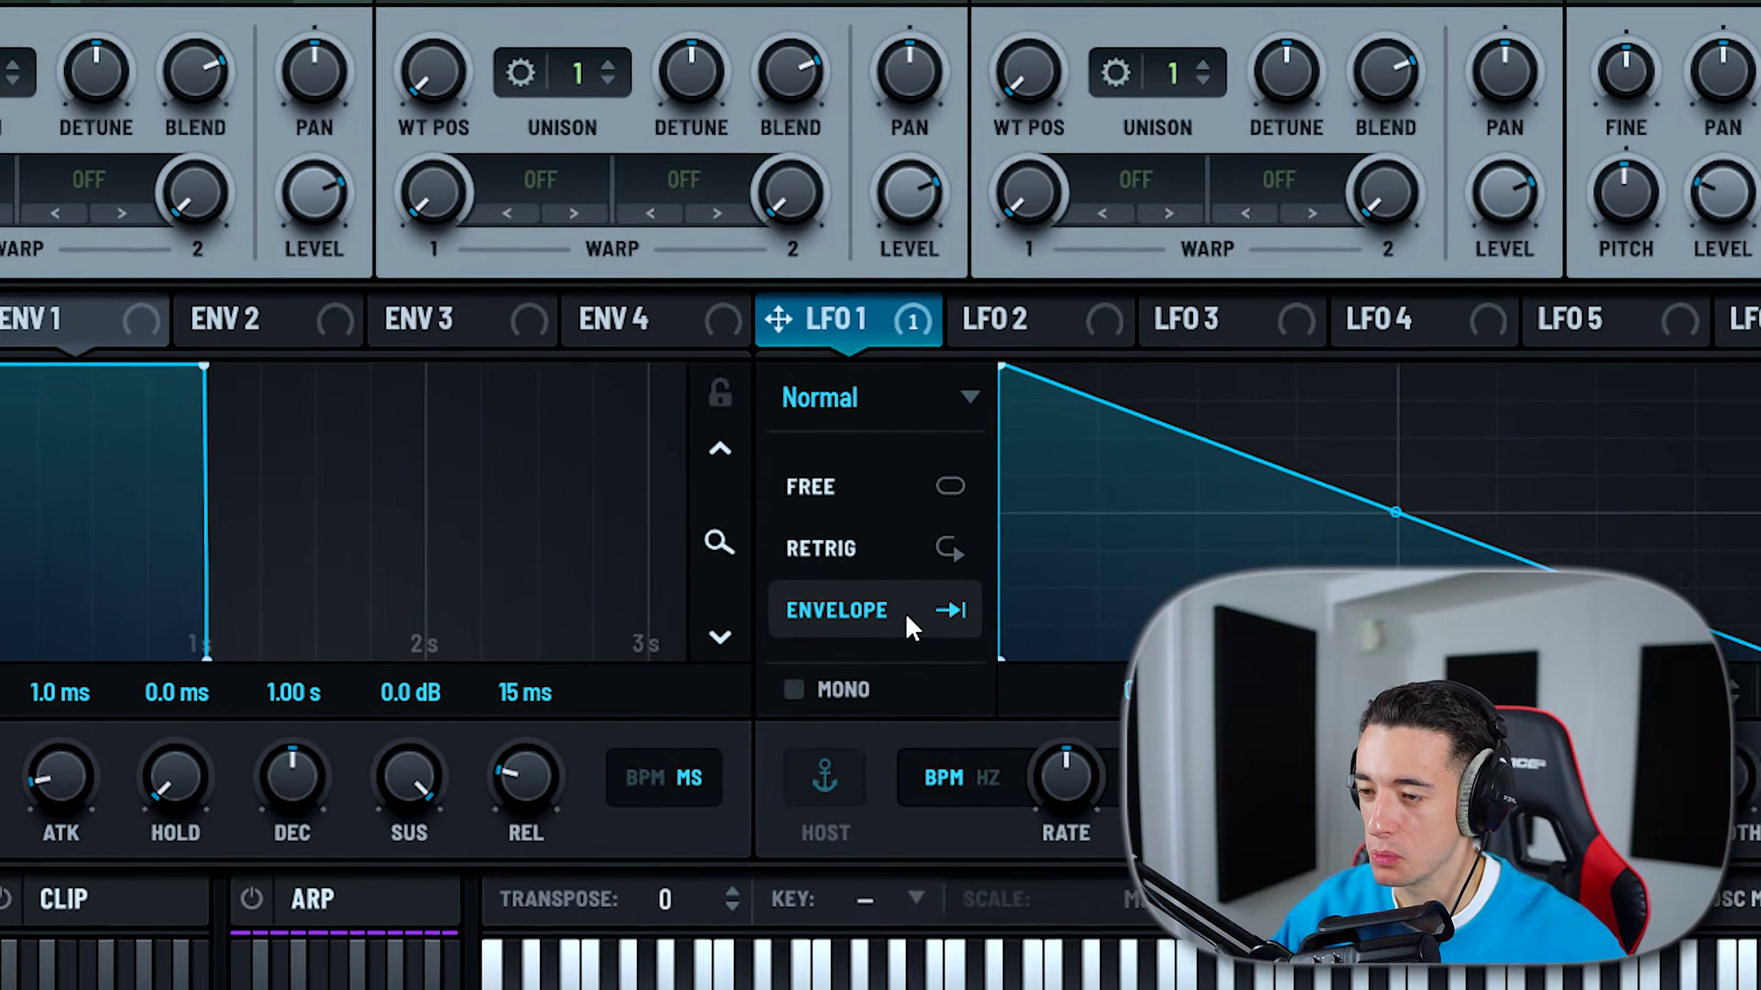
left_click(901, 723)
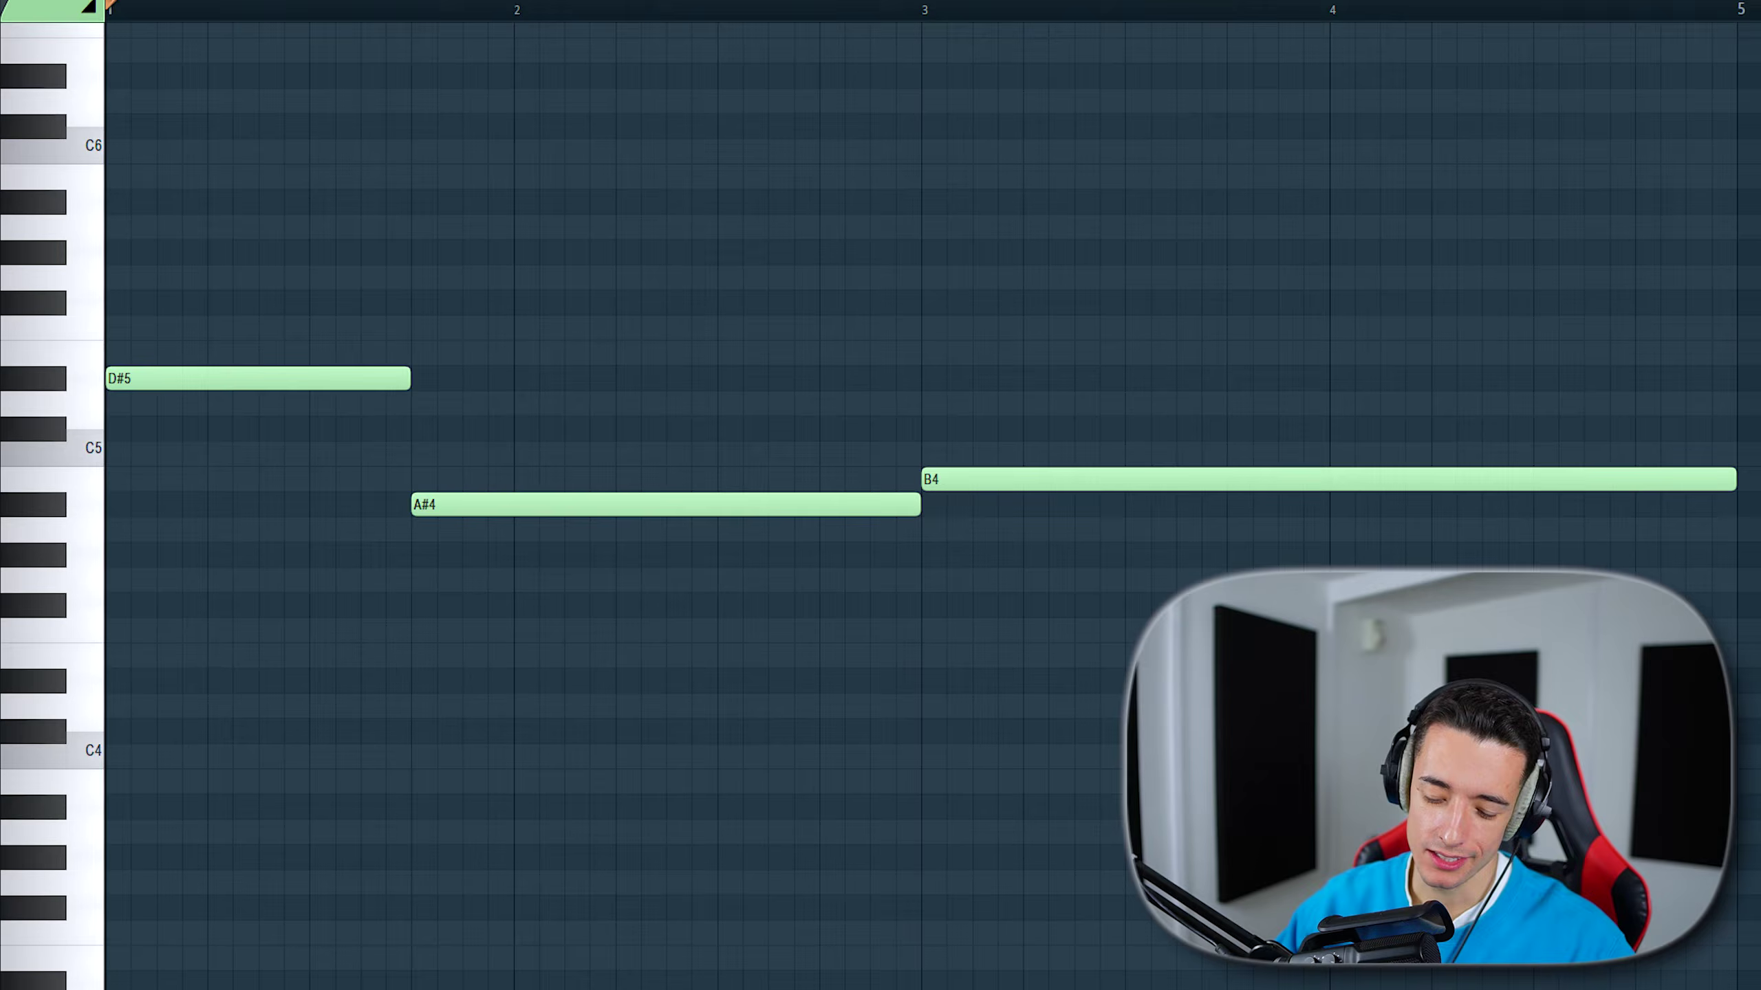
Step: Duplicate the two-bar melody notes above the chords so they also fill bars 3 and 4
key("ctrl+a")
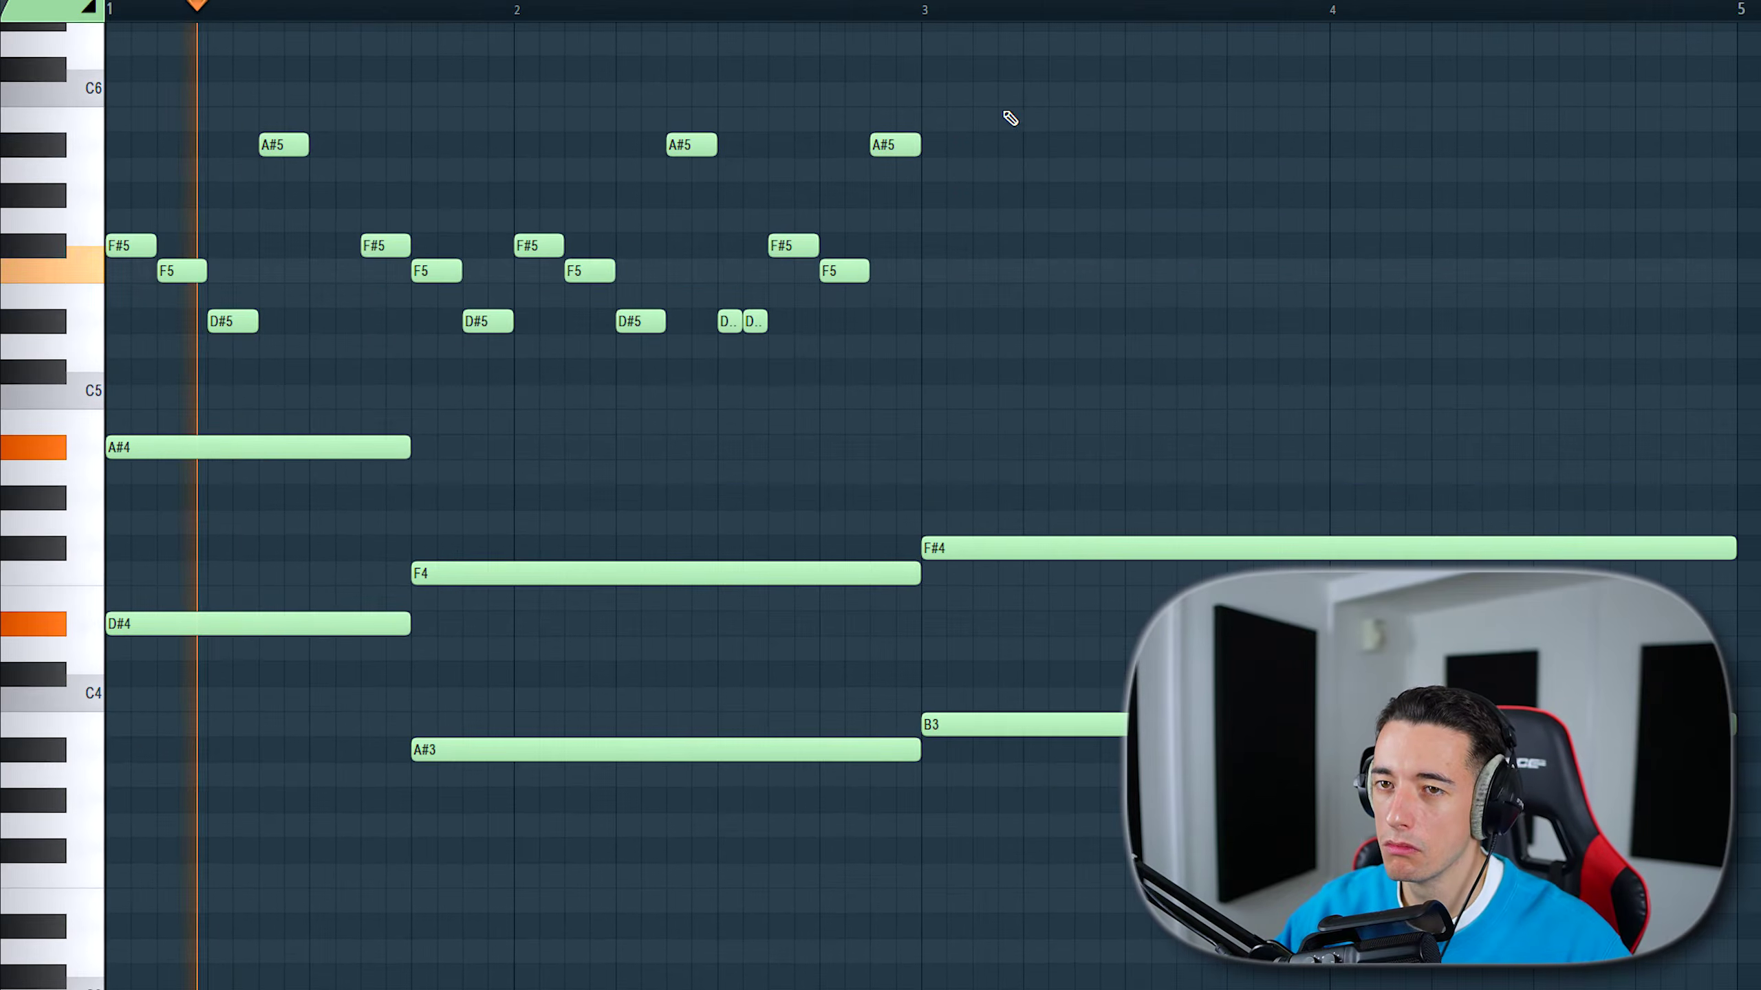
left_click_drag(1008, 86, 111, 347)
key("ctrl+b")
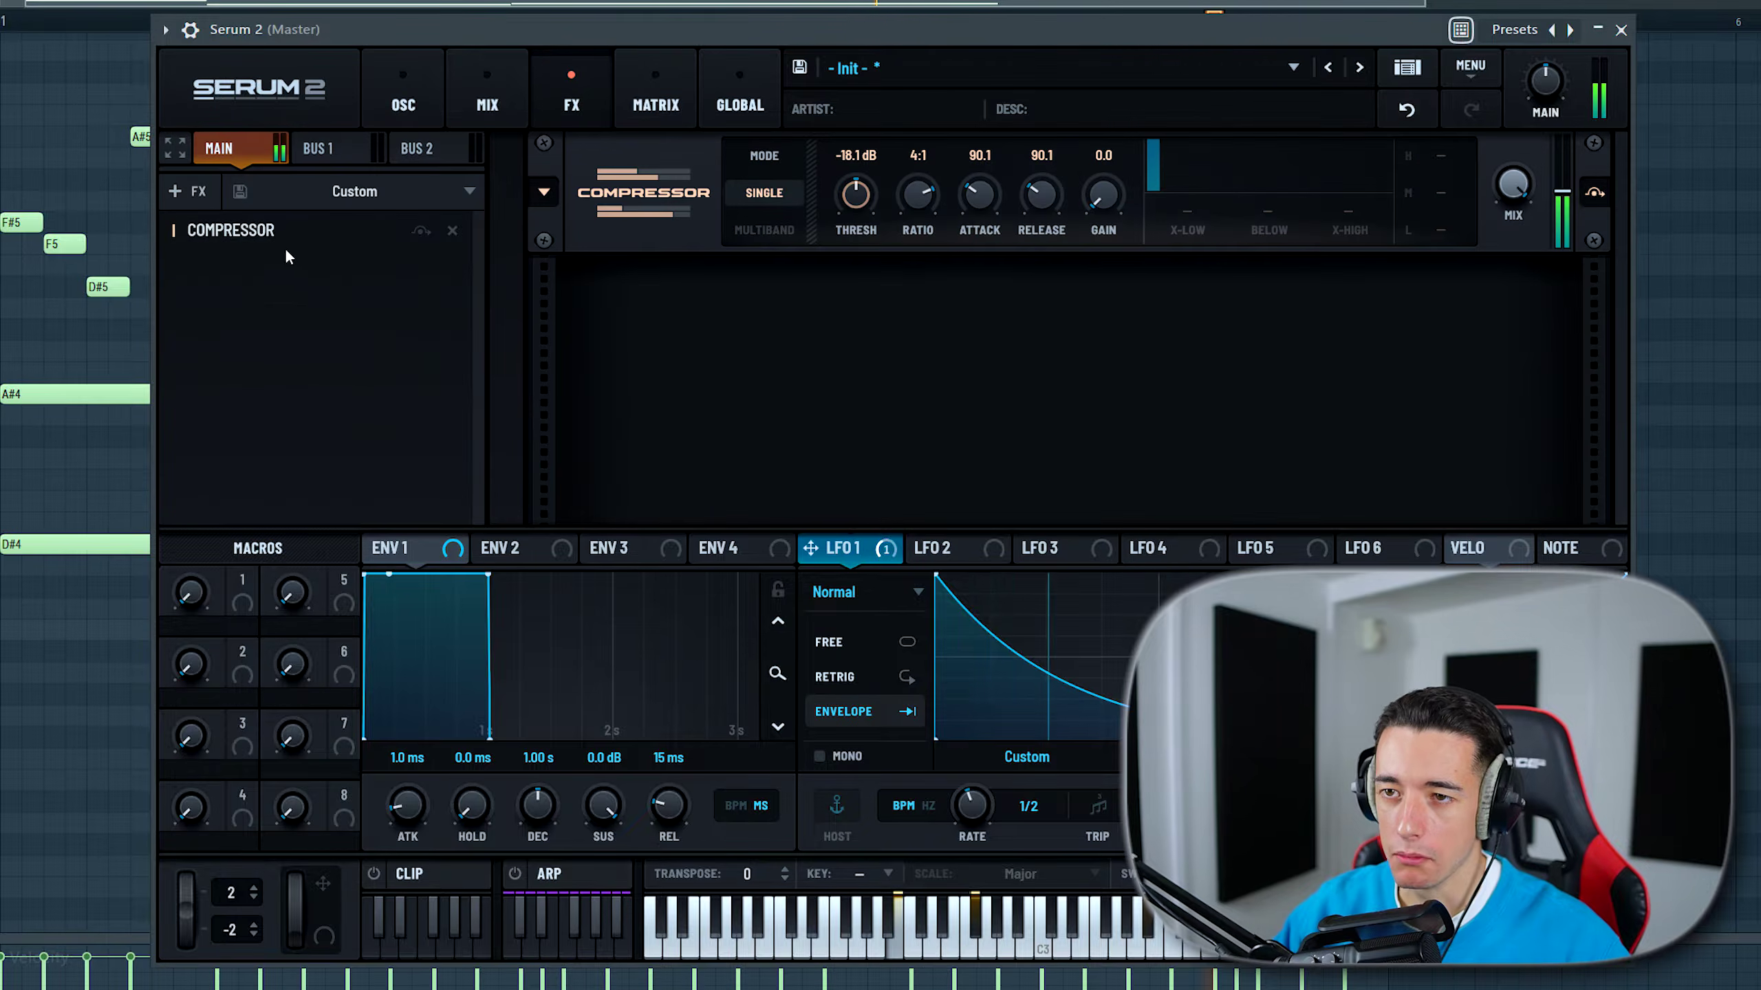
Step: Set the compressor to Multiband mode and add a Chorus effect to the main FX chain
left_click(786, 231)
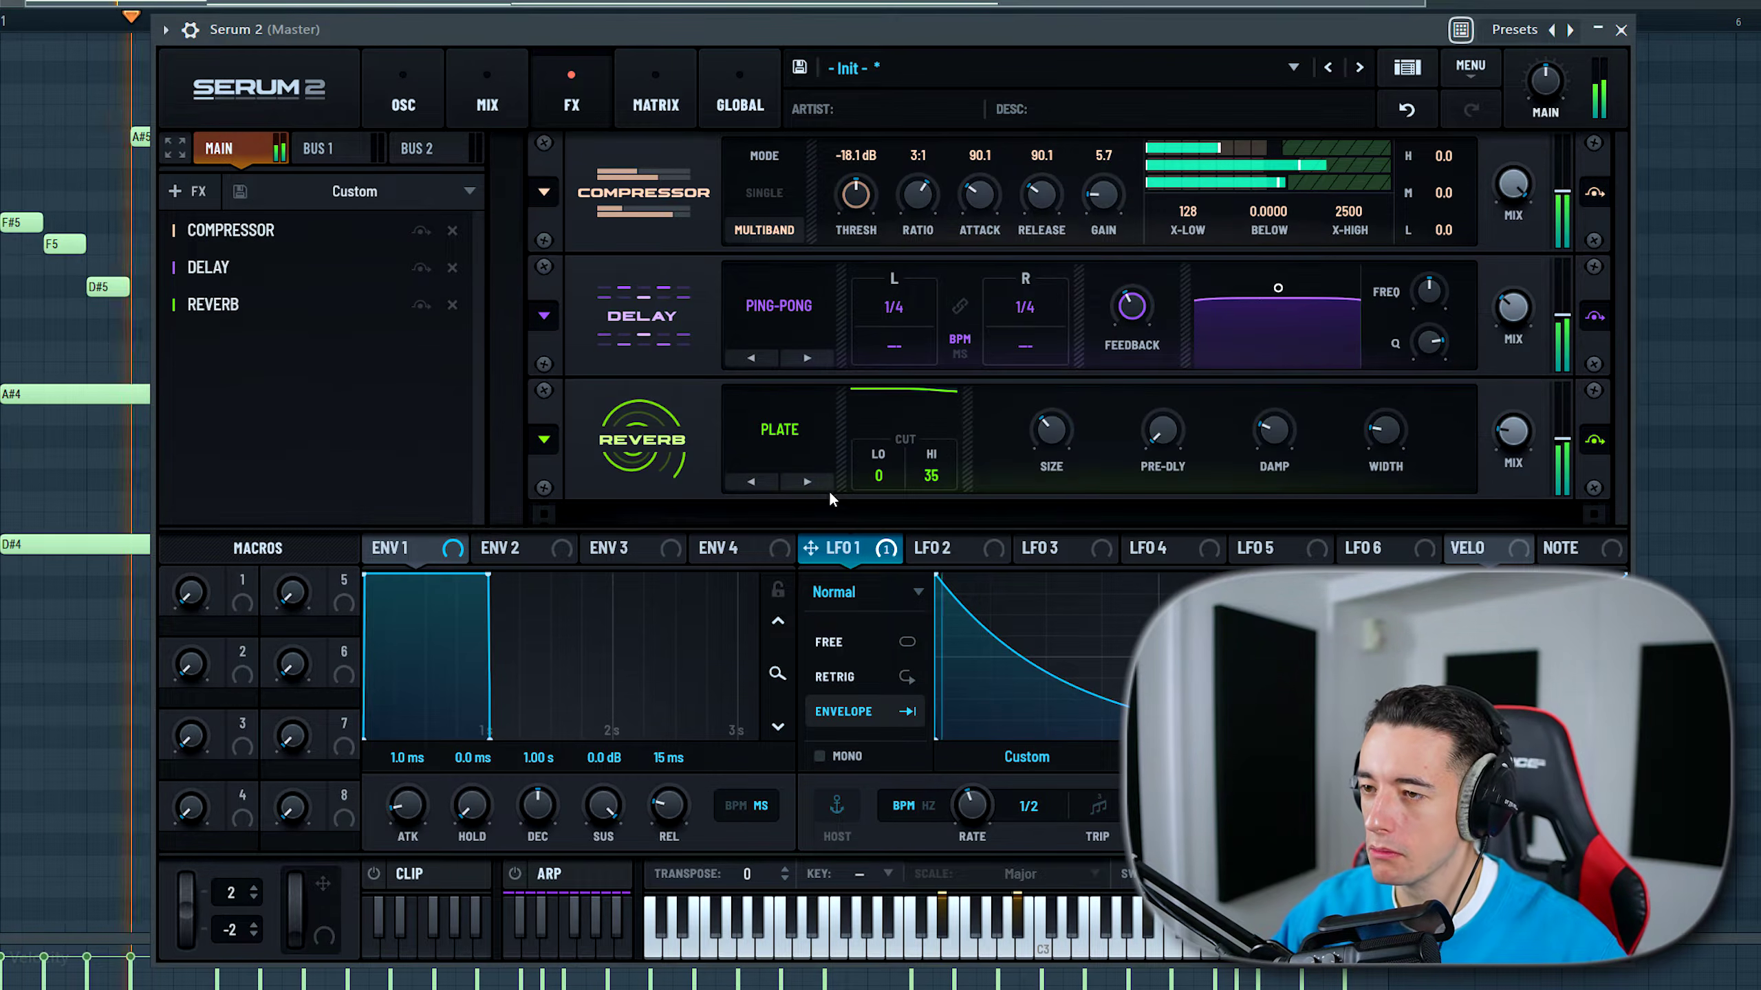
right_click(295, 379)
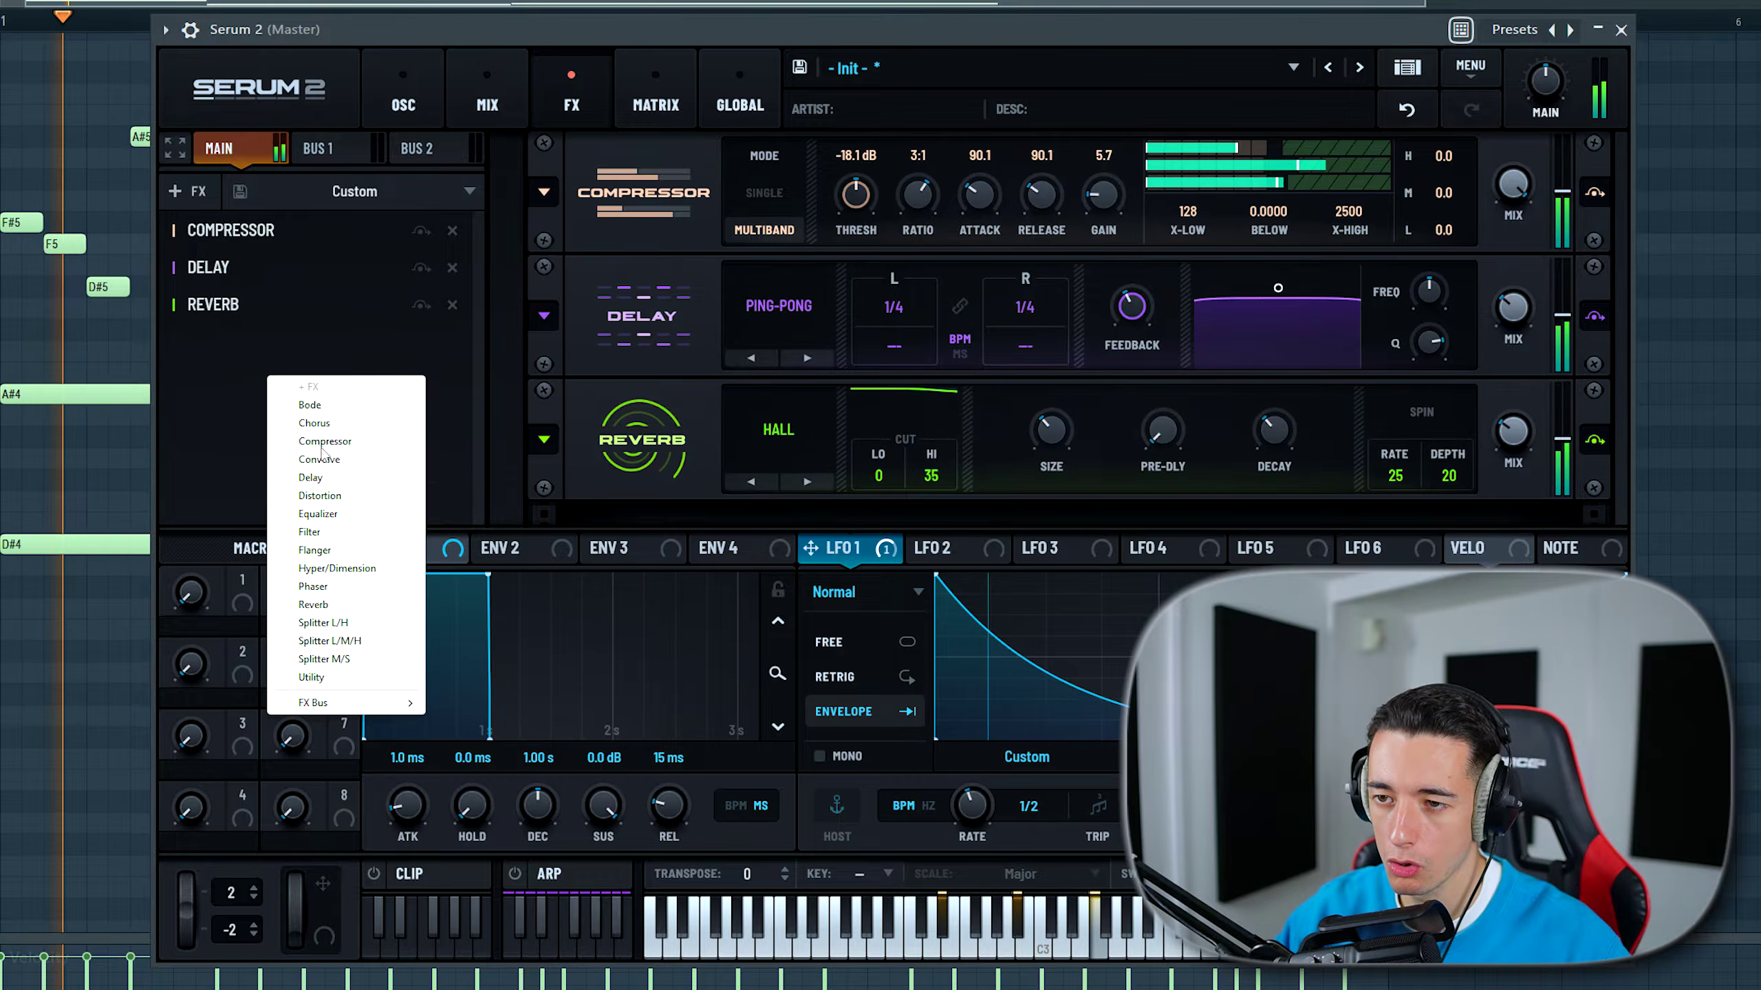
left_click(314, 423)
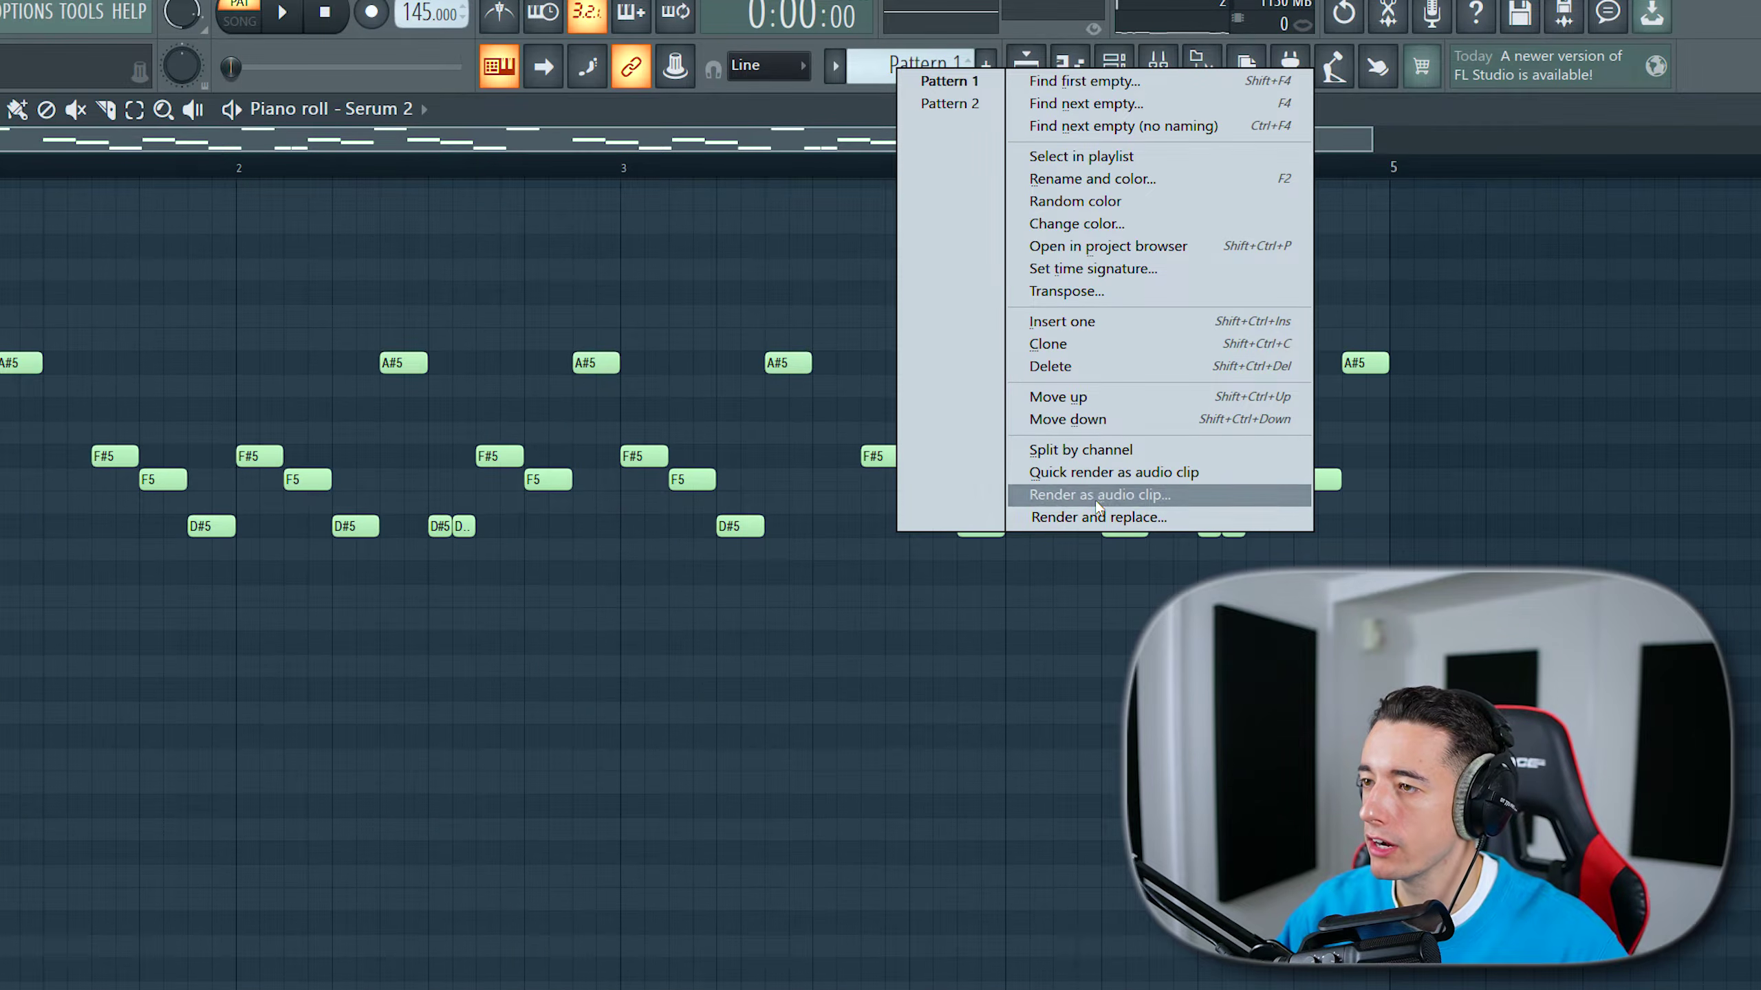
Step: Save the project in a new project folder as "Show face some way show me HOWWWWWWWWWWW"
left_click(1095, 501)
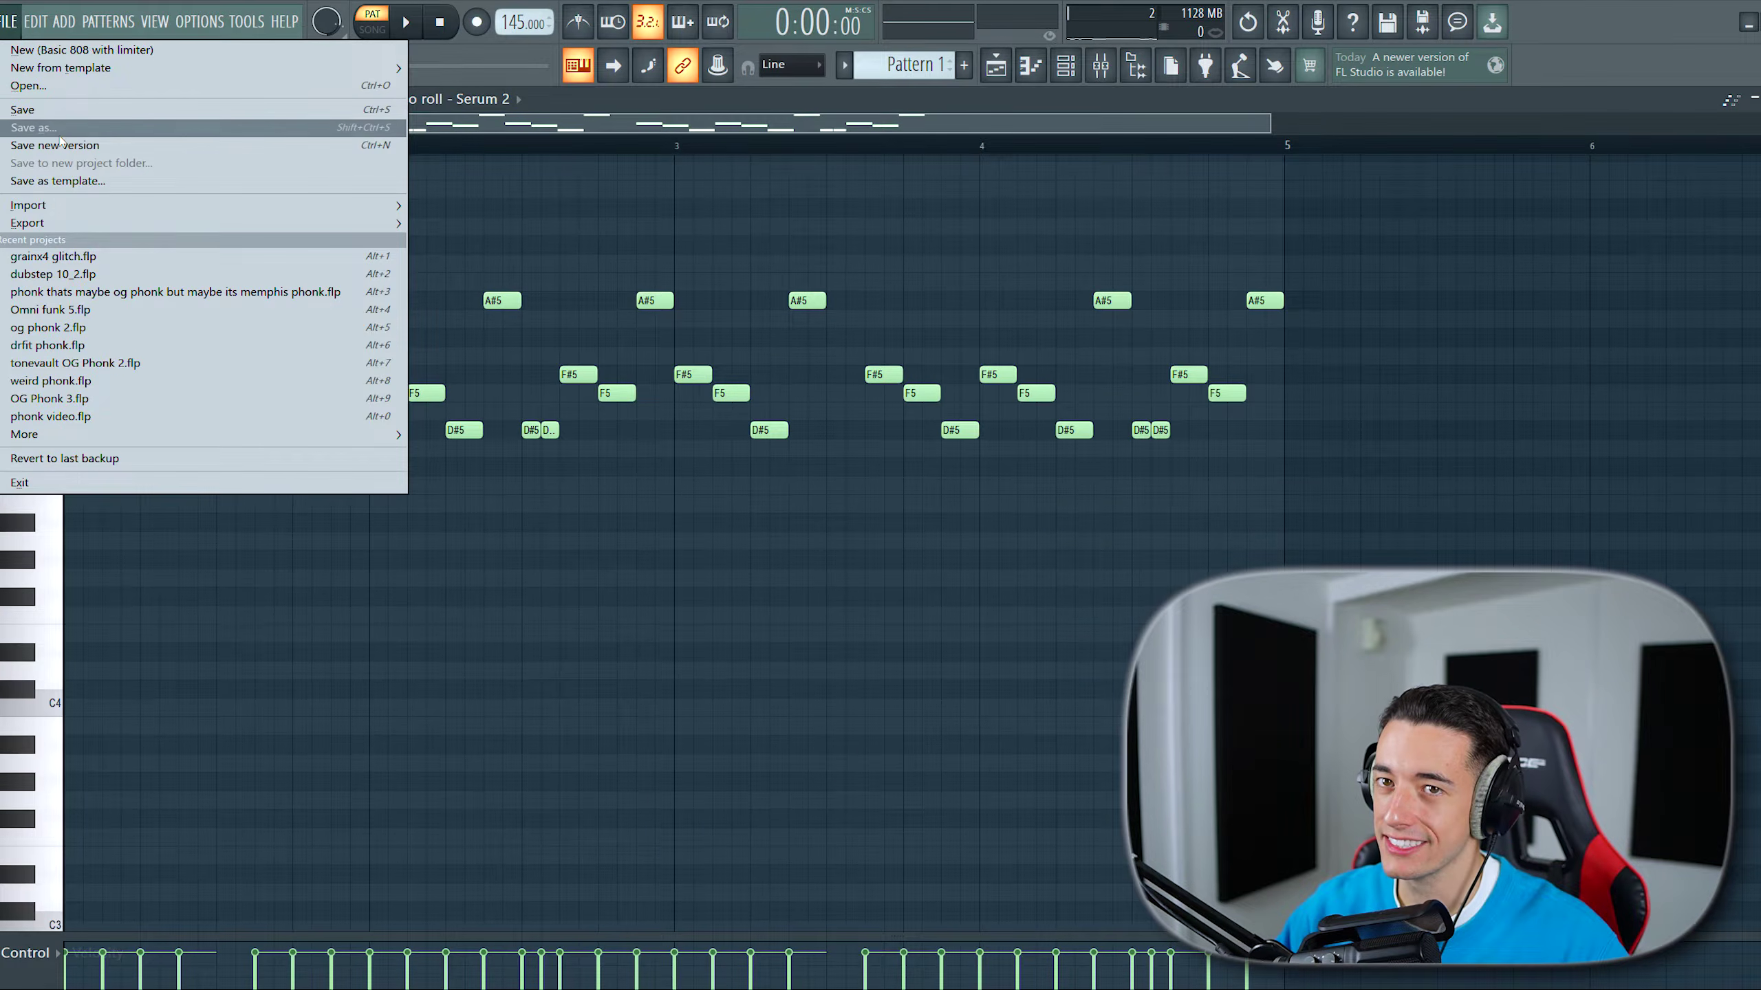
key("ctrl+shift+s")
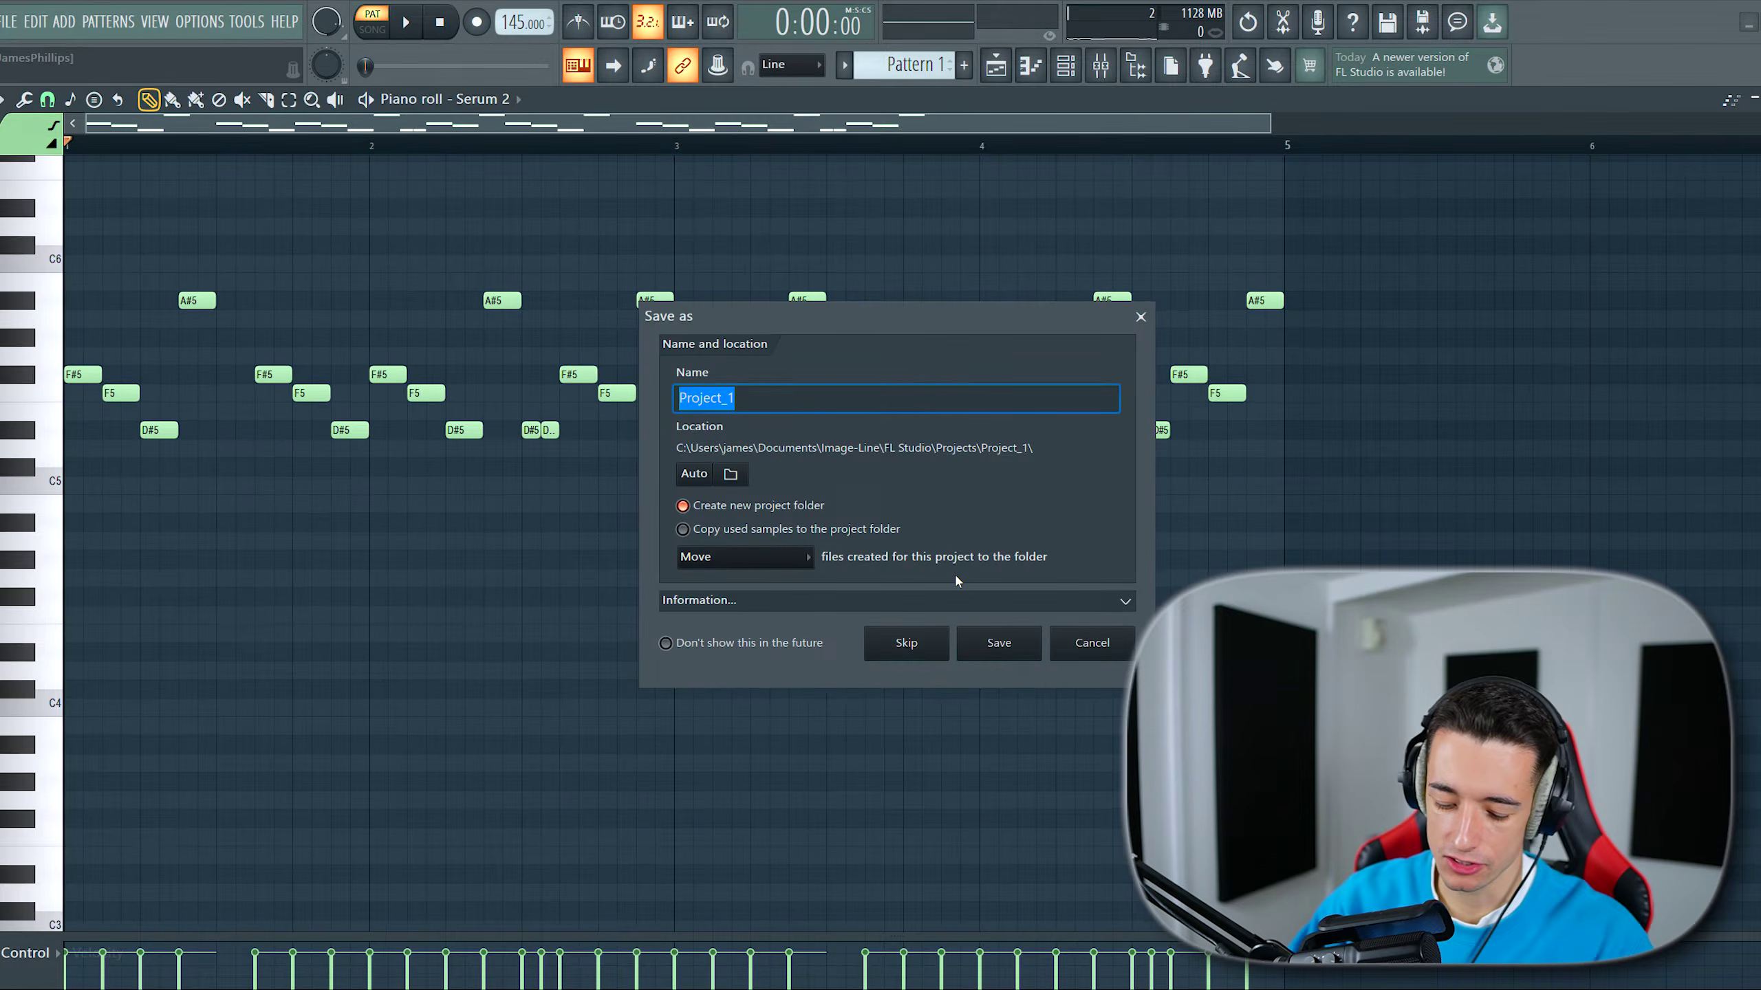
type("Show face some way")
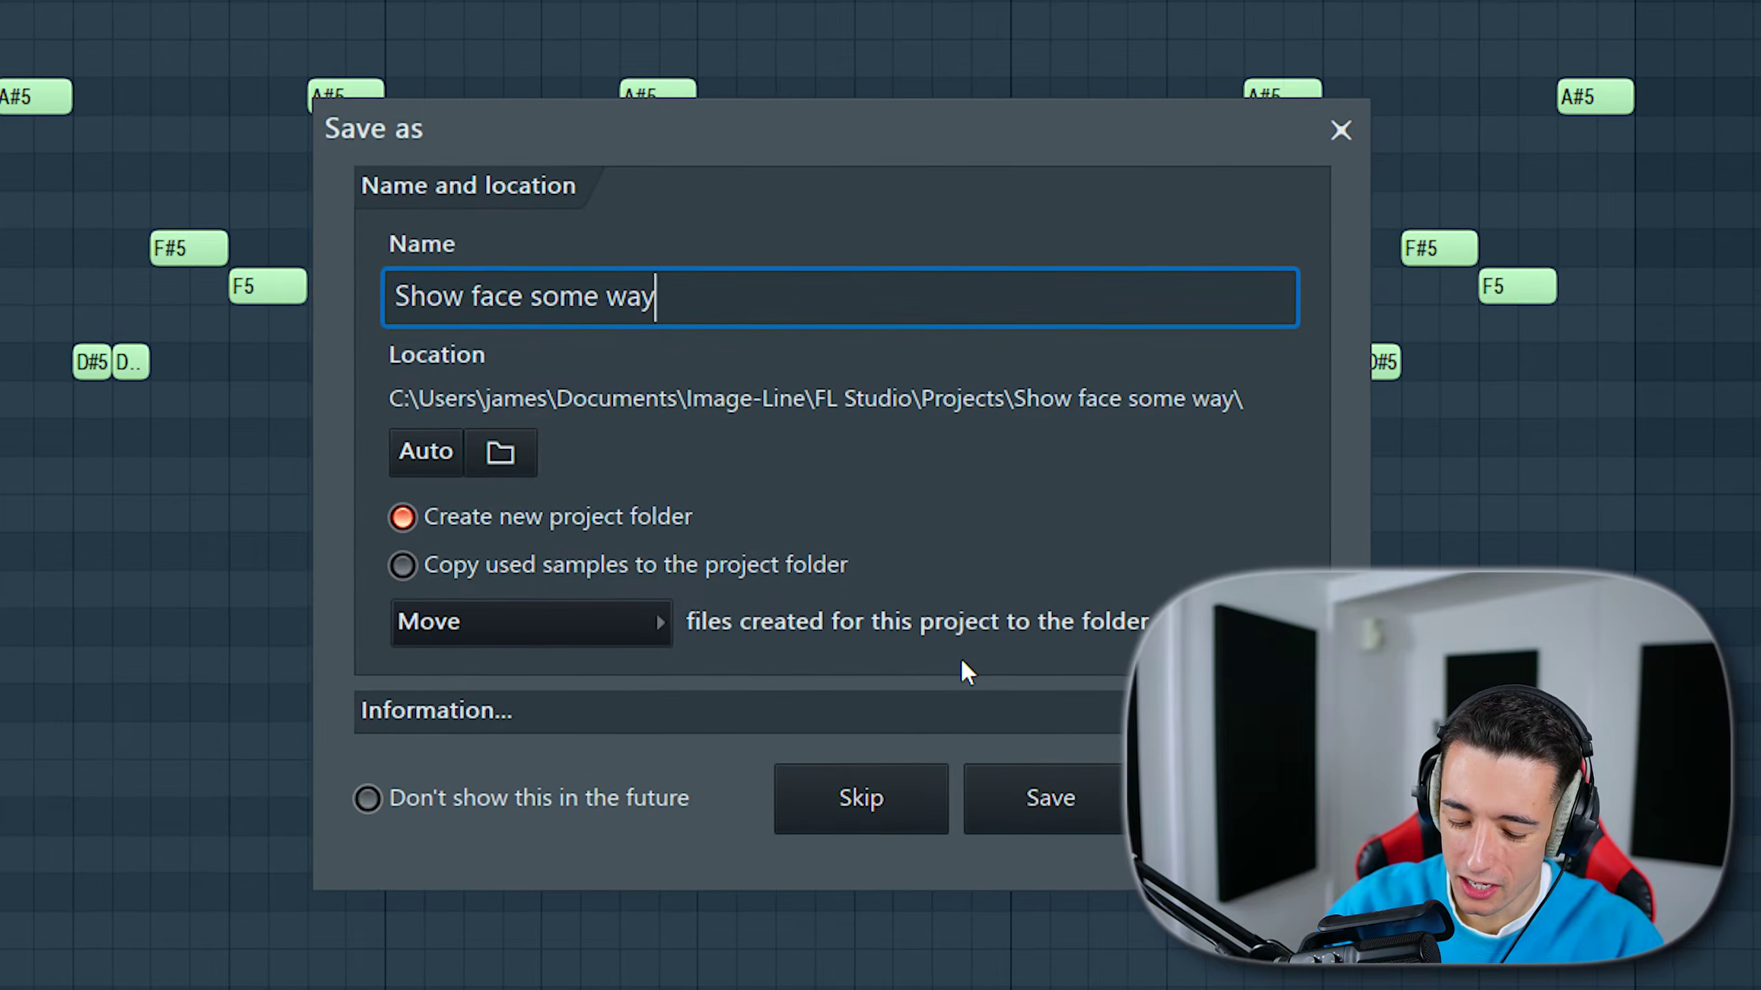
type(" show me HOWWWWWWW")
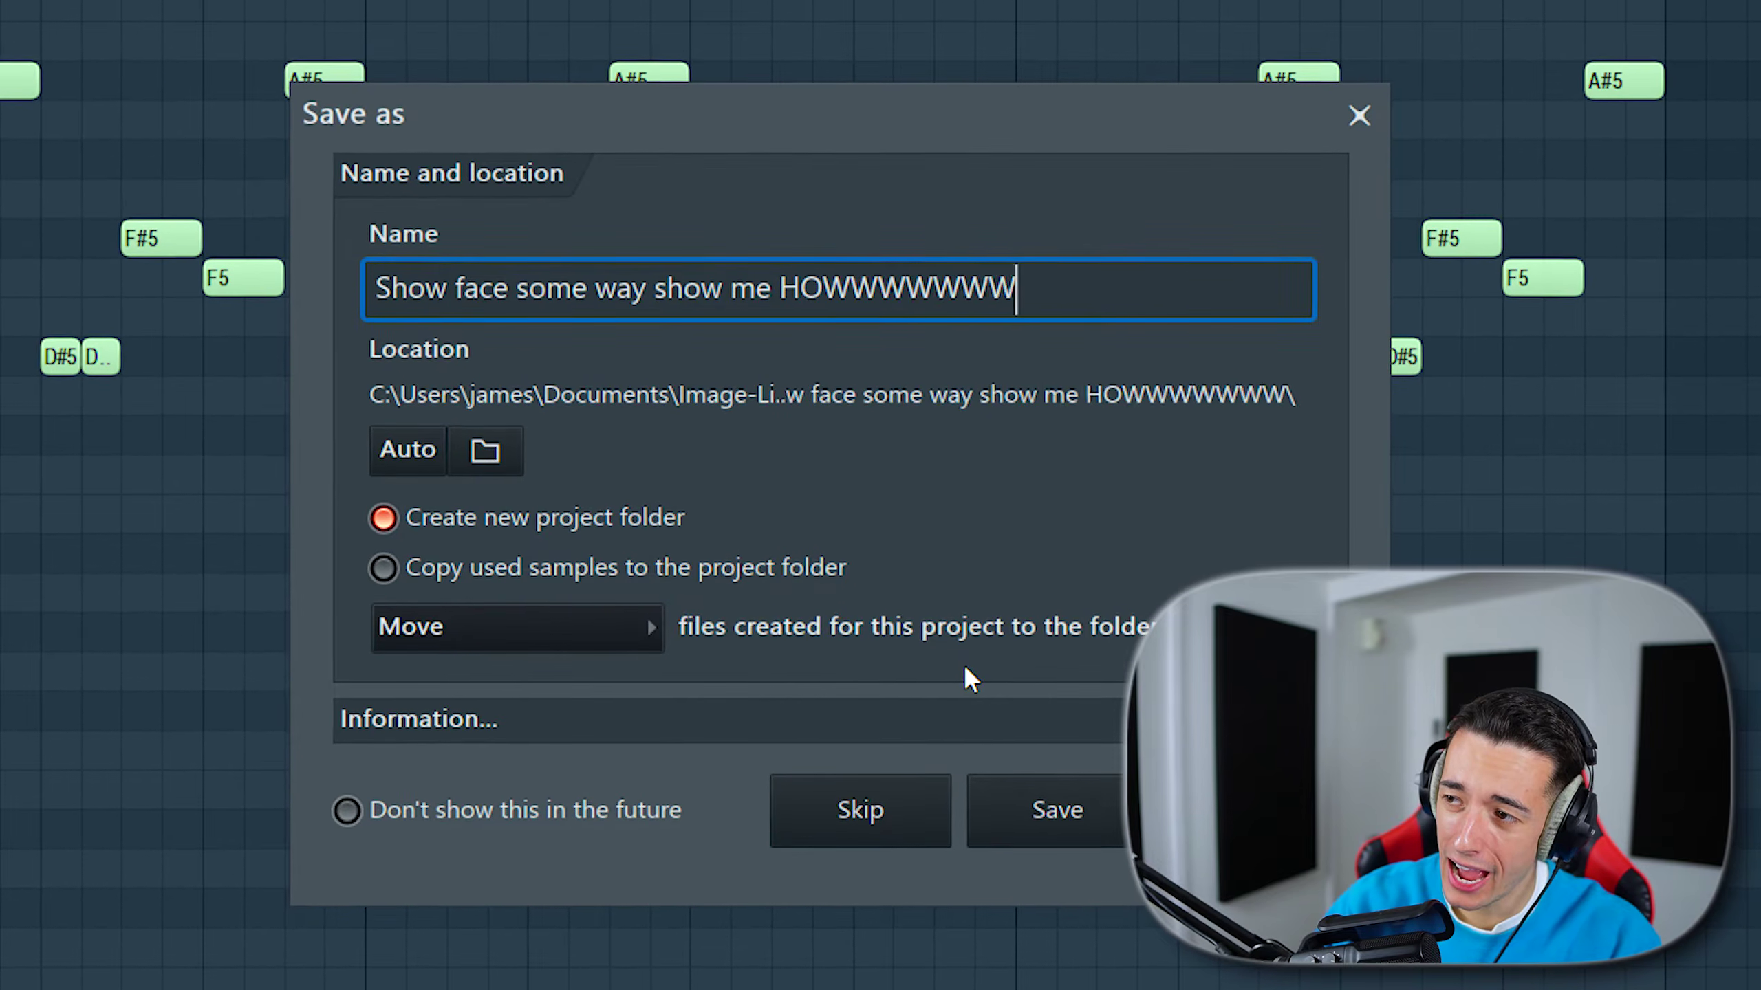
type("WWWW")
left_click(1066, 810)
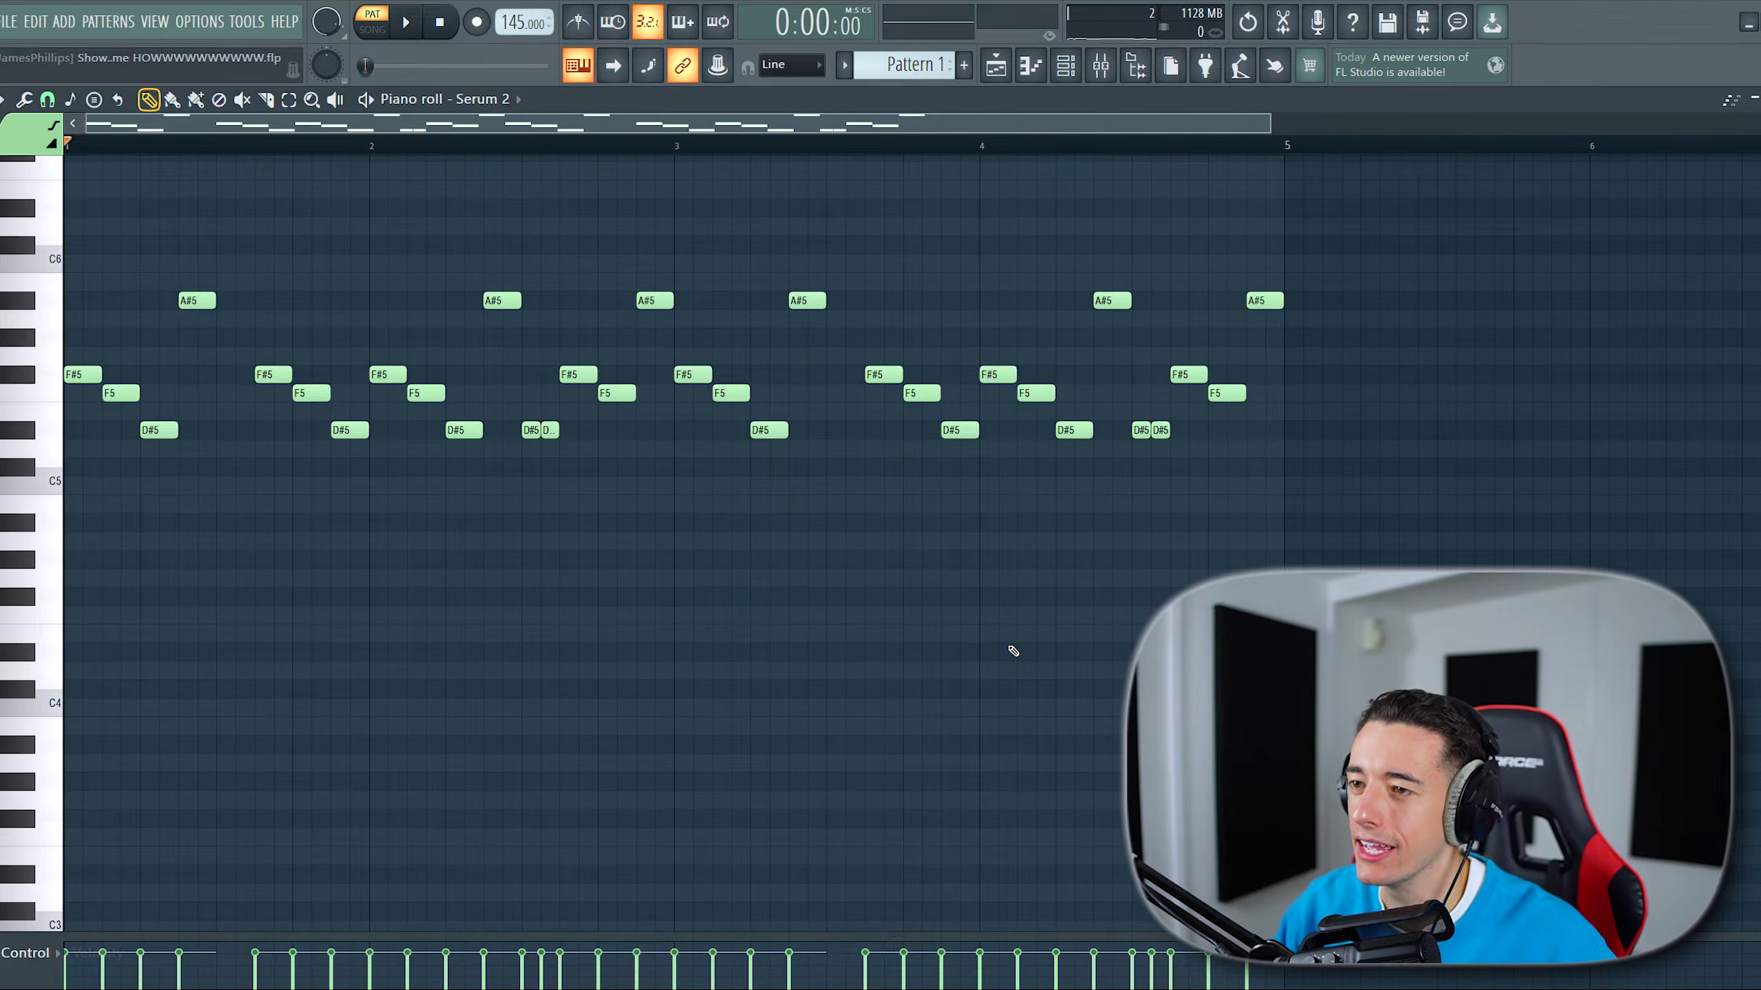
Step: Render Pattern 1 as an audio clip
right_click(930, 66)
left_click(1083, 408)
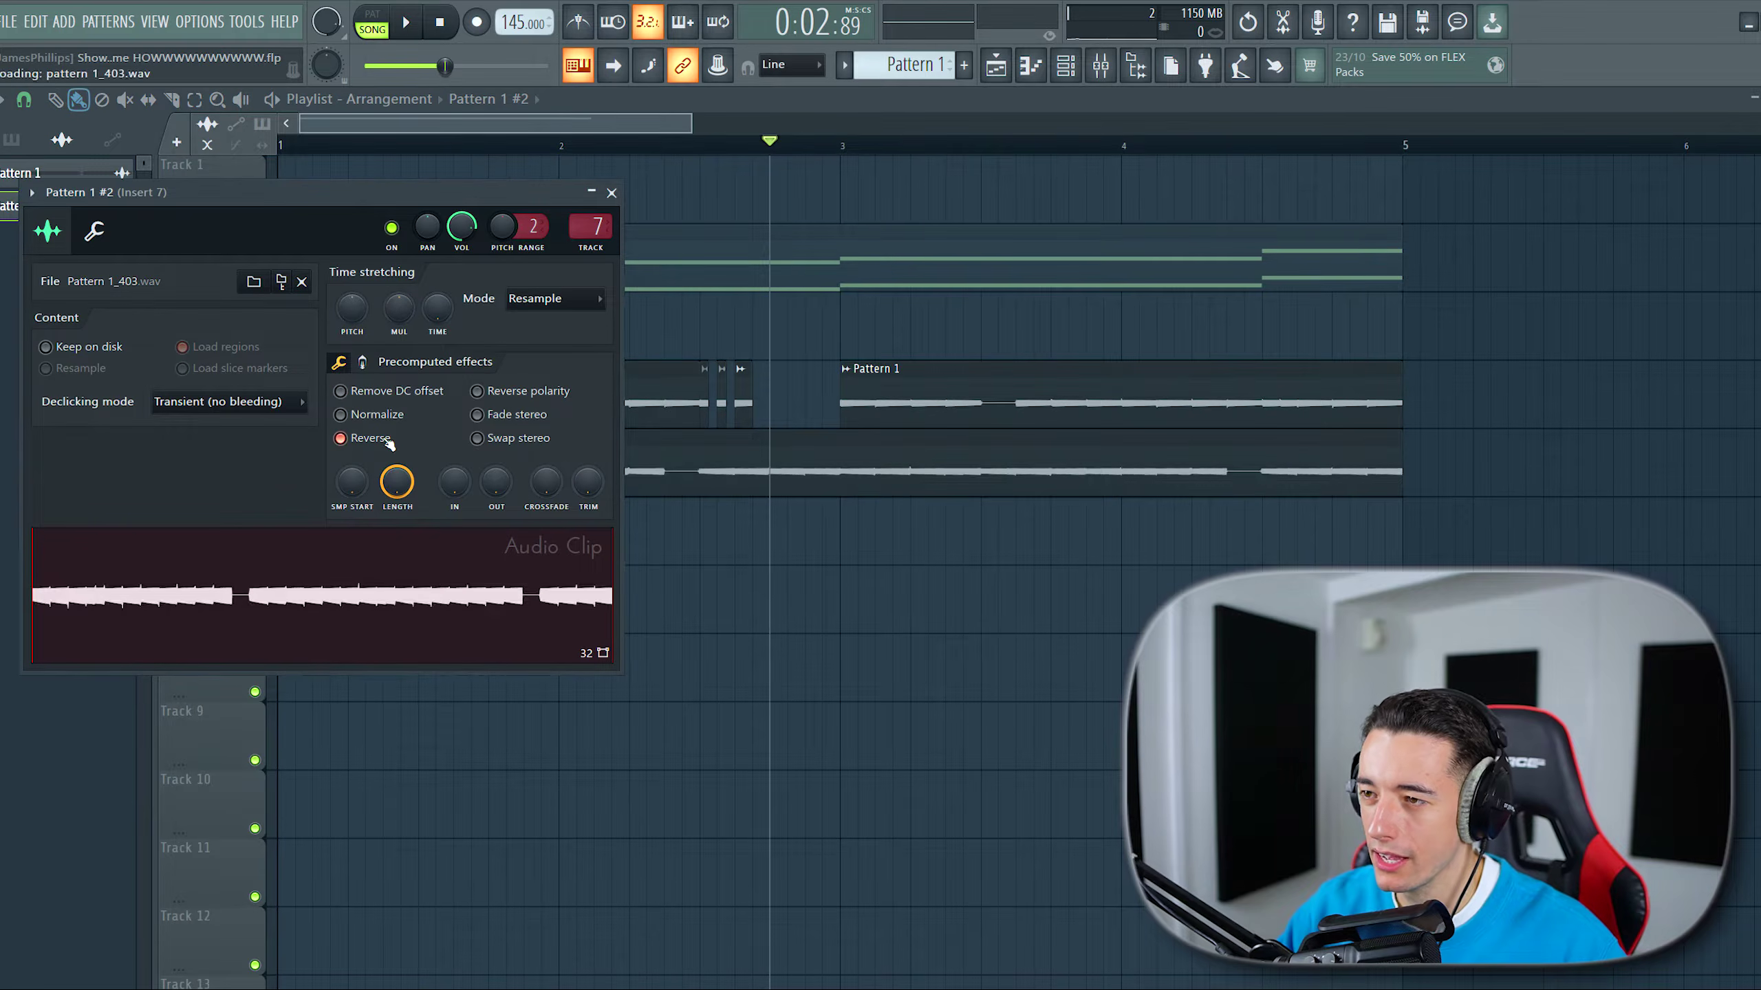
Step: Try the woah sample on Track 5 near the end of bar 4 and play the arrangement from bar 3
left_click(846, 152)
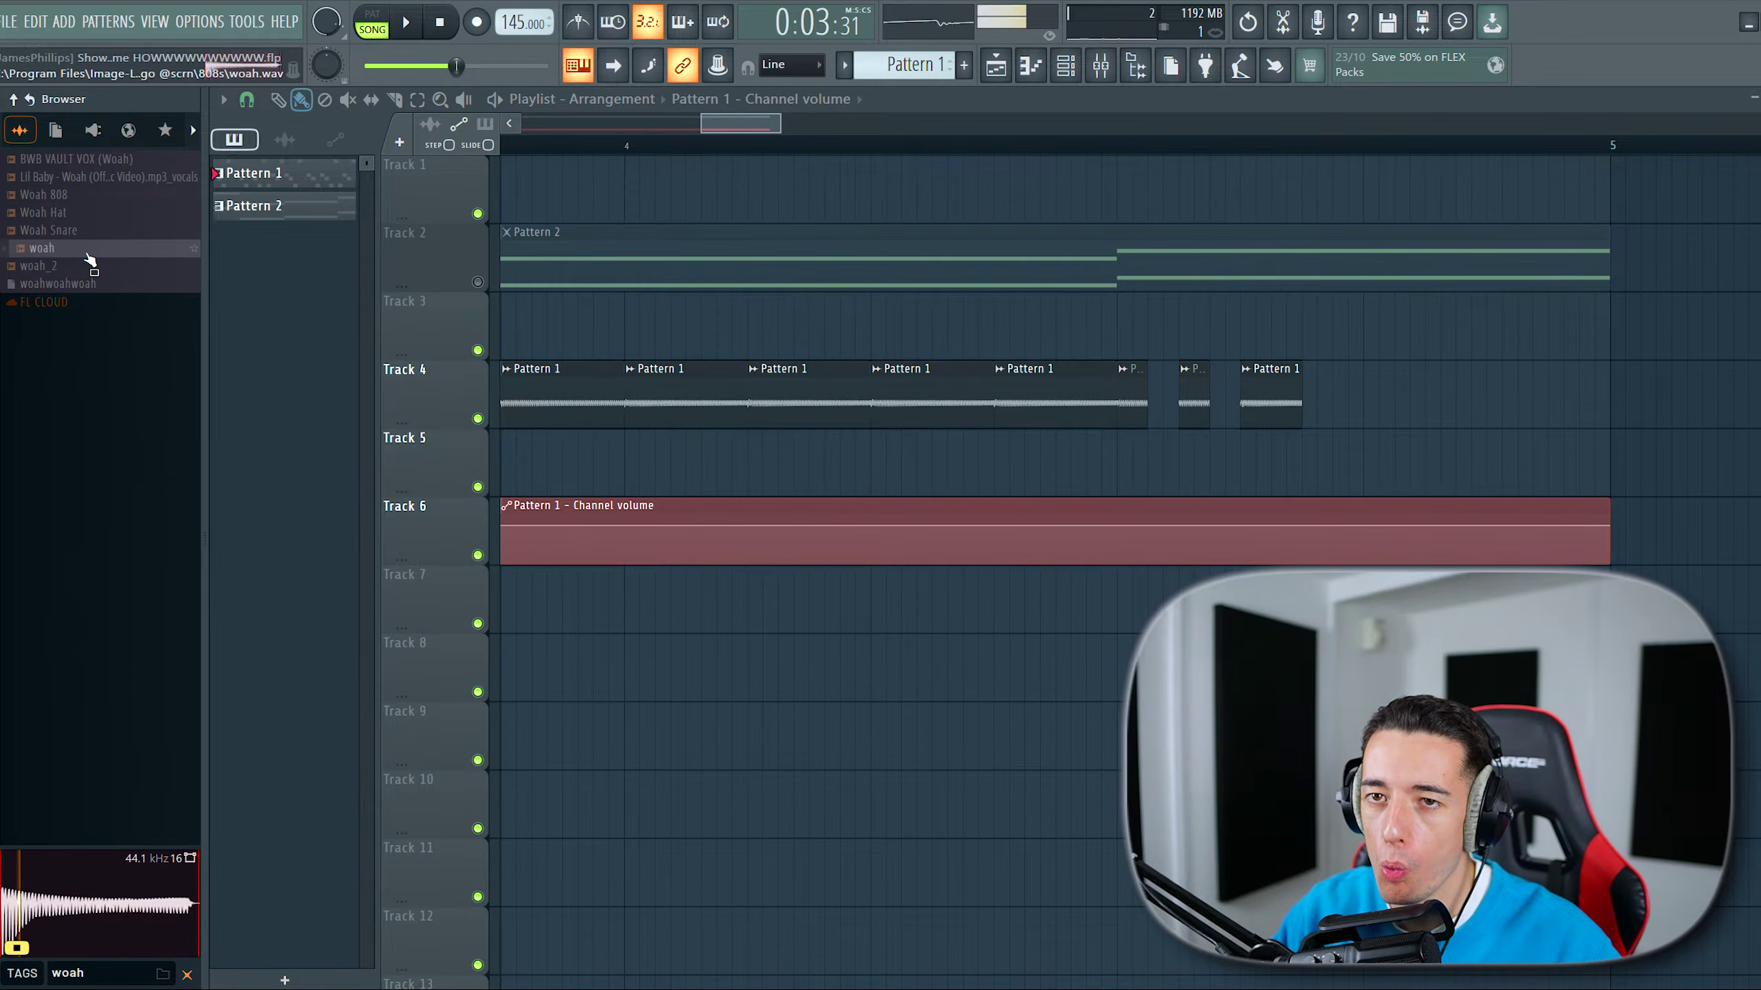
left_click_drag(90, 260, 1367, 464)
scroll(1367, 464, "down", 3)
scroll(1156, 472, "up", 3)
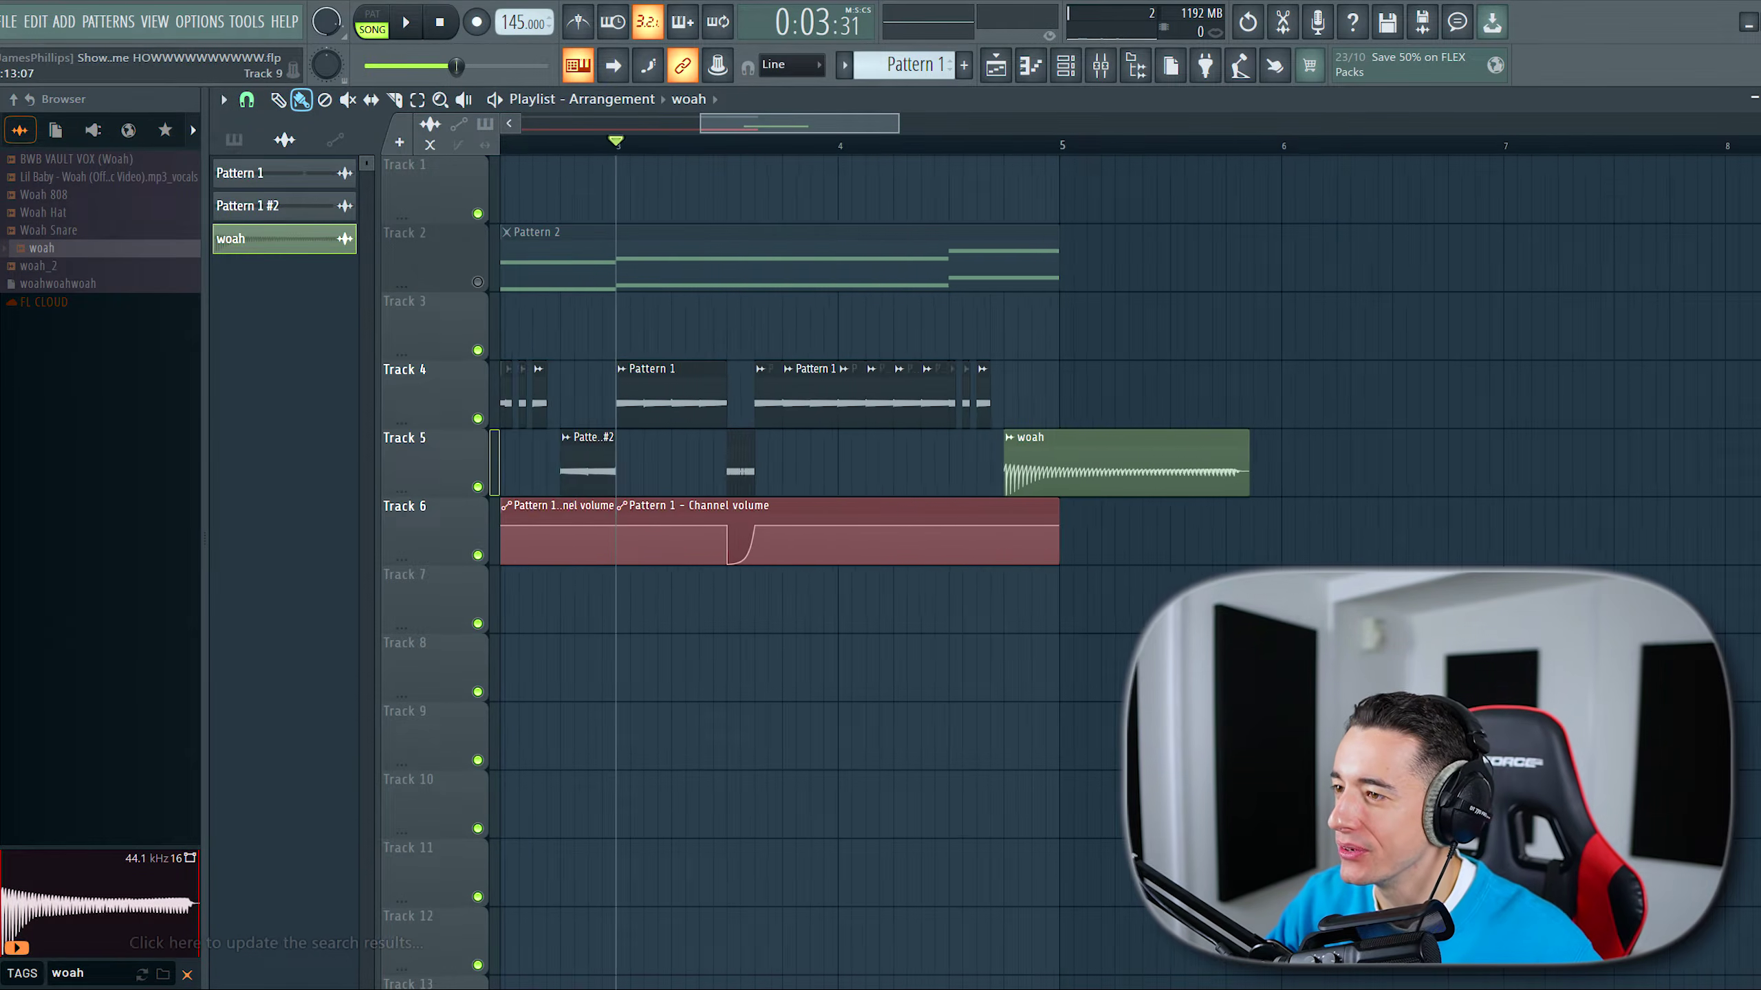
key("space")
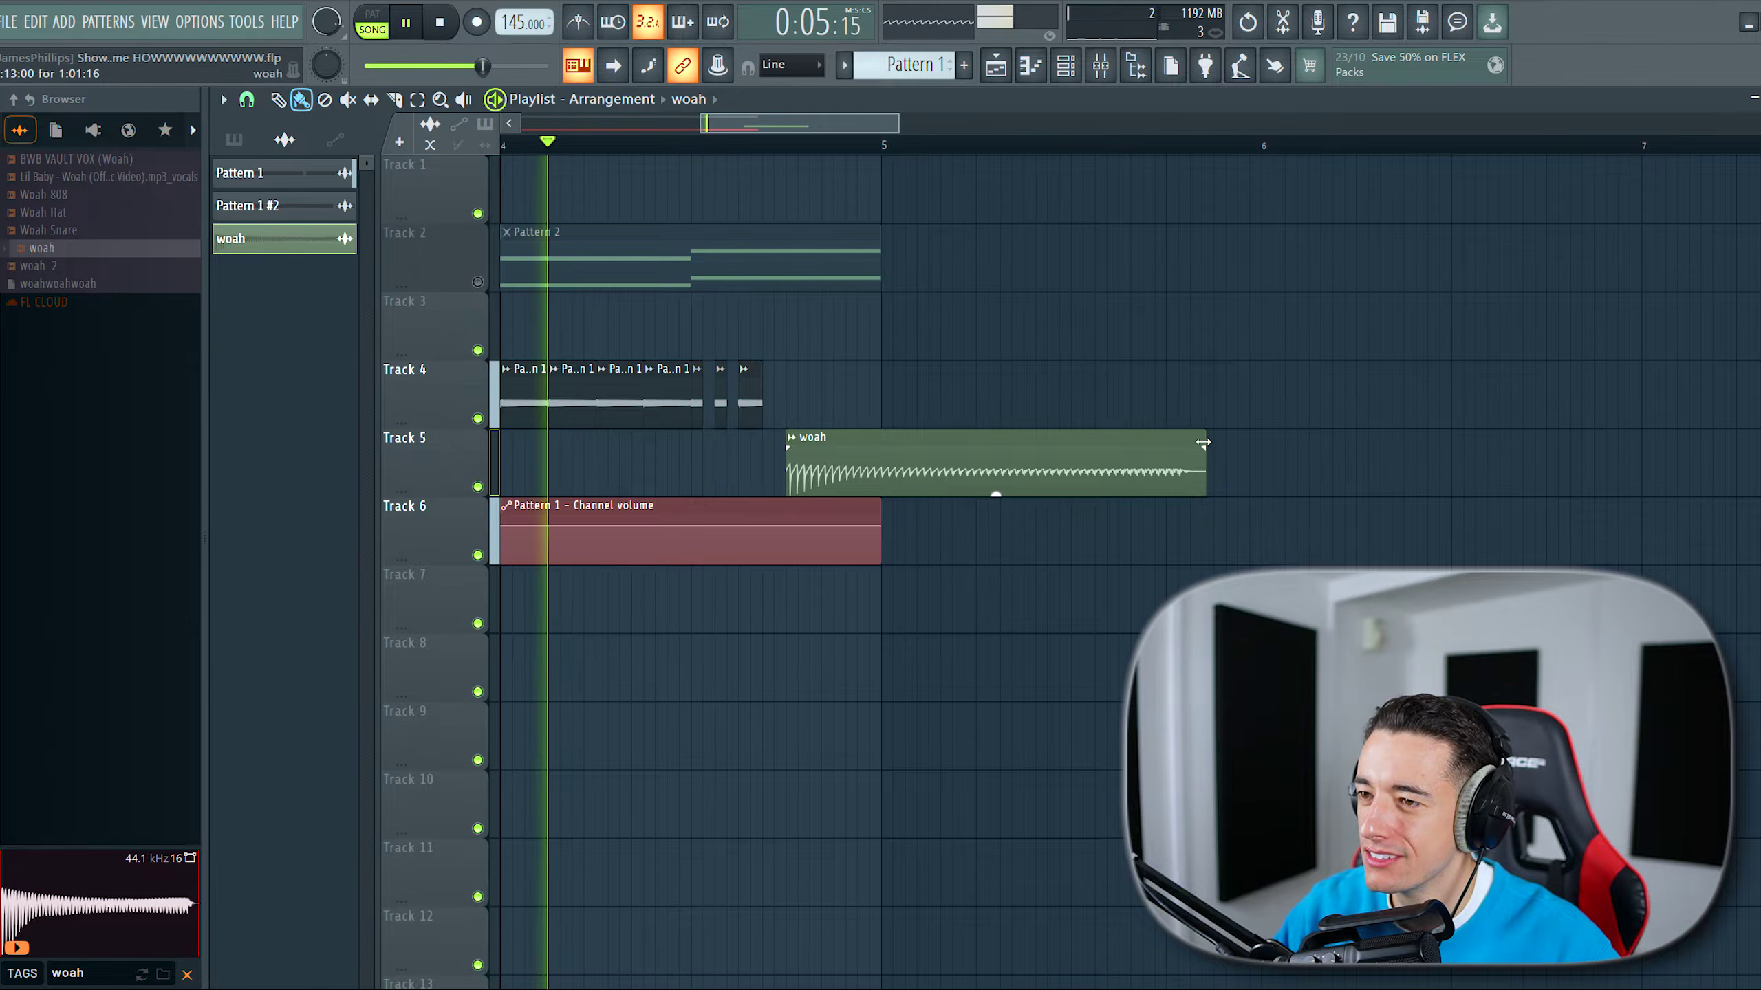
key("space")
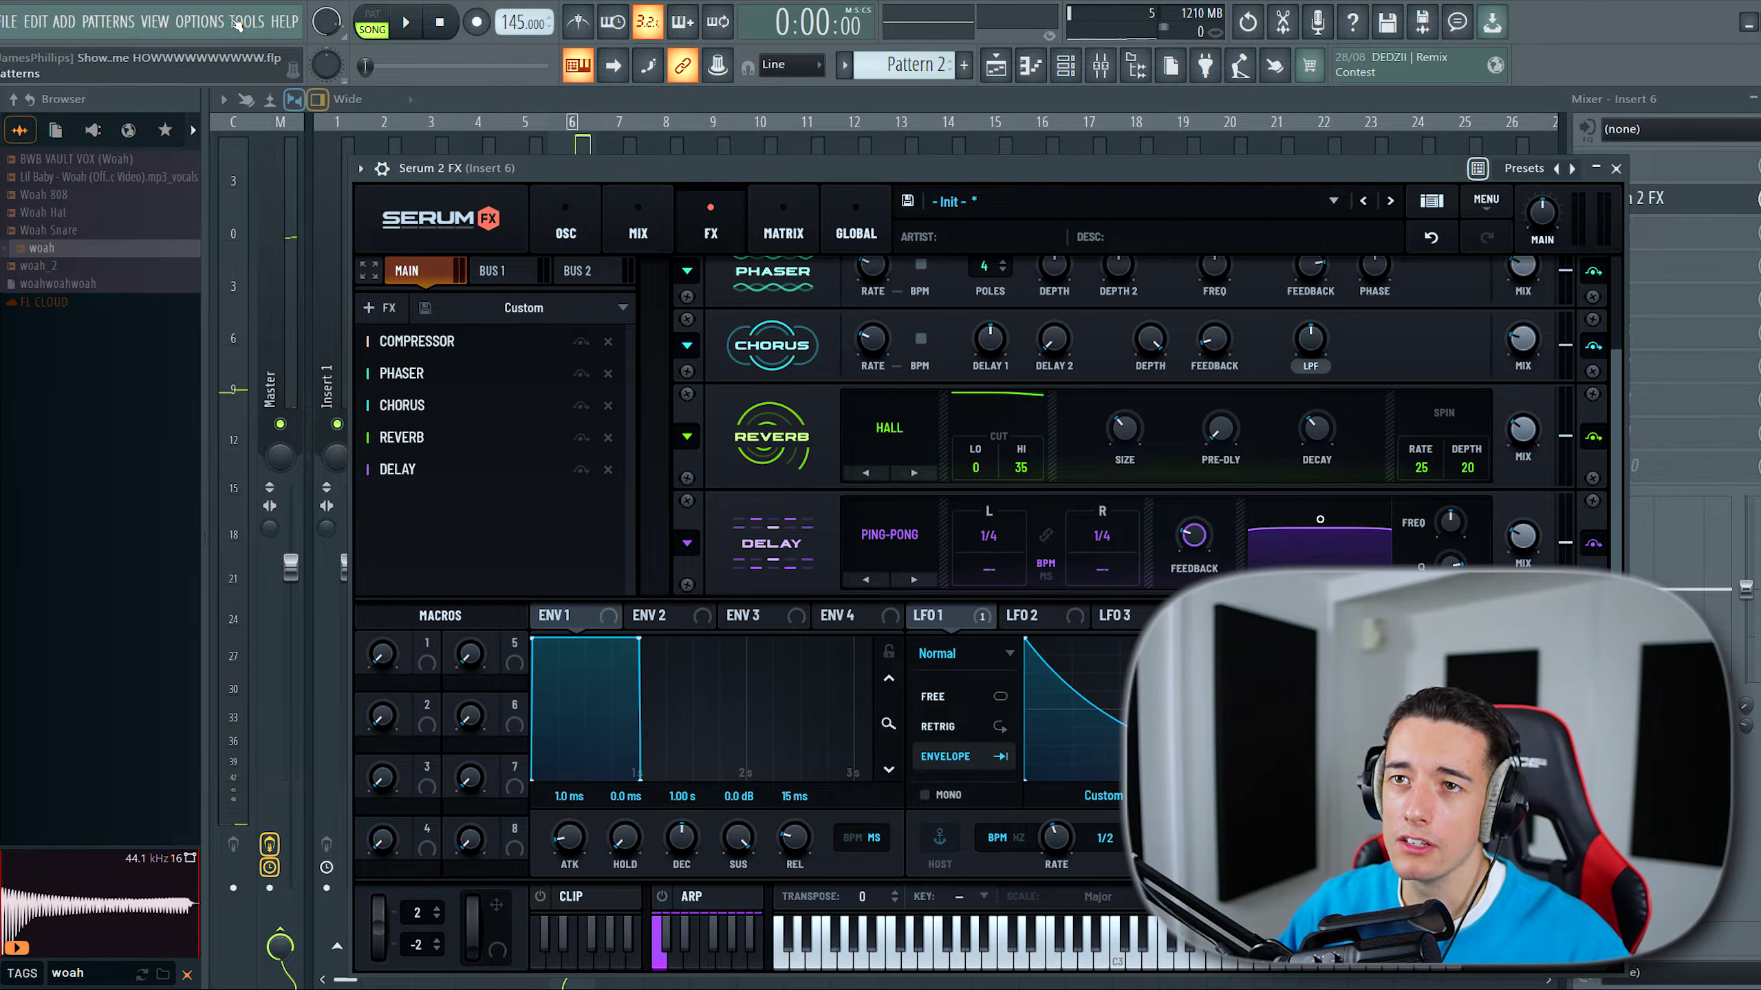
Step: Create an automation clip for Macro 1 of Serum 2 FX on Insert 6 and play back the arrangement
left_click(237, 23)
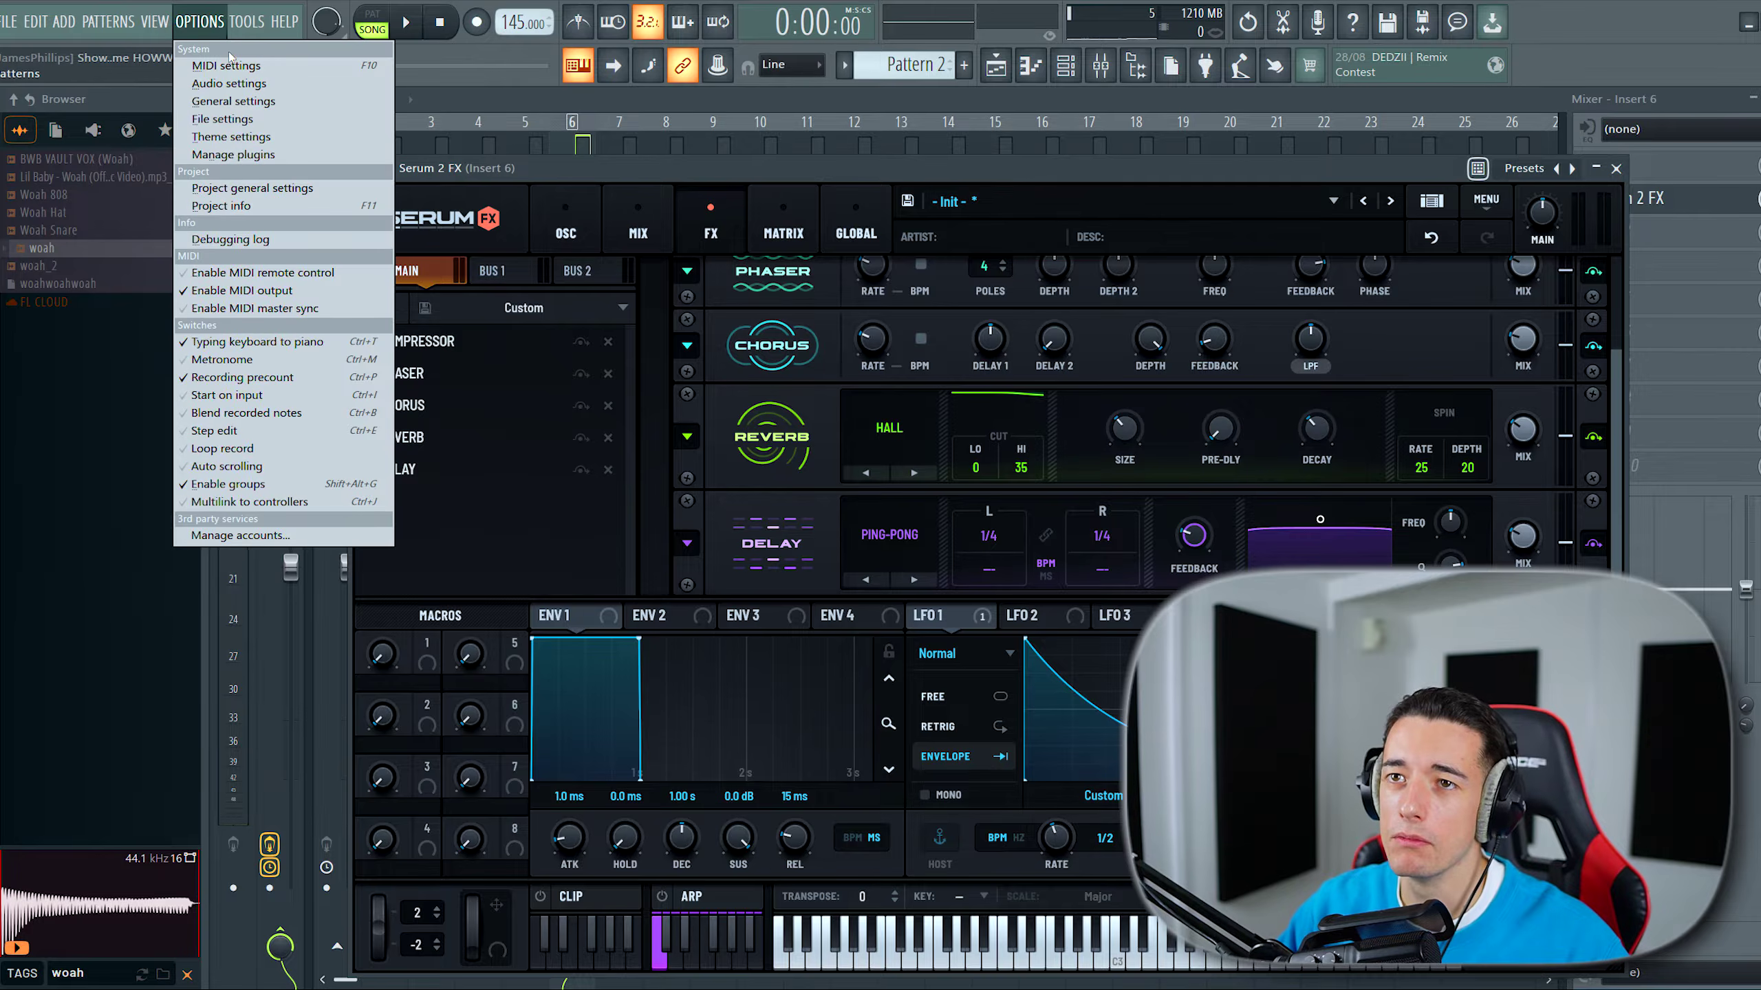
left_click(237, 23)
left_click(243, 22)
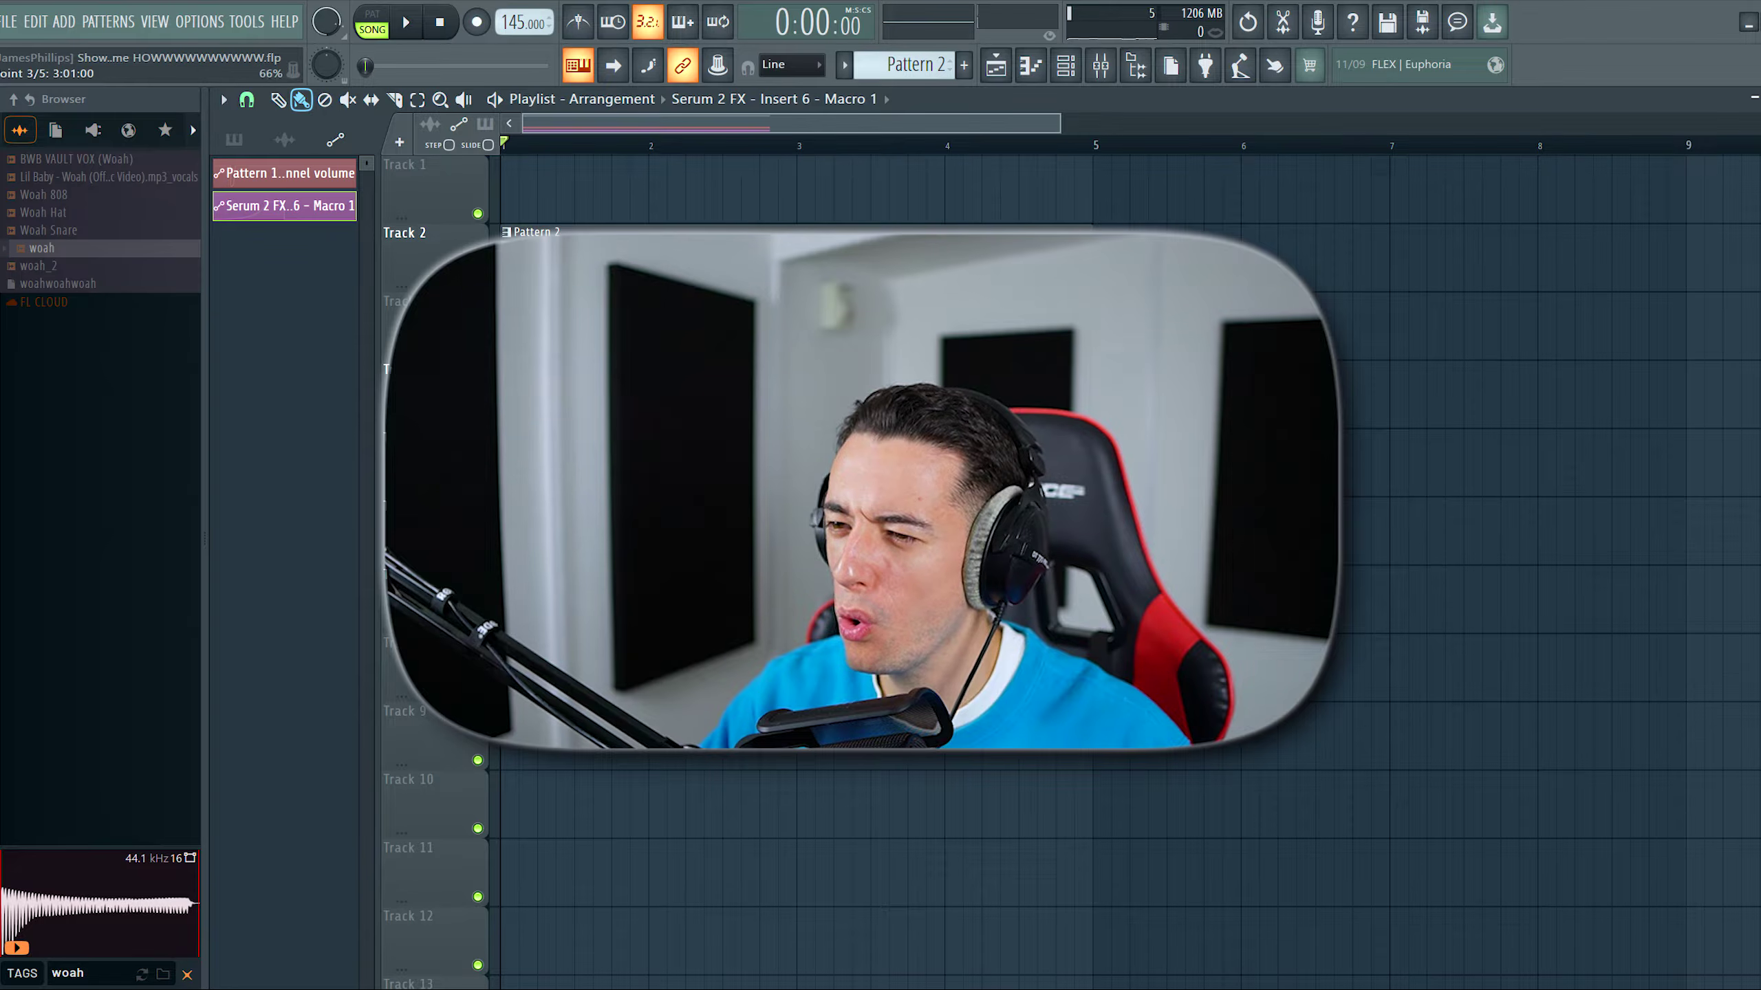
key("space")
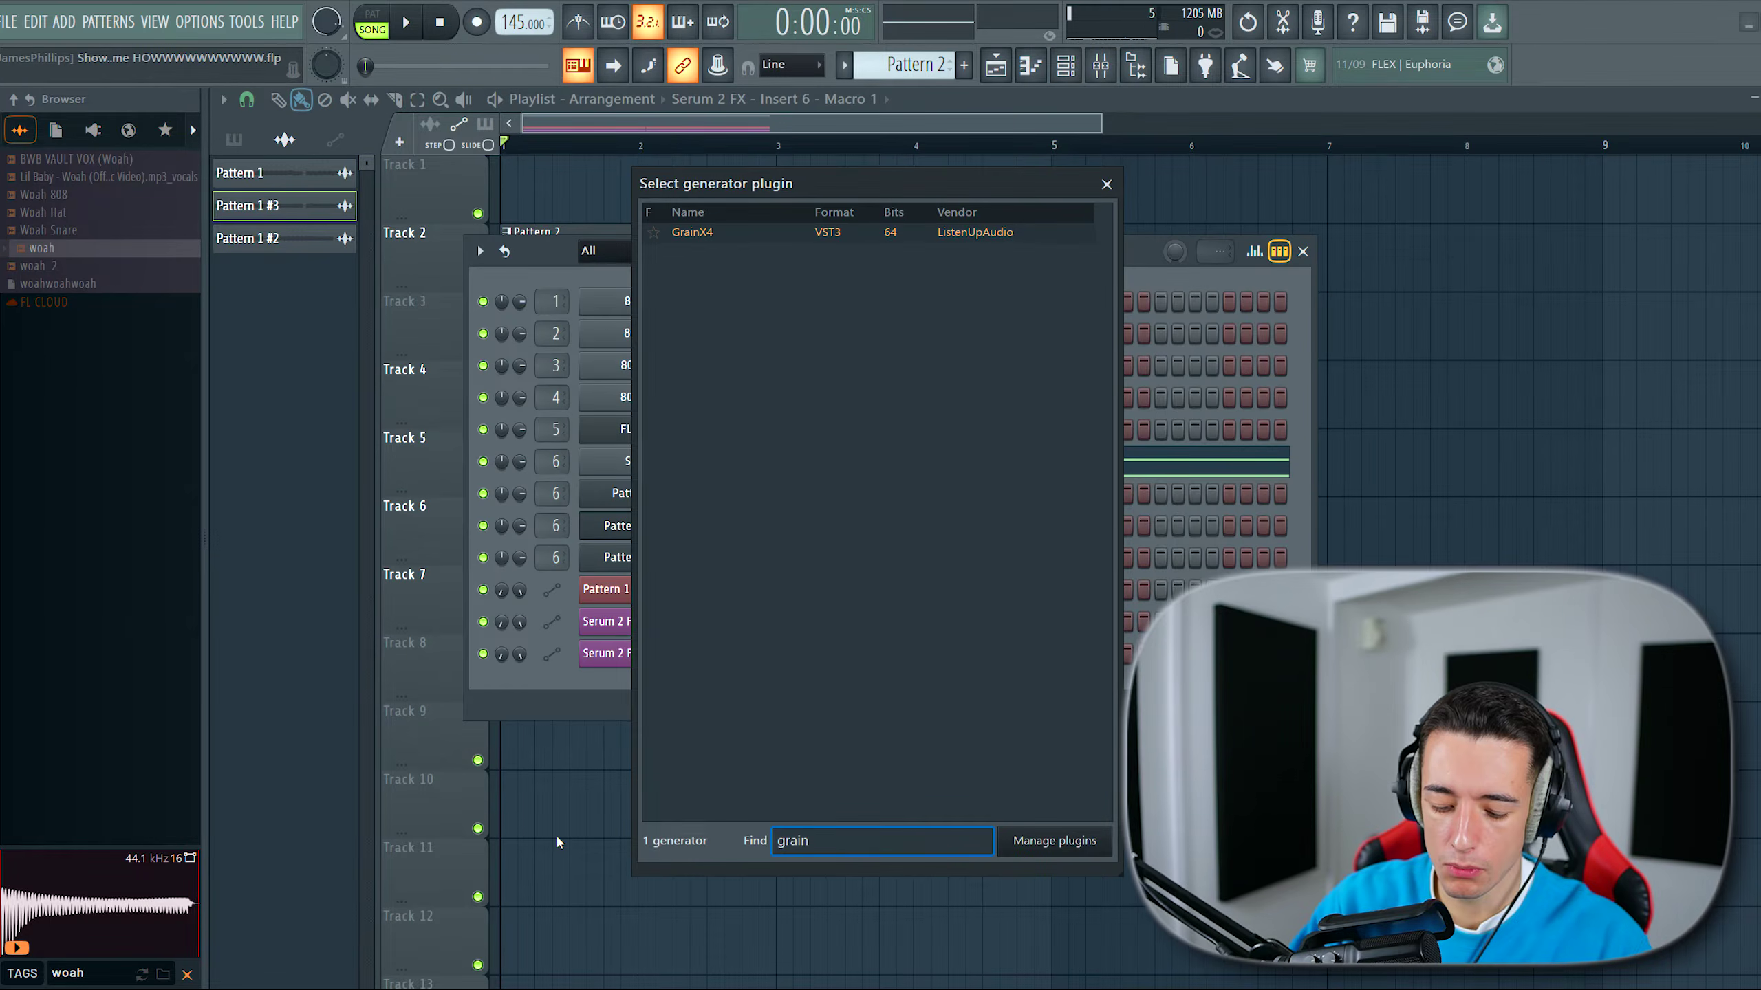
Step: Add a GrainX4 instrument channel and load the I Should Be A Reese Sub Bass preset from Single Samples
double_click(693, 233)
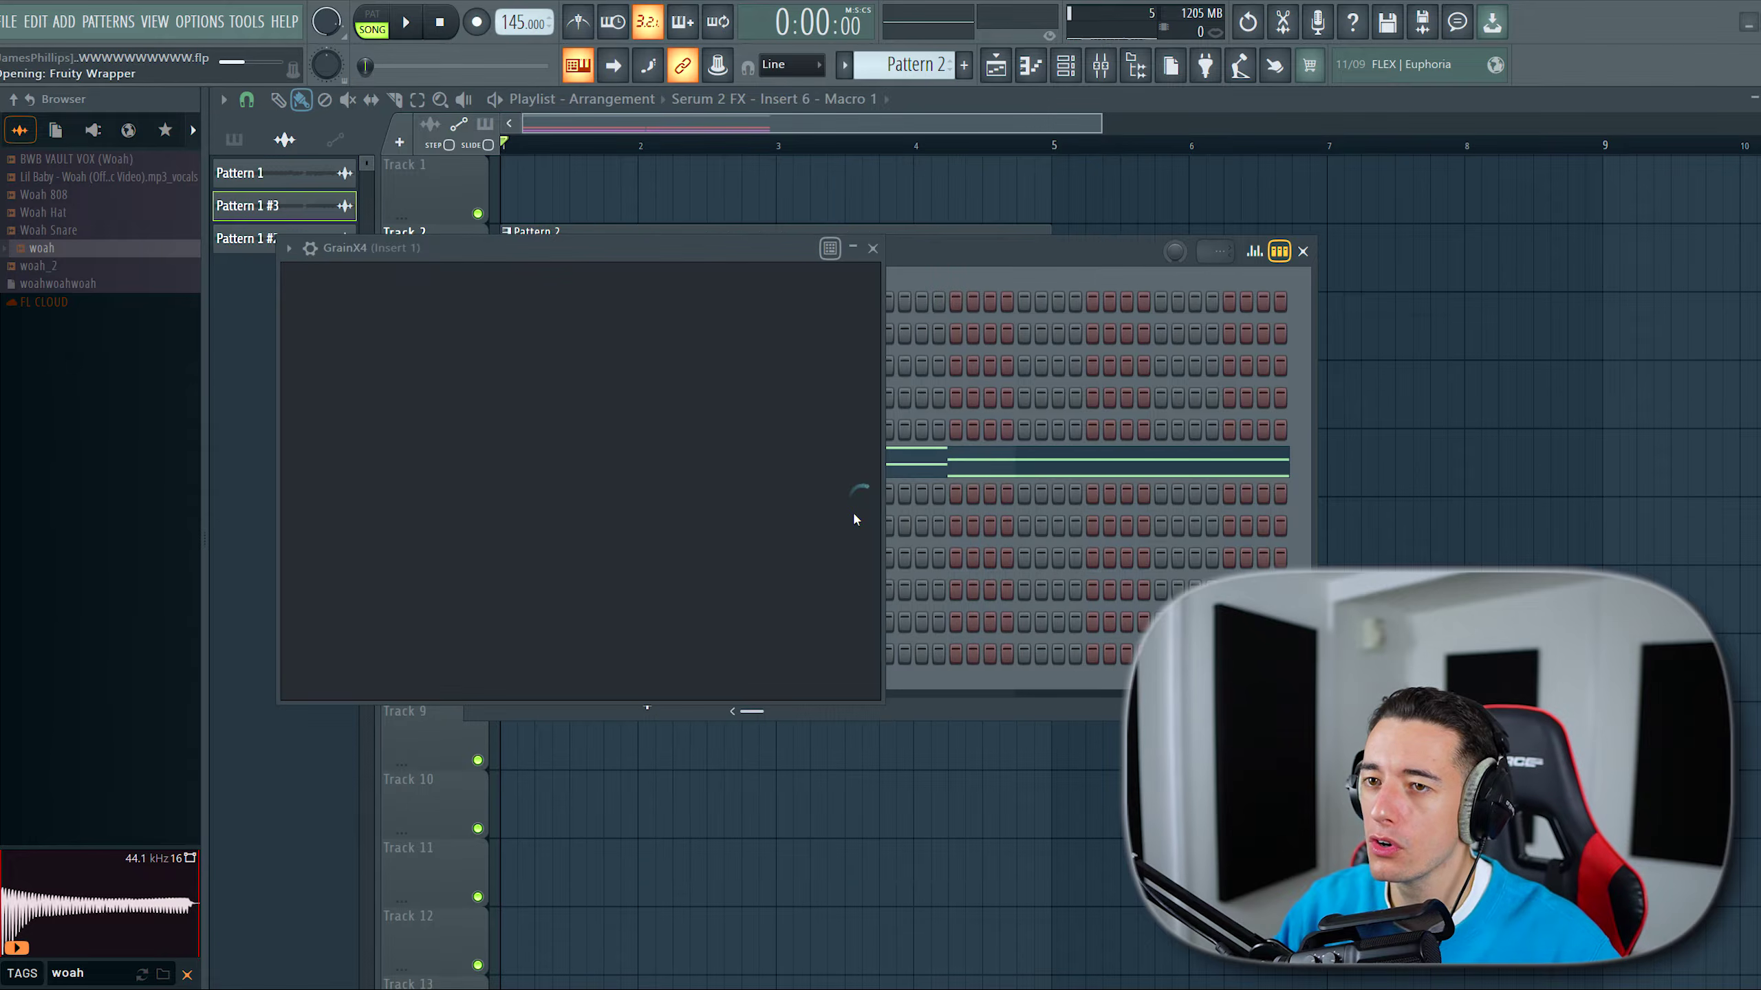
left_click(584, 451)
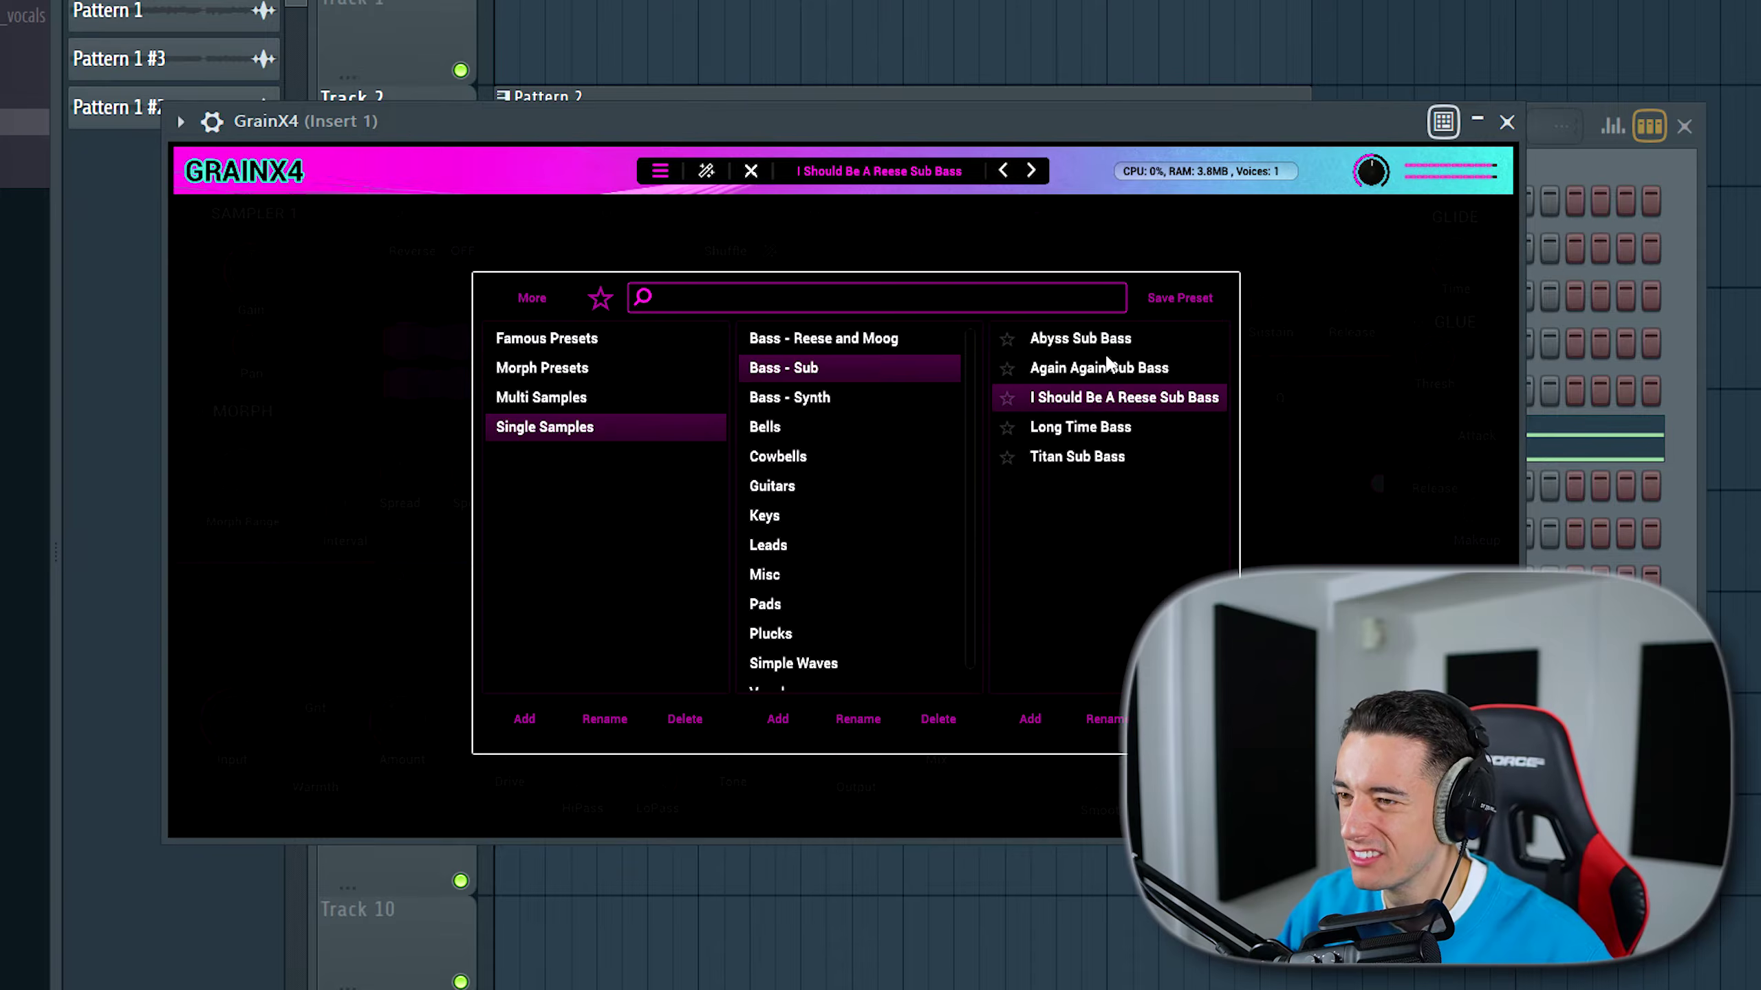
left_click(1507, 122)
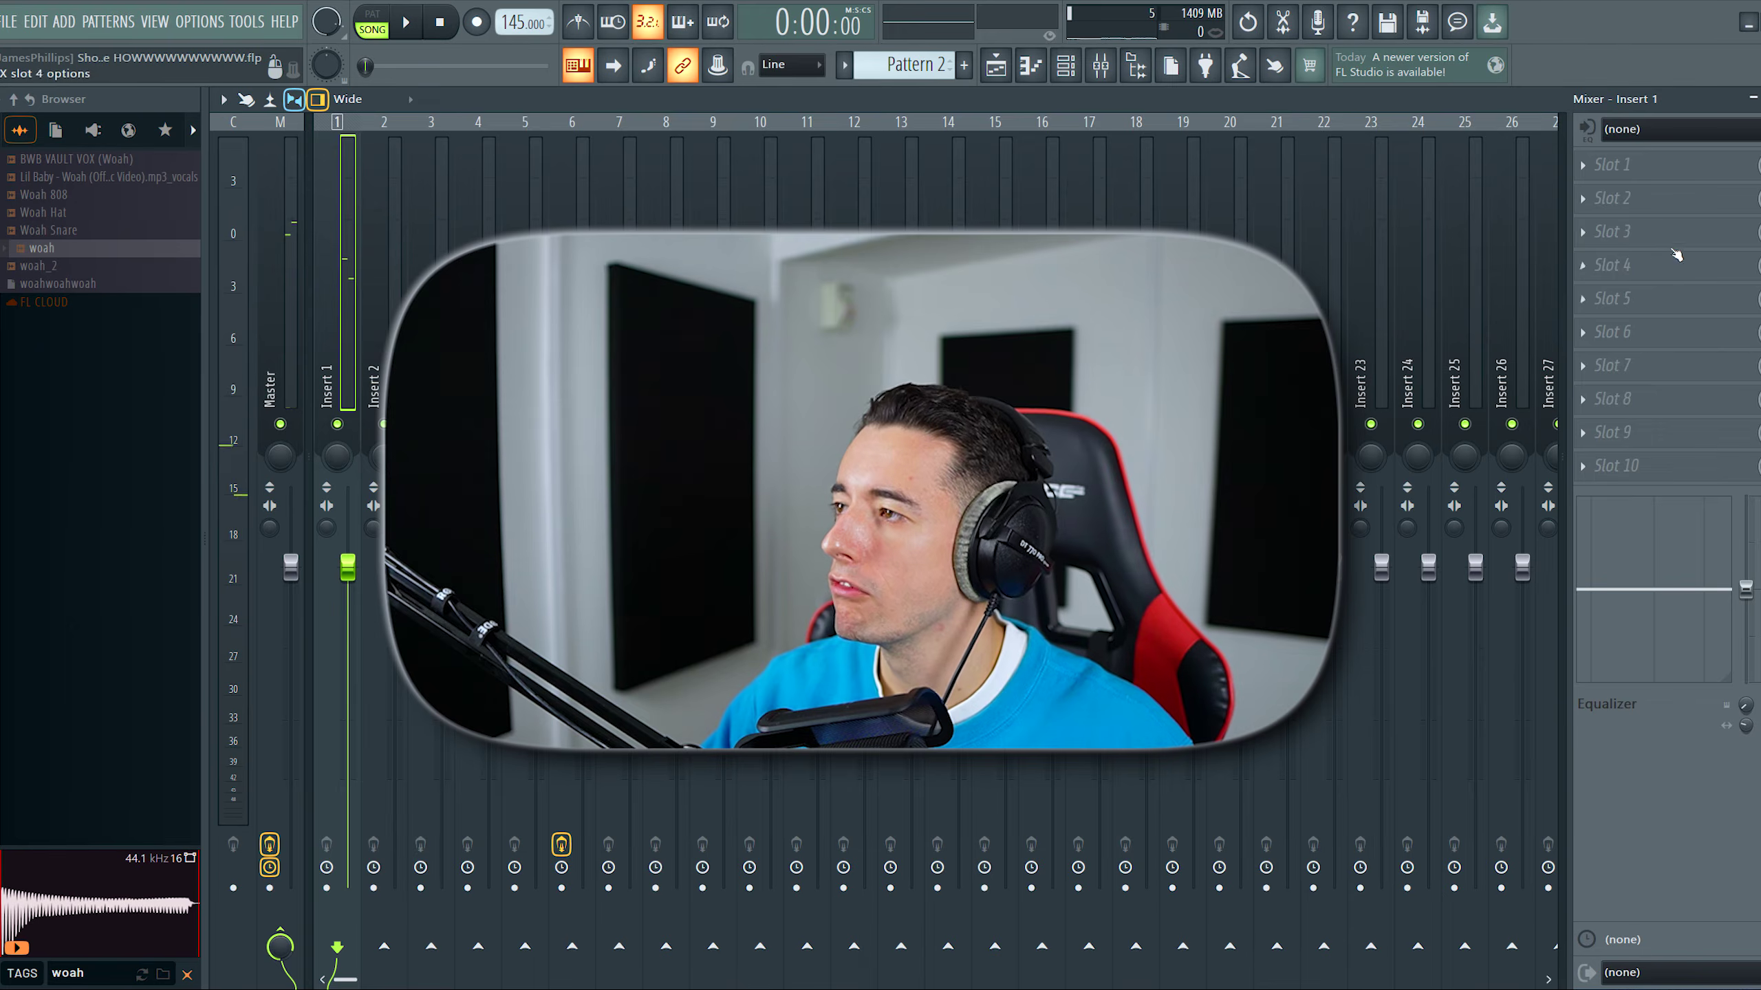
Step: Find effect plugins matching "filter" and load Fruity Filter on mixer Insert 1
left_click(1595, 165)
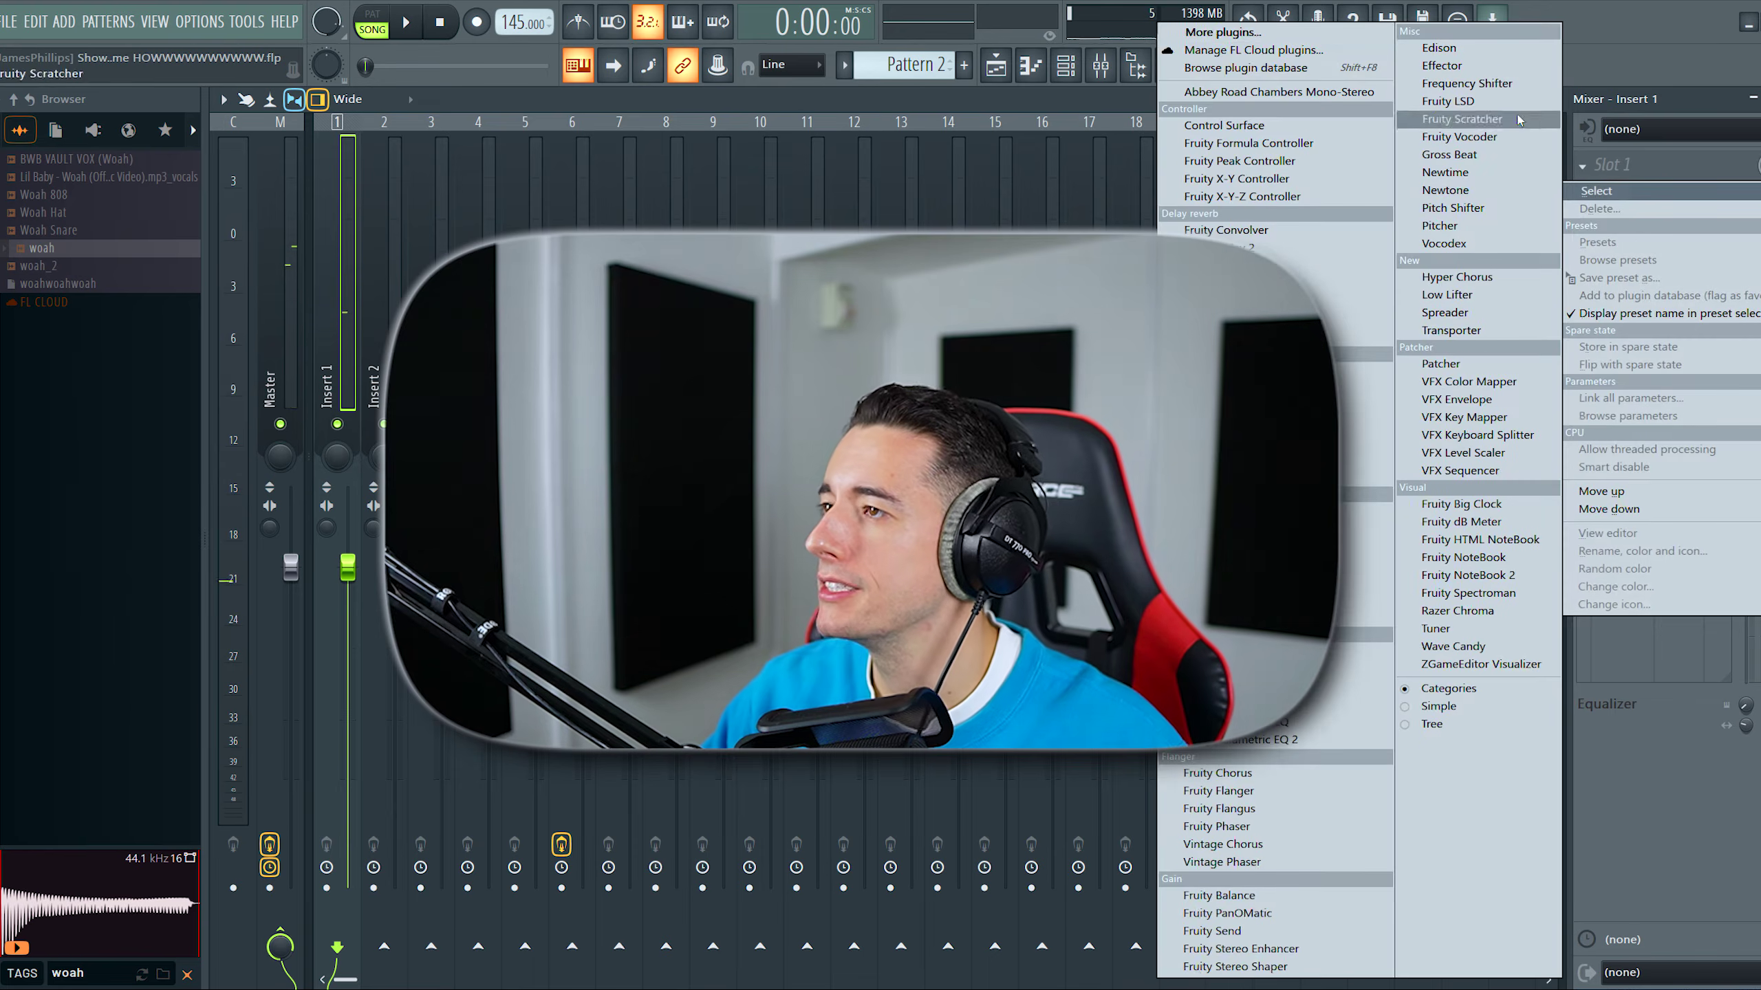
left_click(1320, 34)
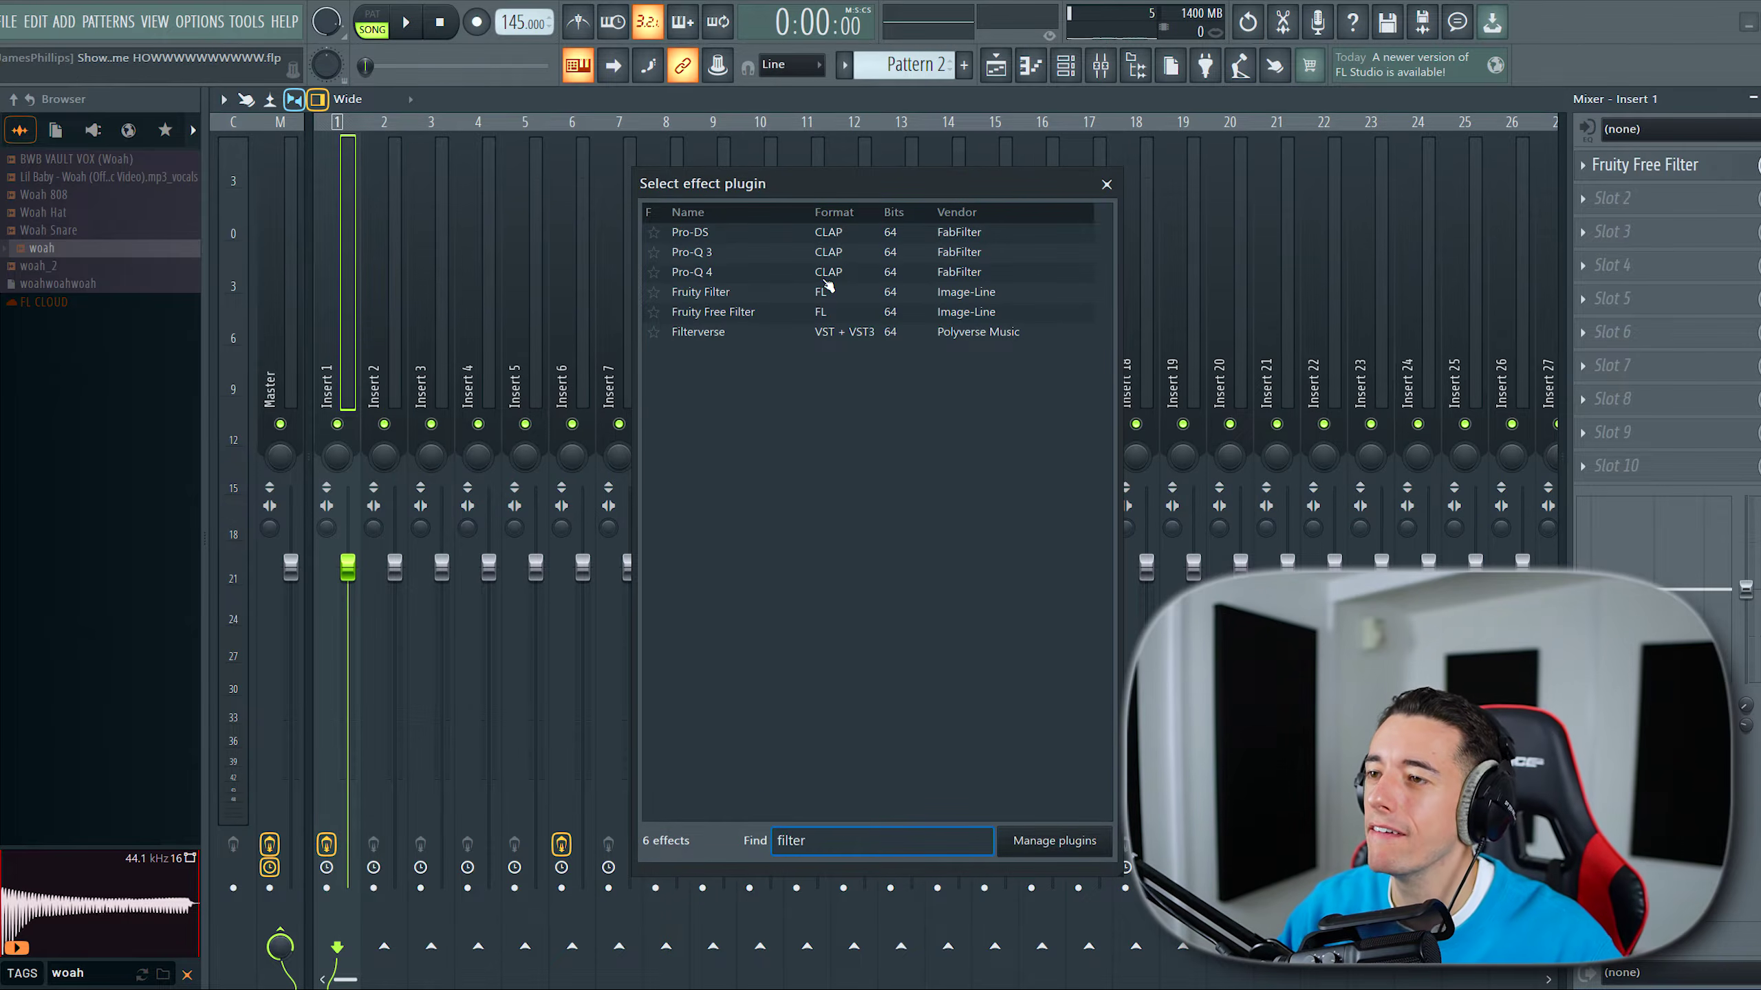
double_click(826, 290)
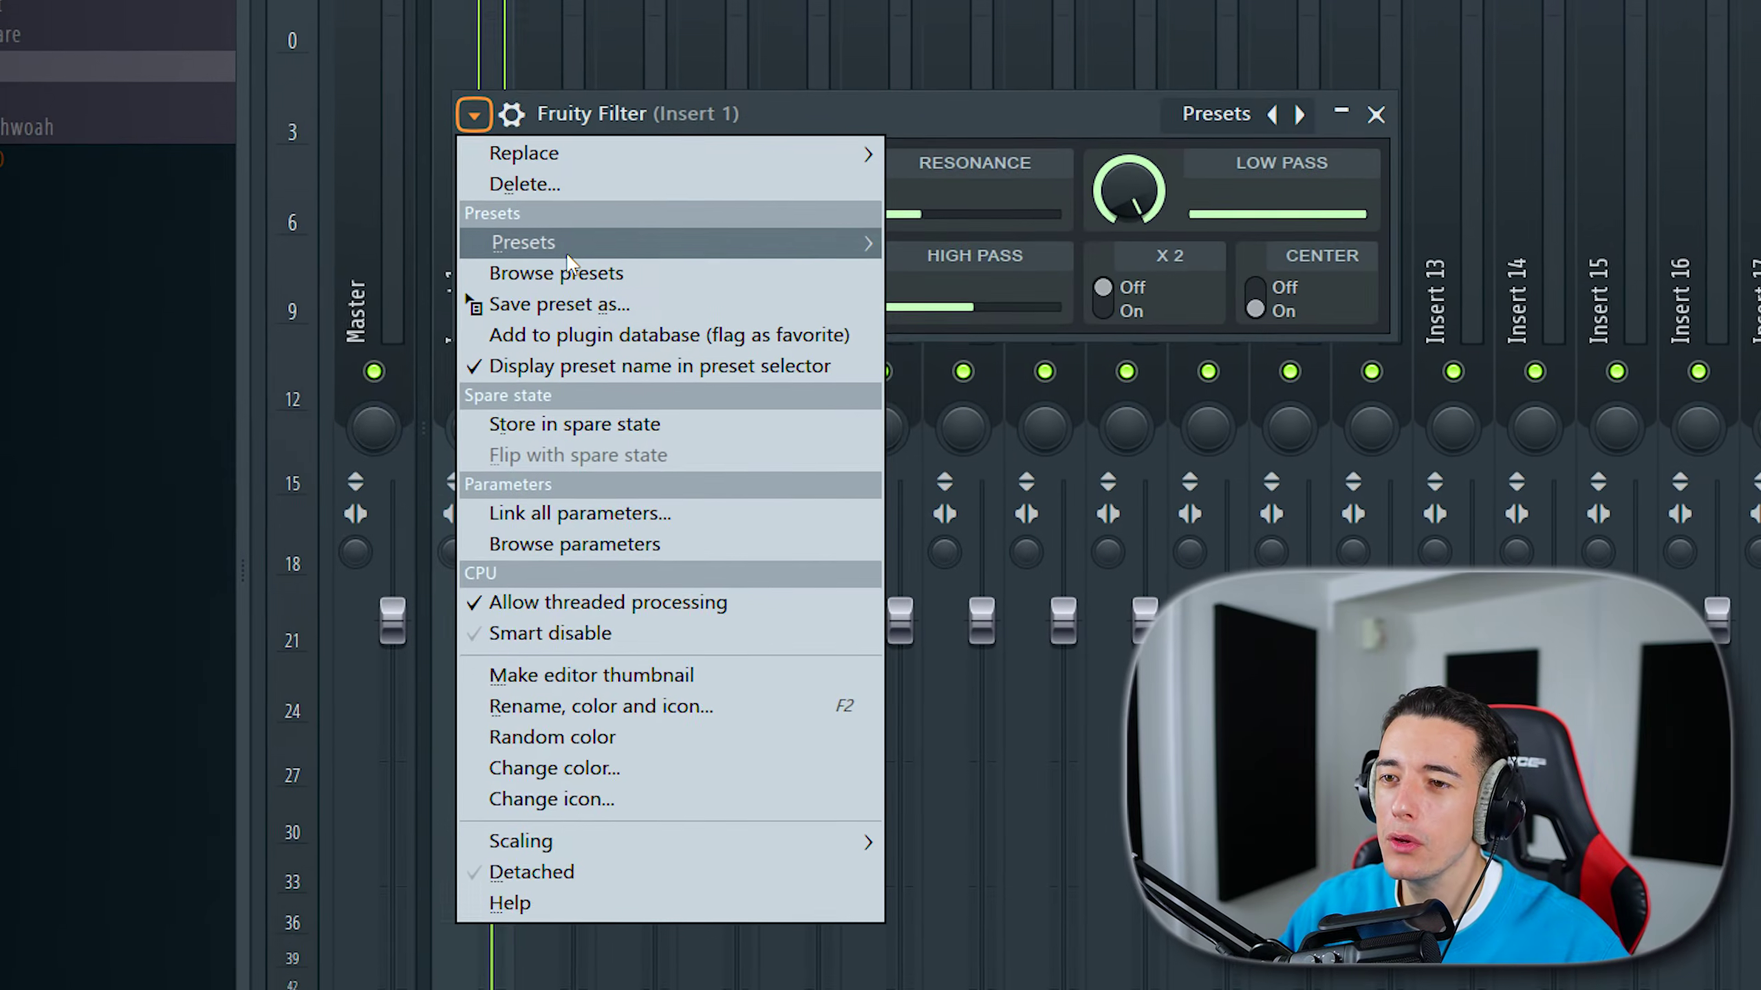
mouse_move(567, 253)
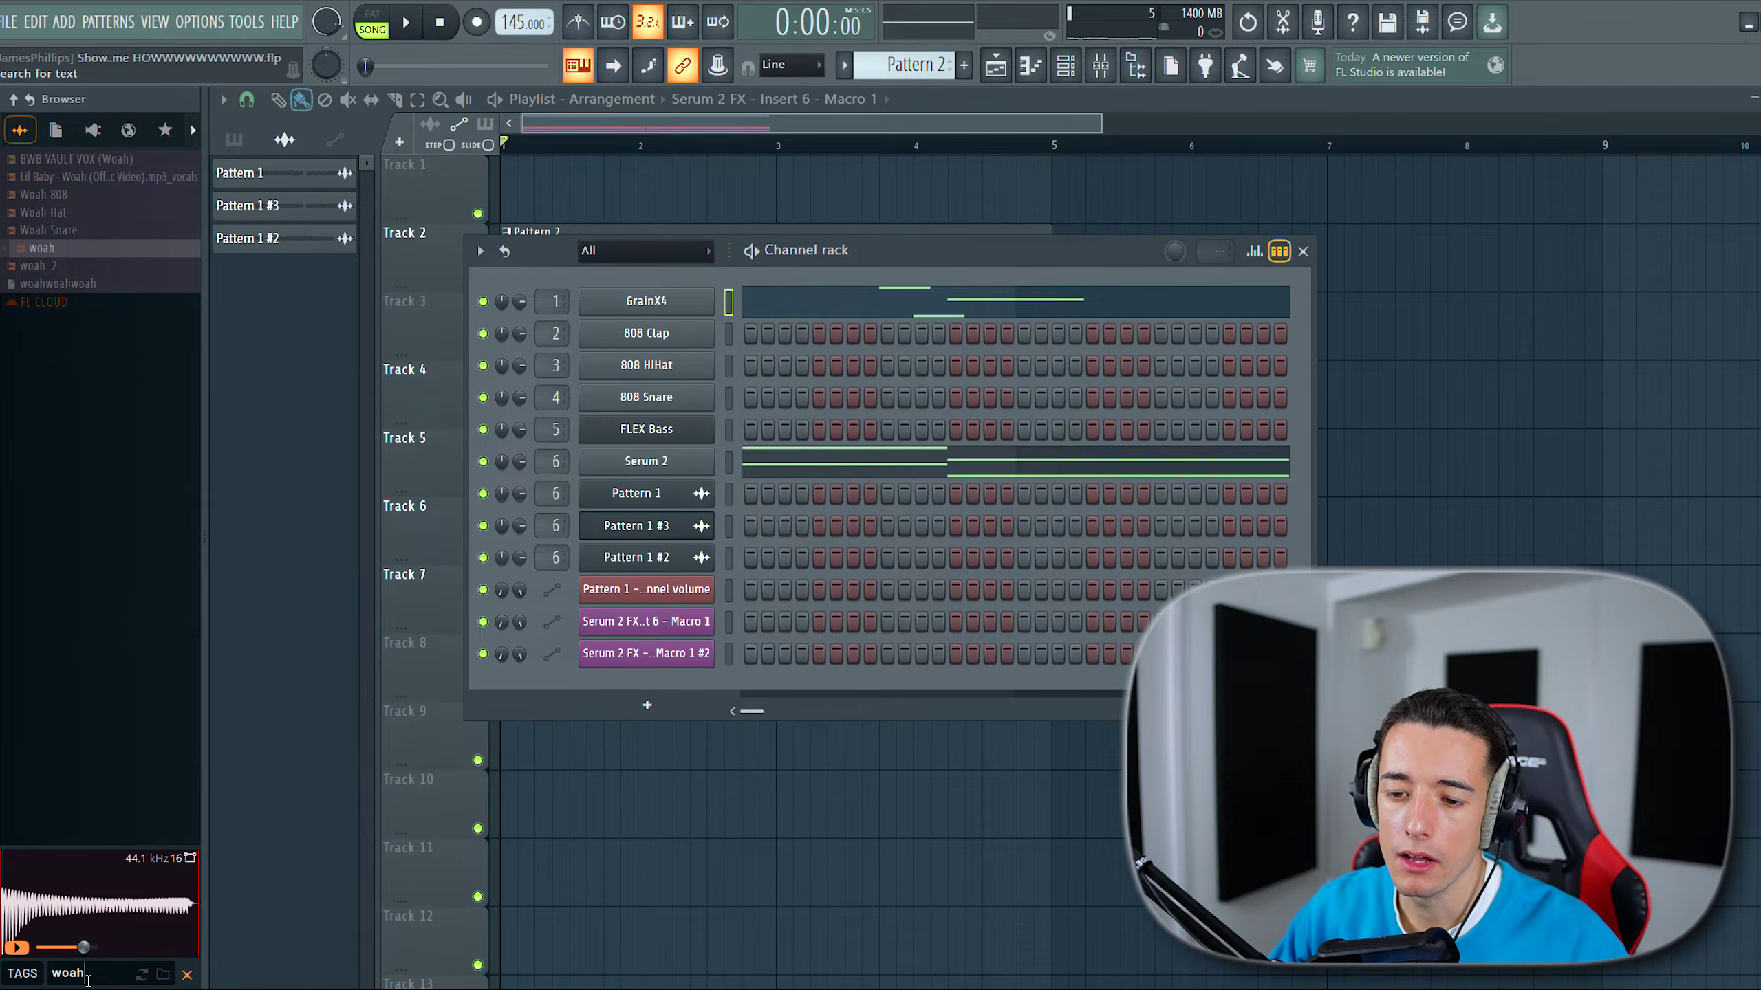
Step: Search the sample browser for "yeat bell" and select the Yeat Out The Way bell one-shot
left_click(53, 973)
type("yeat bell")
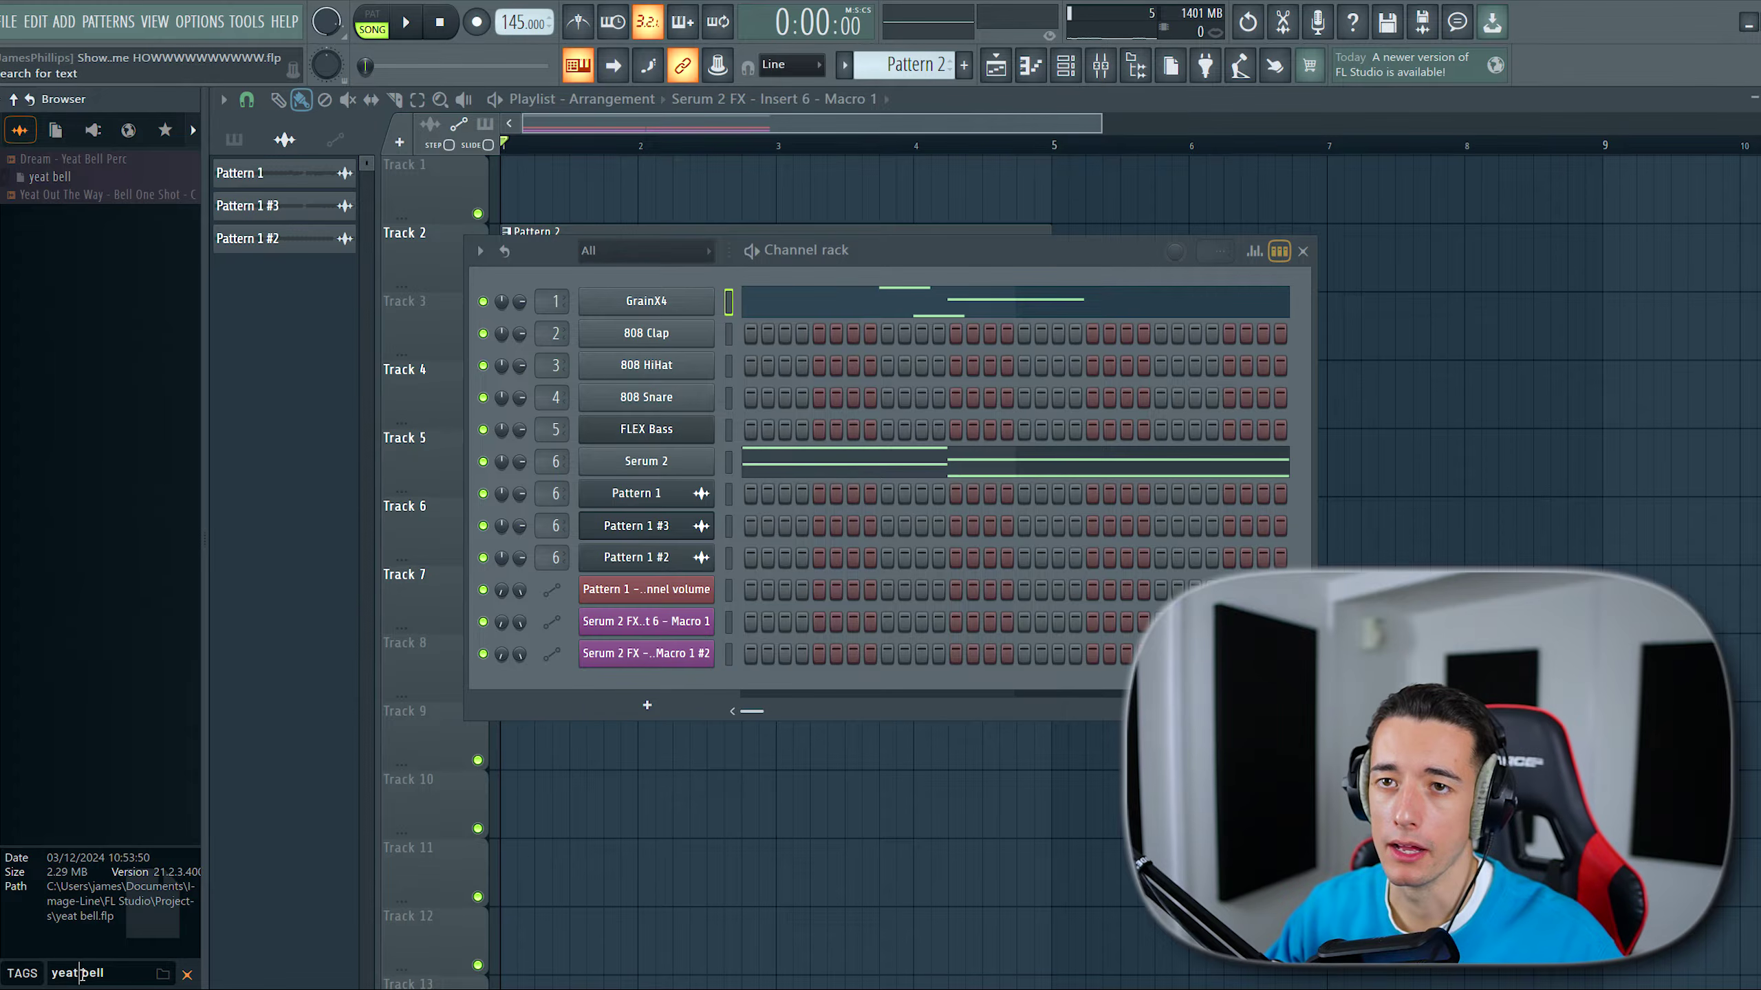
left_click(81, 195)
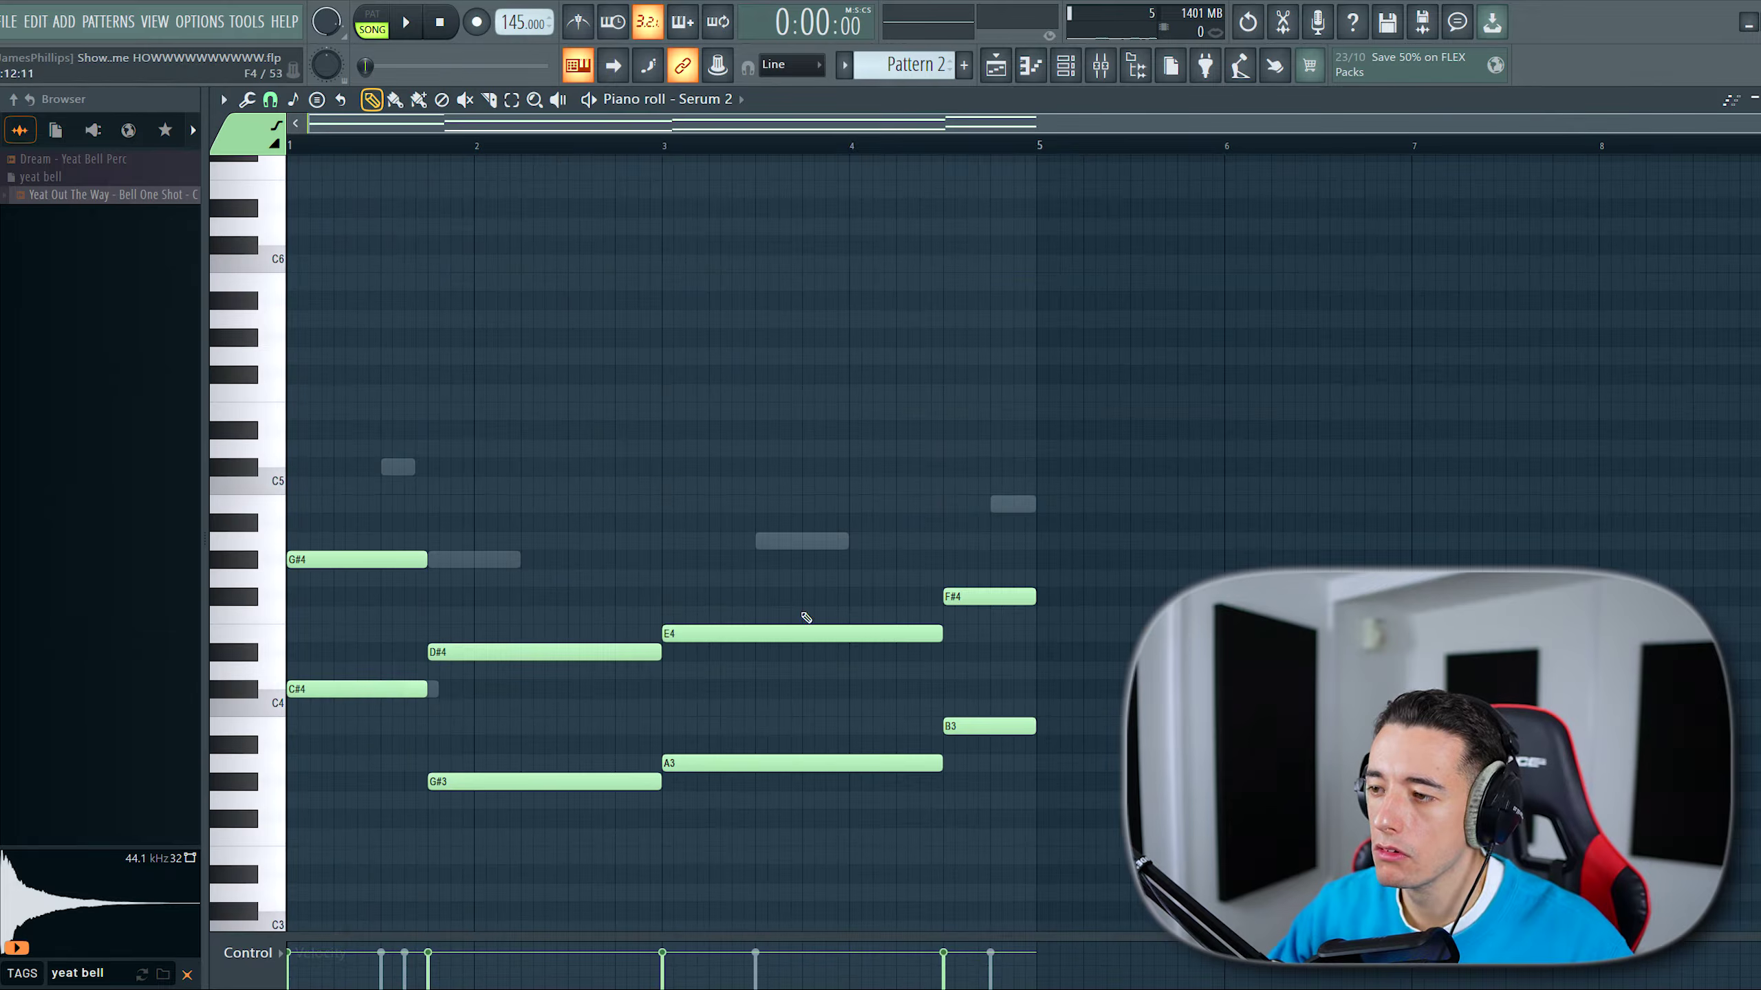
Step: Copy the Serum 2 chords into a new GrainX4 channel in Pattern 4, one octave higher, and play them
left_click_drag(287, 458, 1150, 884)
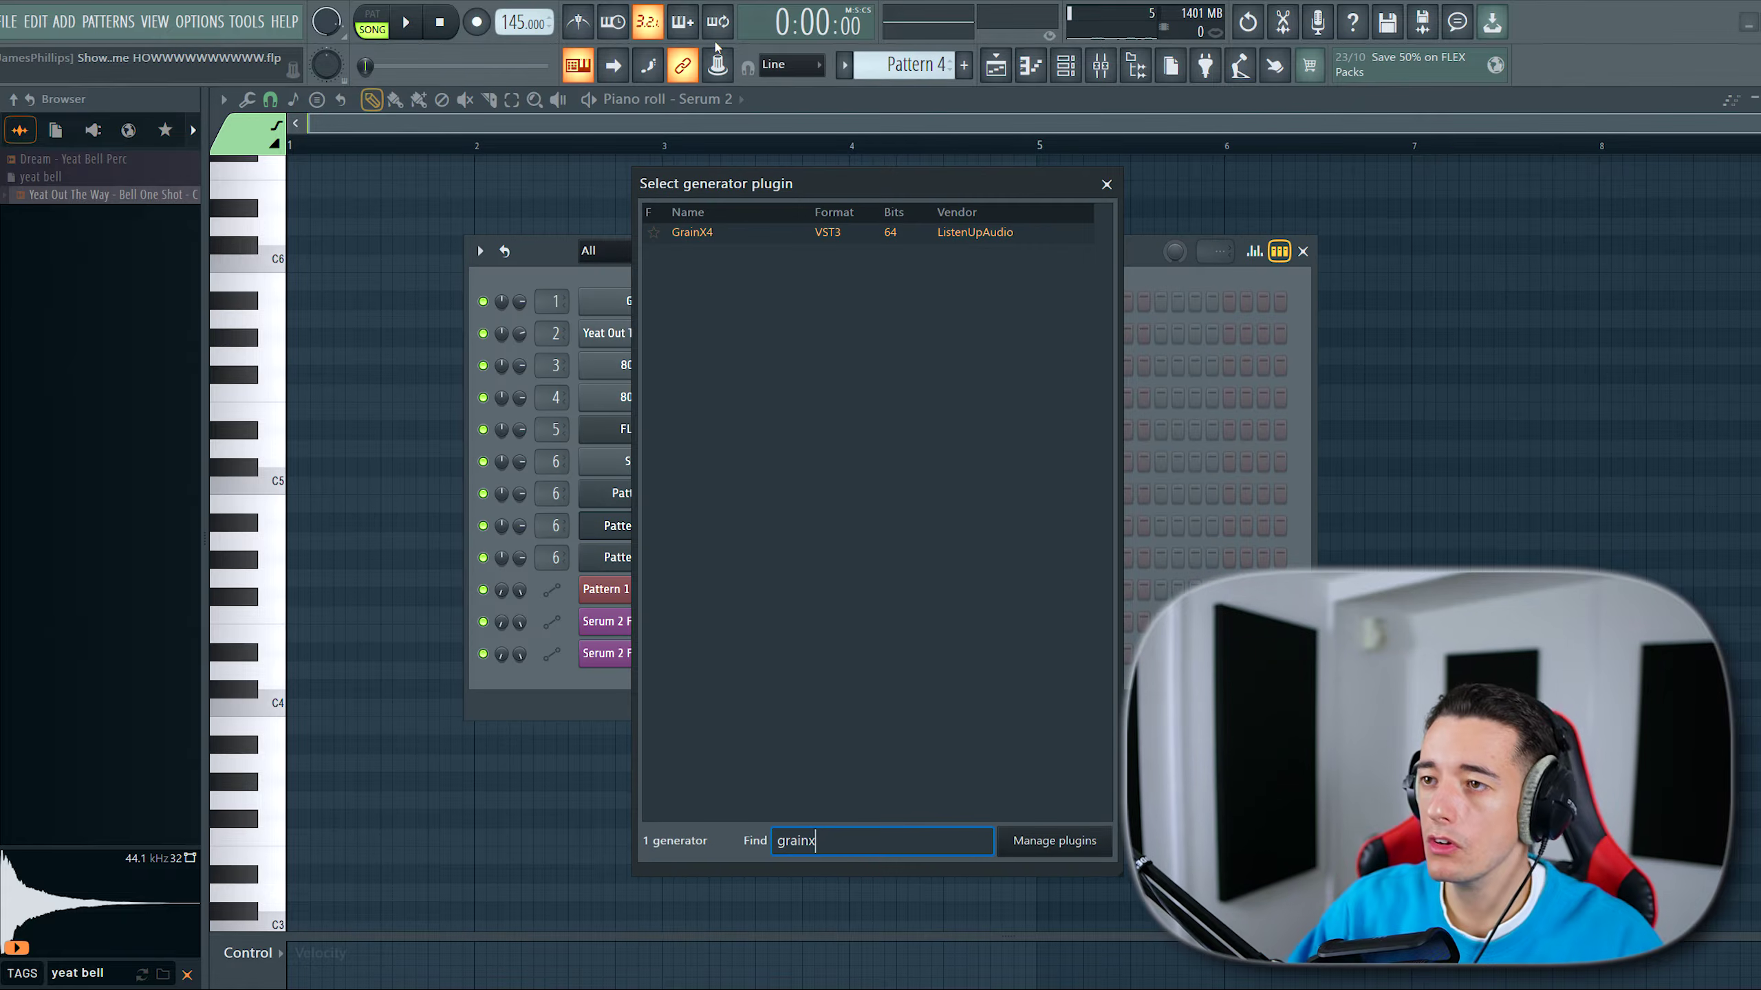
double_click(924, 237)
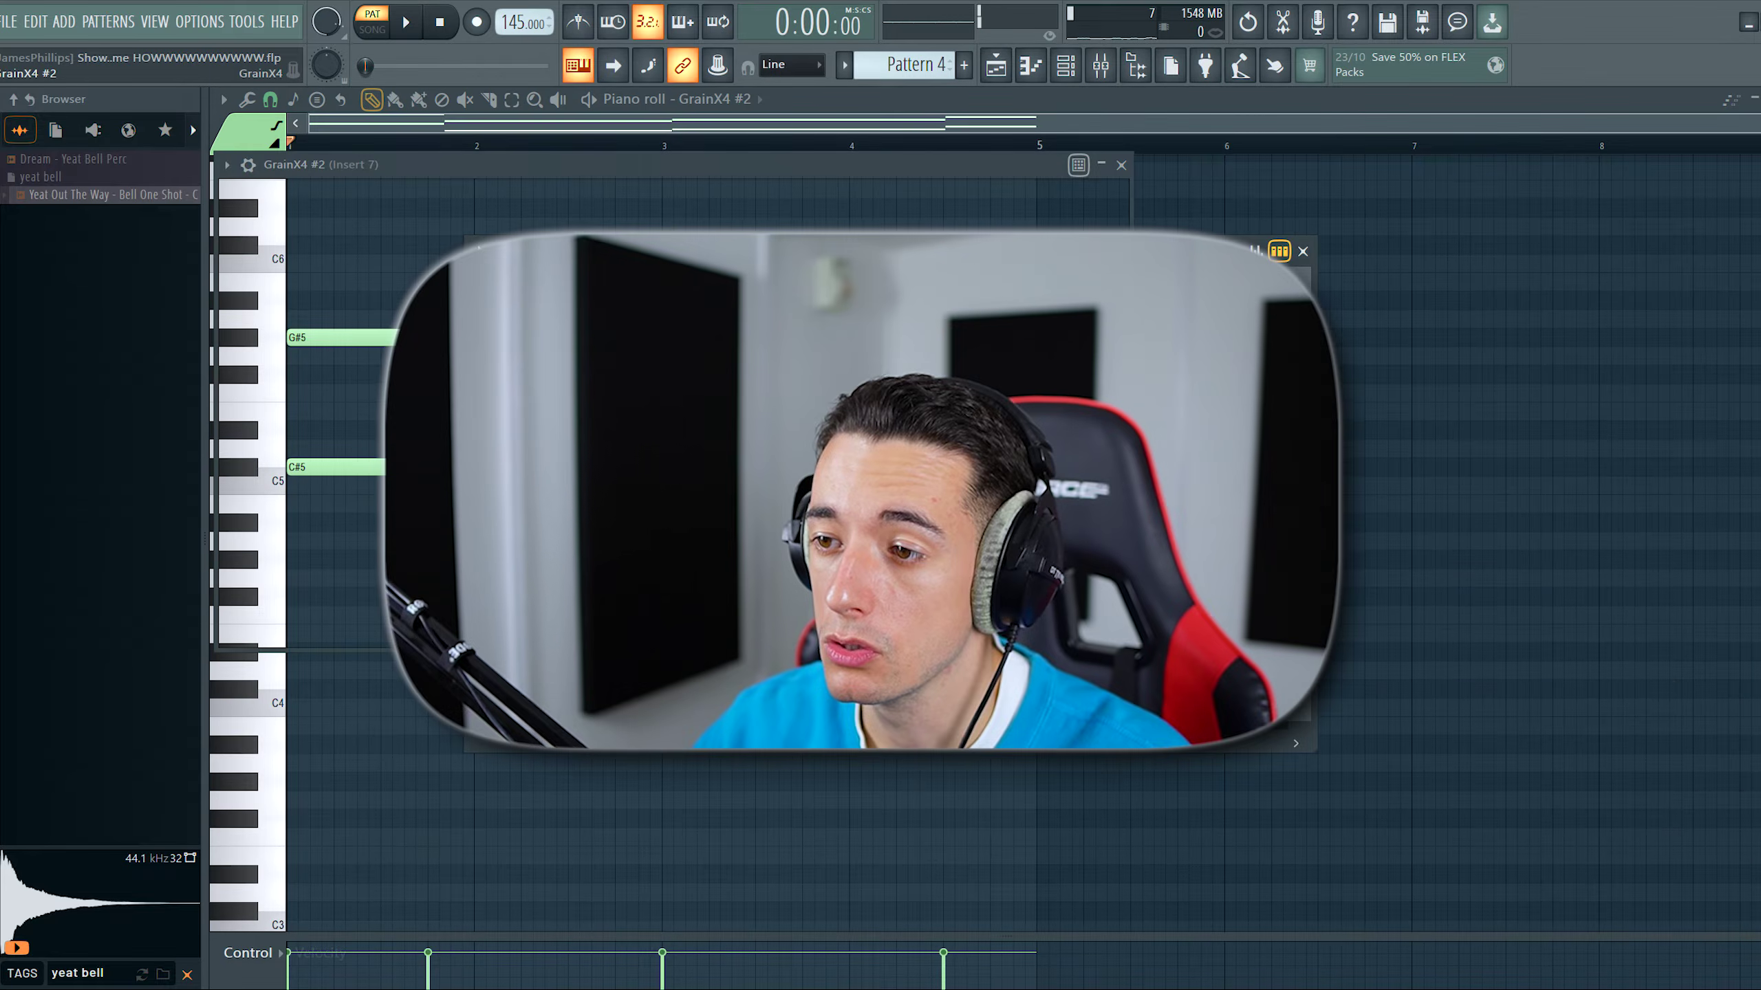
key("space")
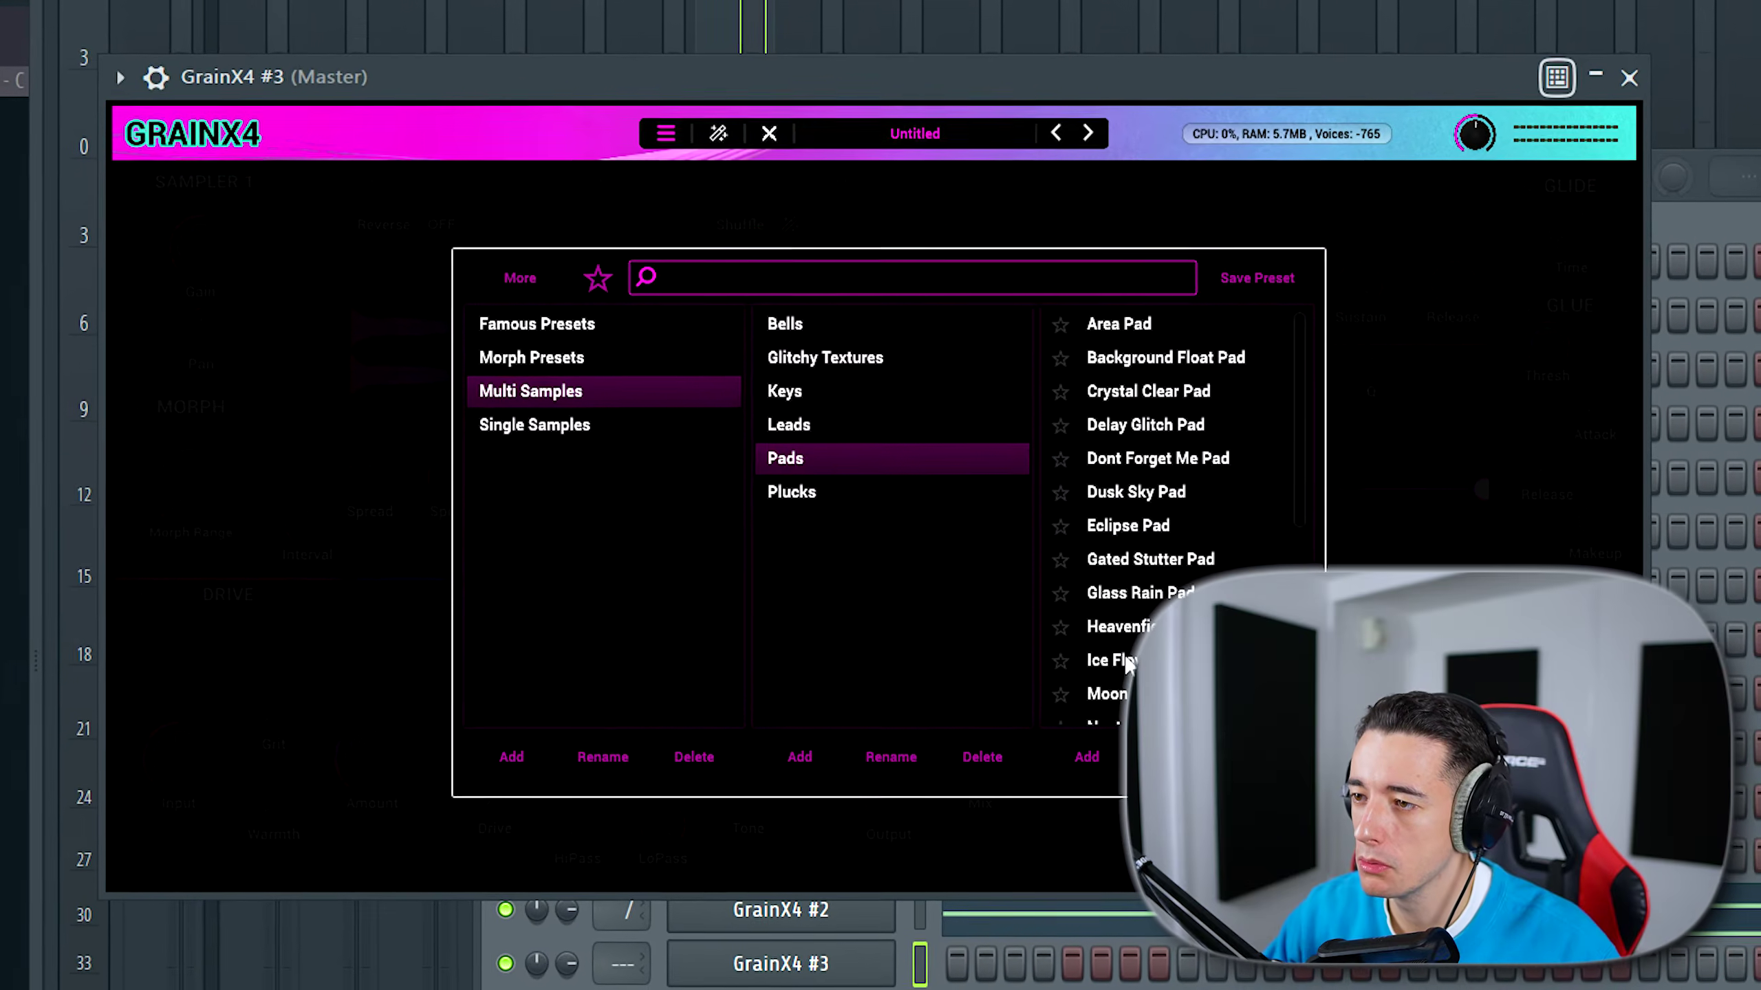
Step: Browse the Multi Samples pad presets in GrainX4 #3 and give that channel the chord notes in Pattern 4
scroll(1130, 666, "down", 5)
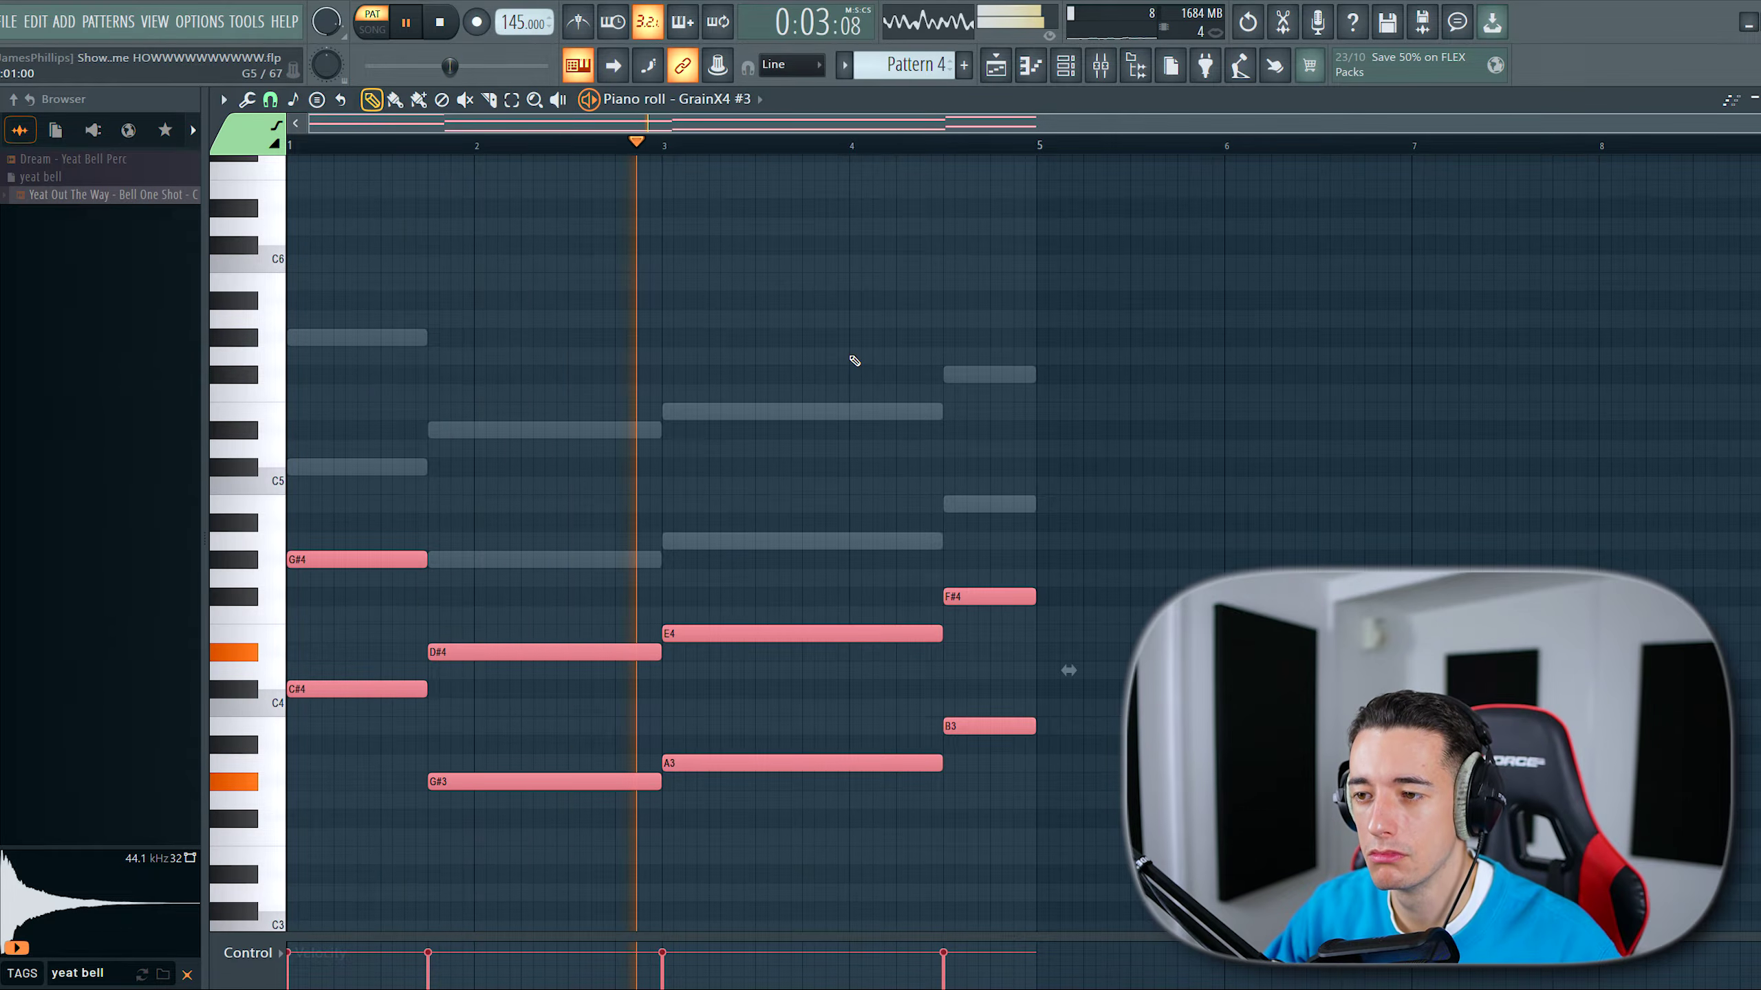
double_click(828, 236)
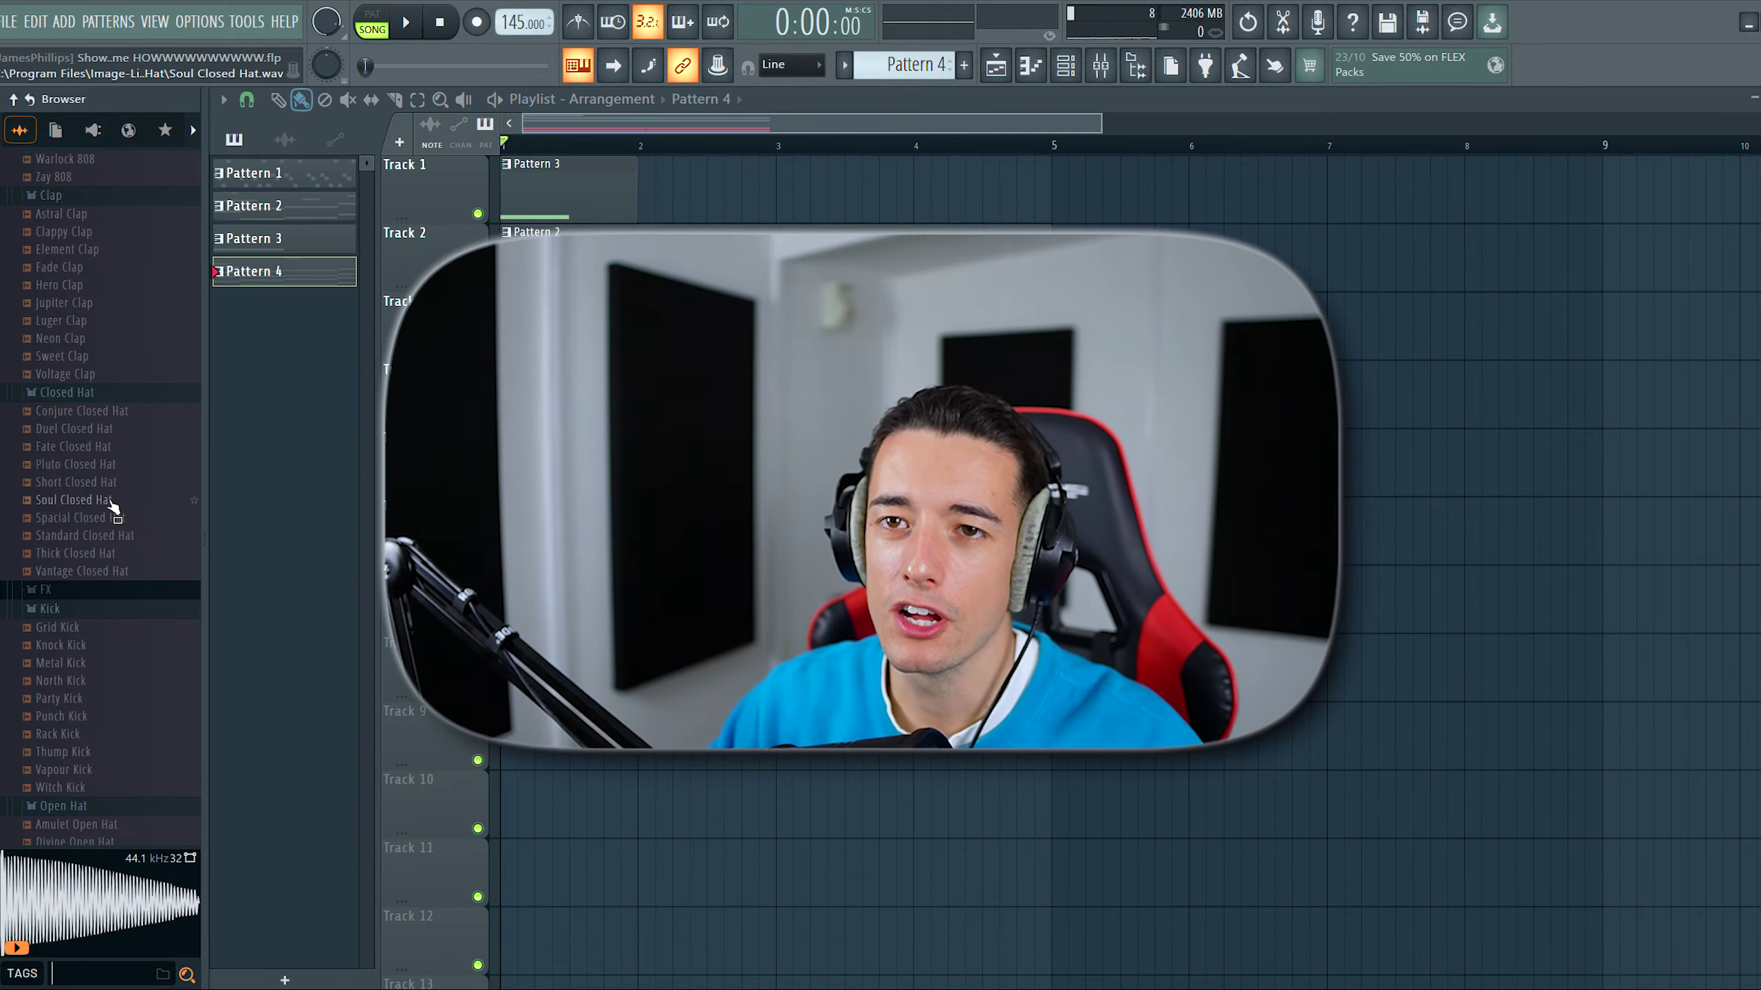
Step: Find Spinz 808 among the trap drum kit samples and add it to the channel rack as a new channel
scroll(78, 576, "down", 5)
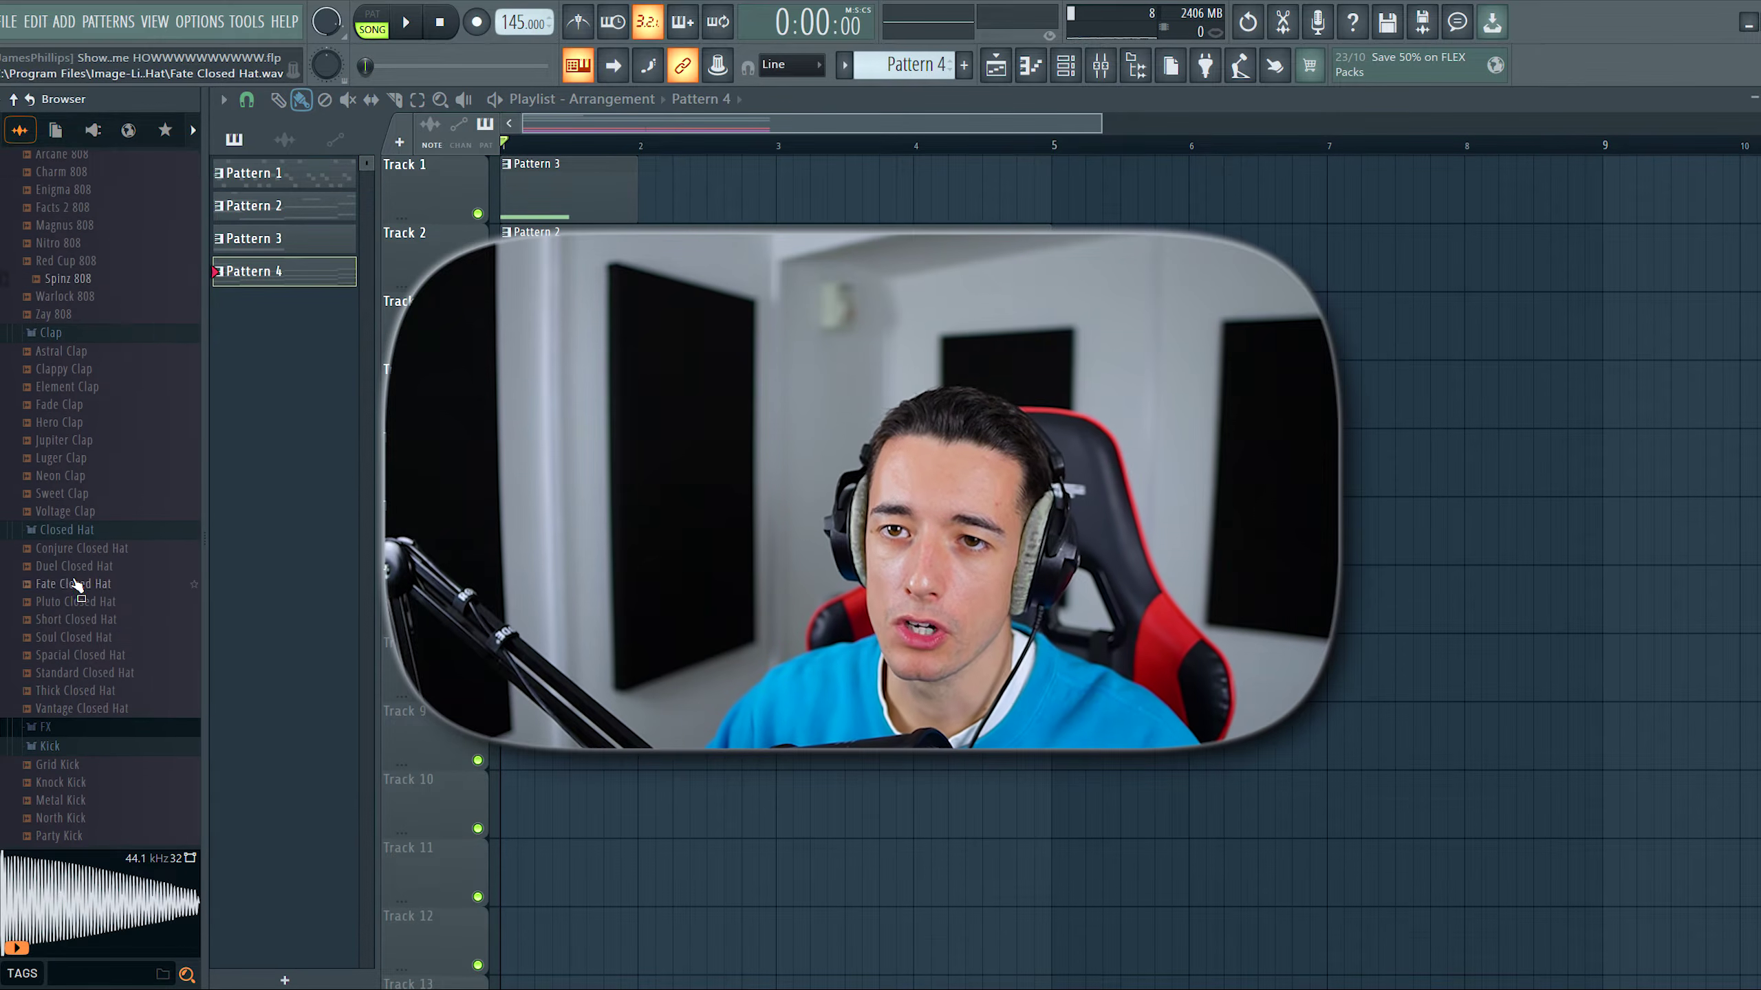
scroll(77, 586, "up", 1)
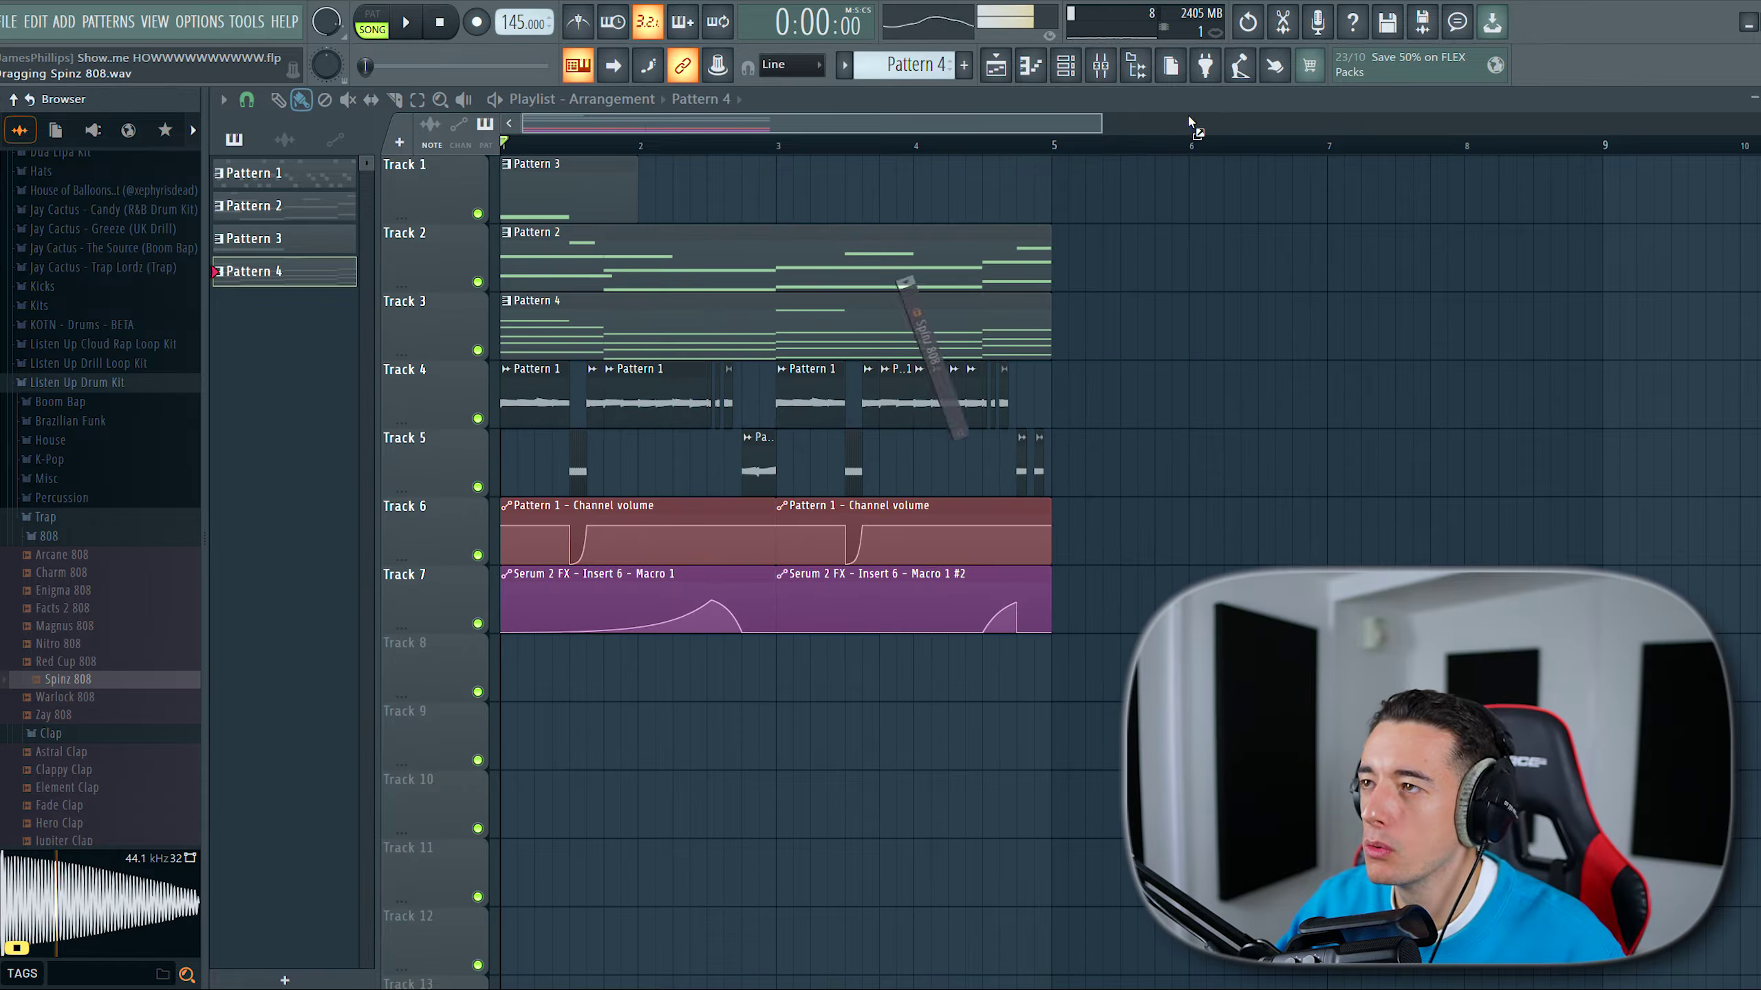
left_click_drag(67, 679, 989, 281)
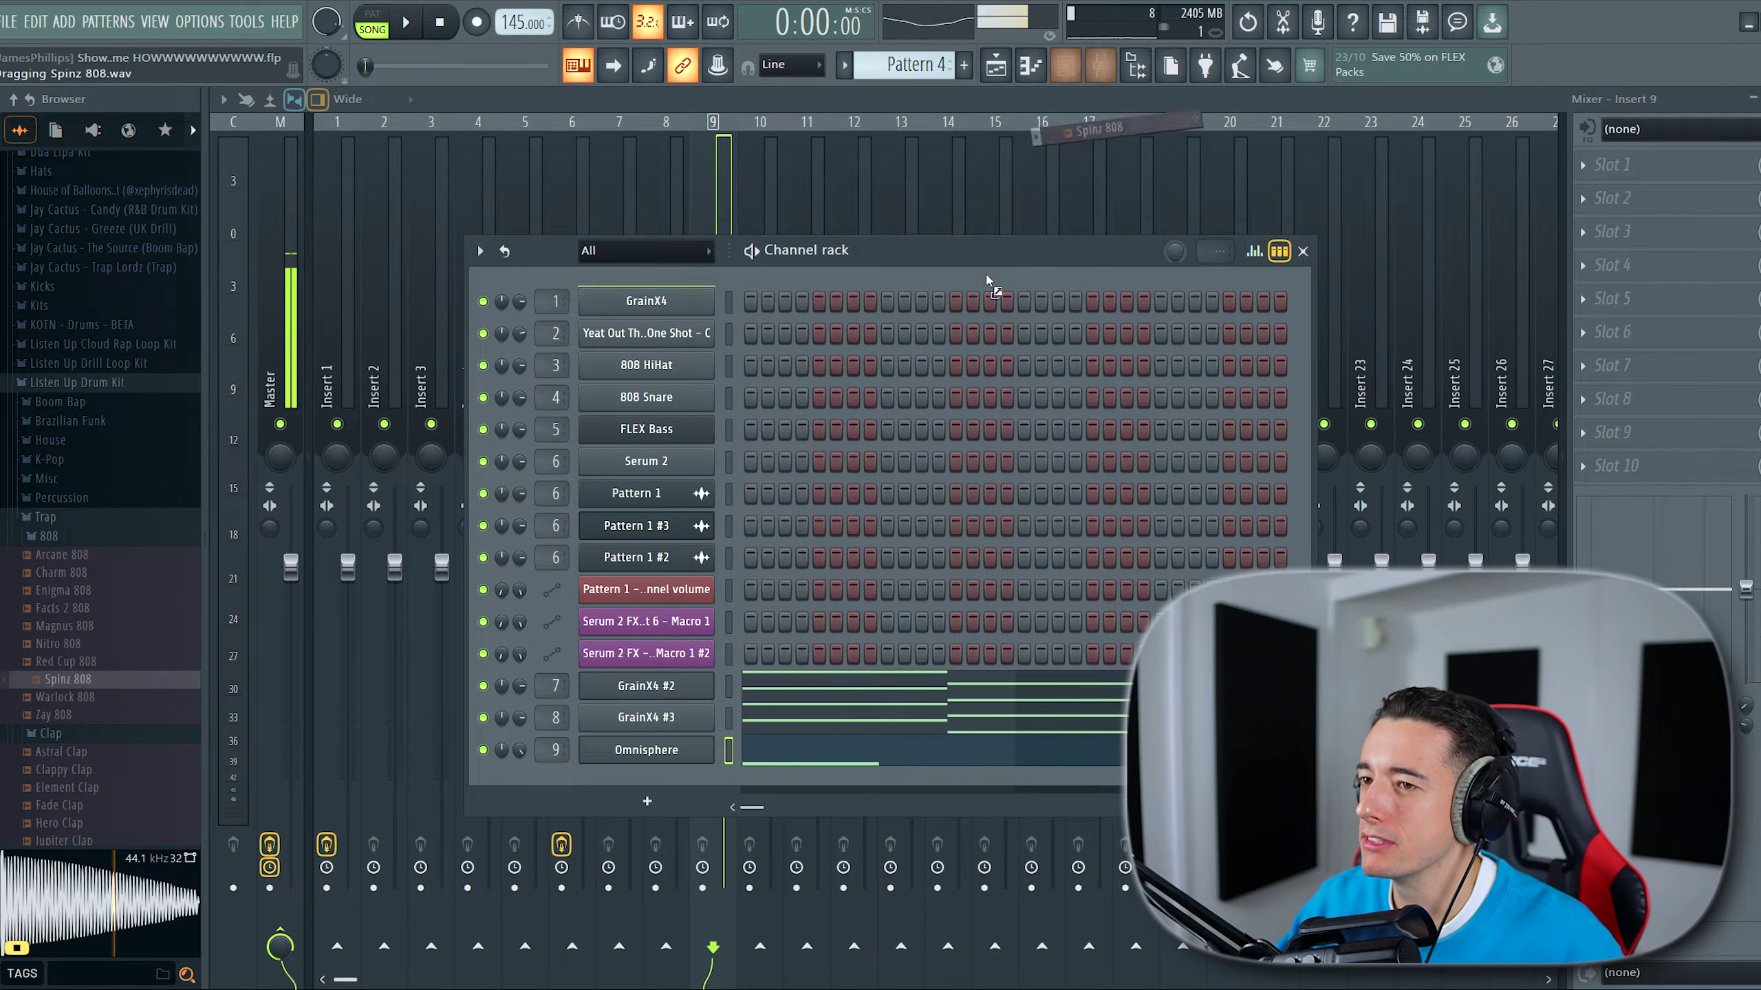
left_click_drag(652, 796, 586, 795)
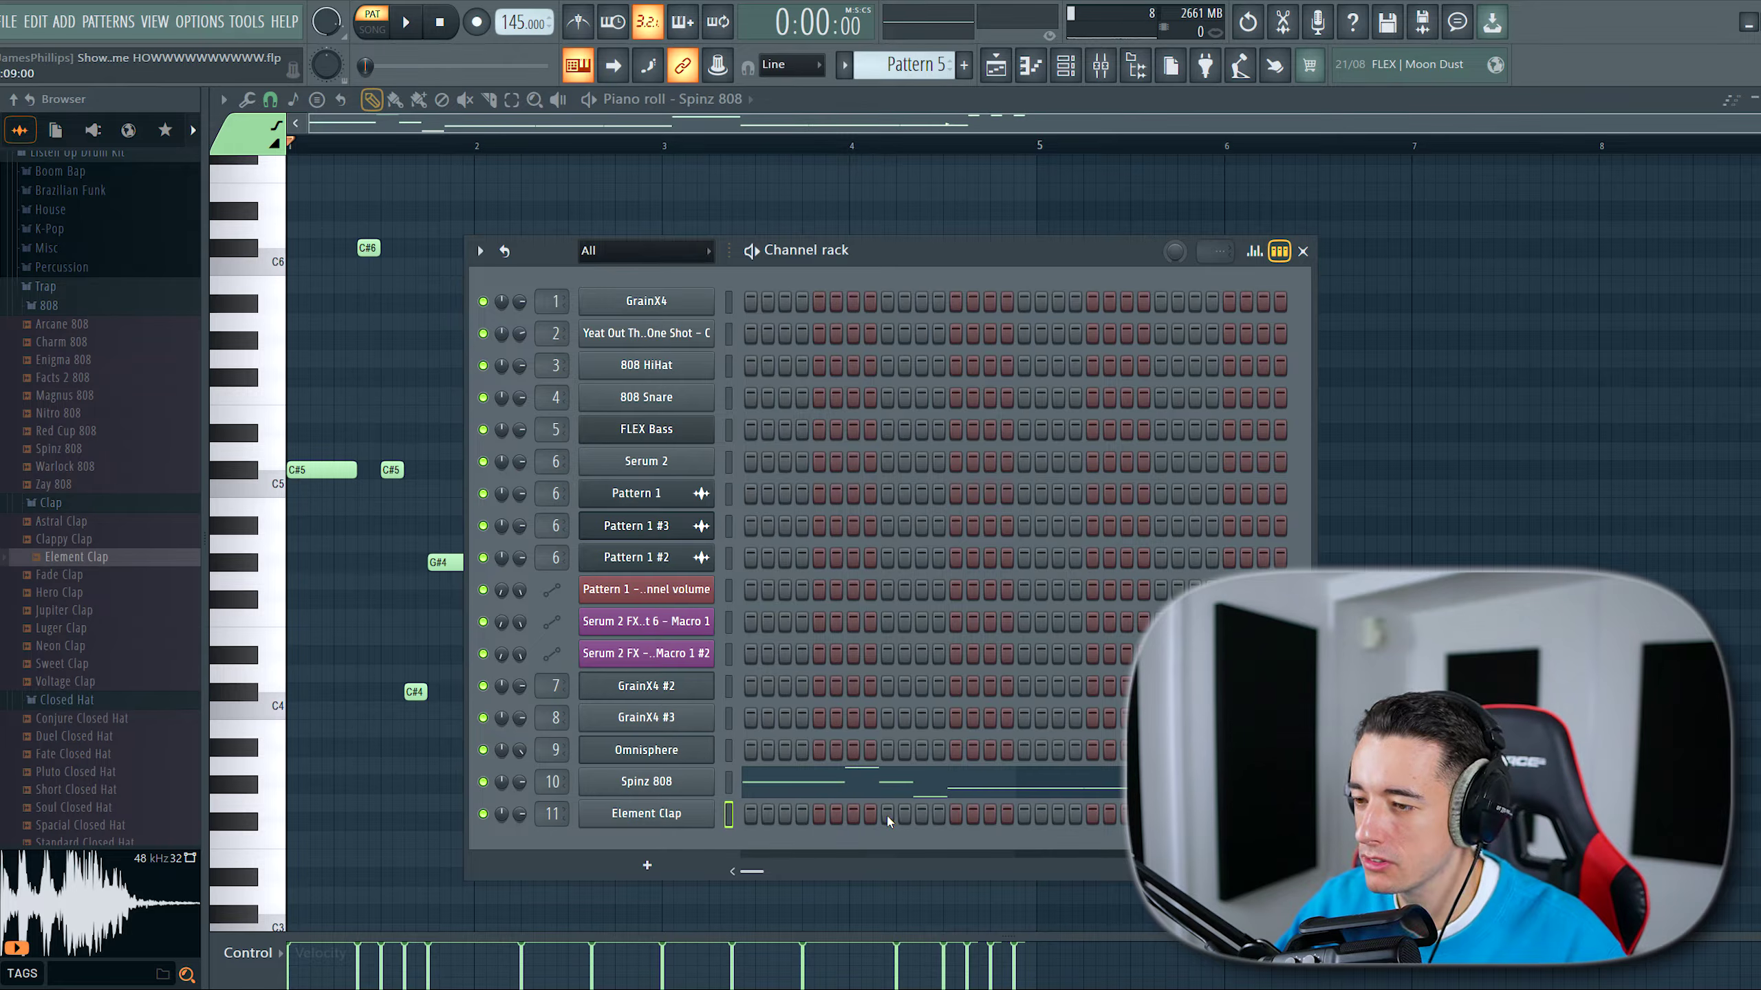
Step: Place an Element Clap hit on step 9 of Pattern 5 and pick Hero Clap from the drum kit
left_click(888, 814)
left_click_drag(68, 593, 79, 610)
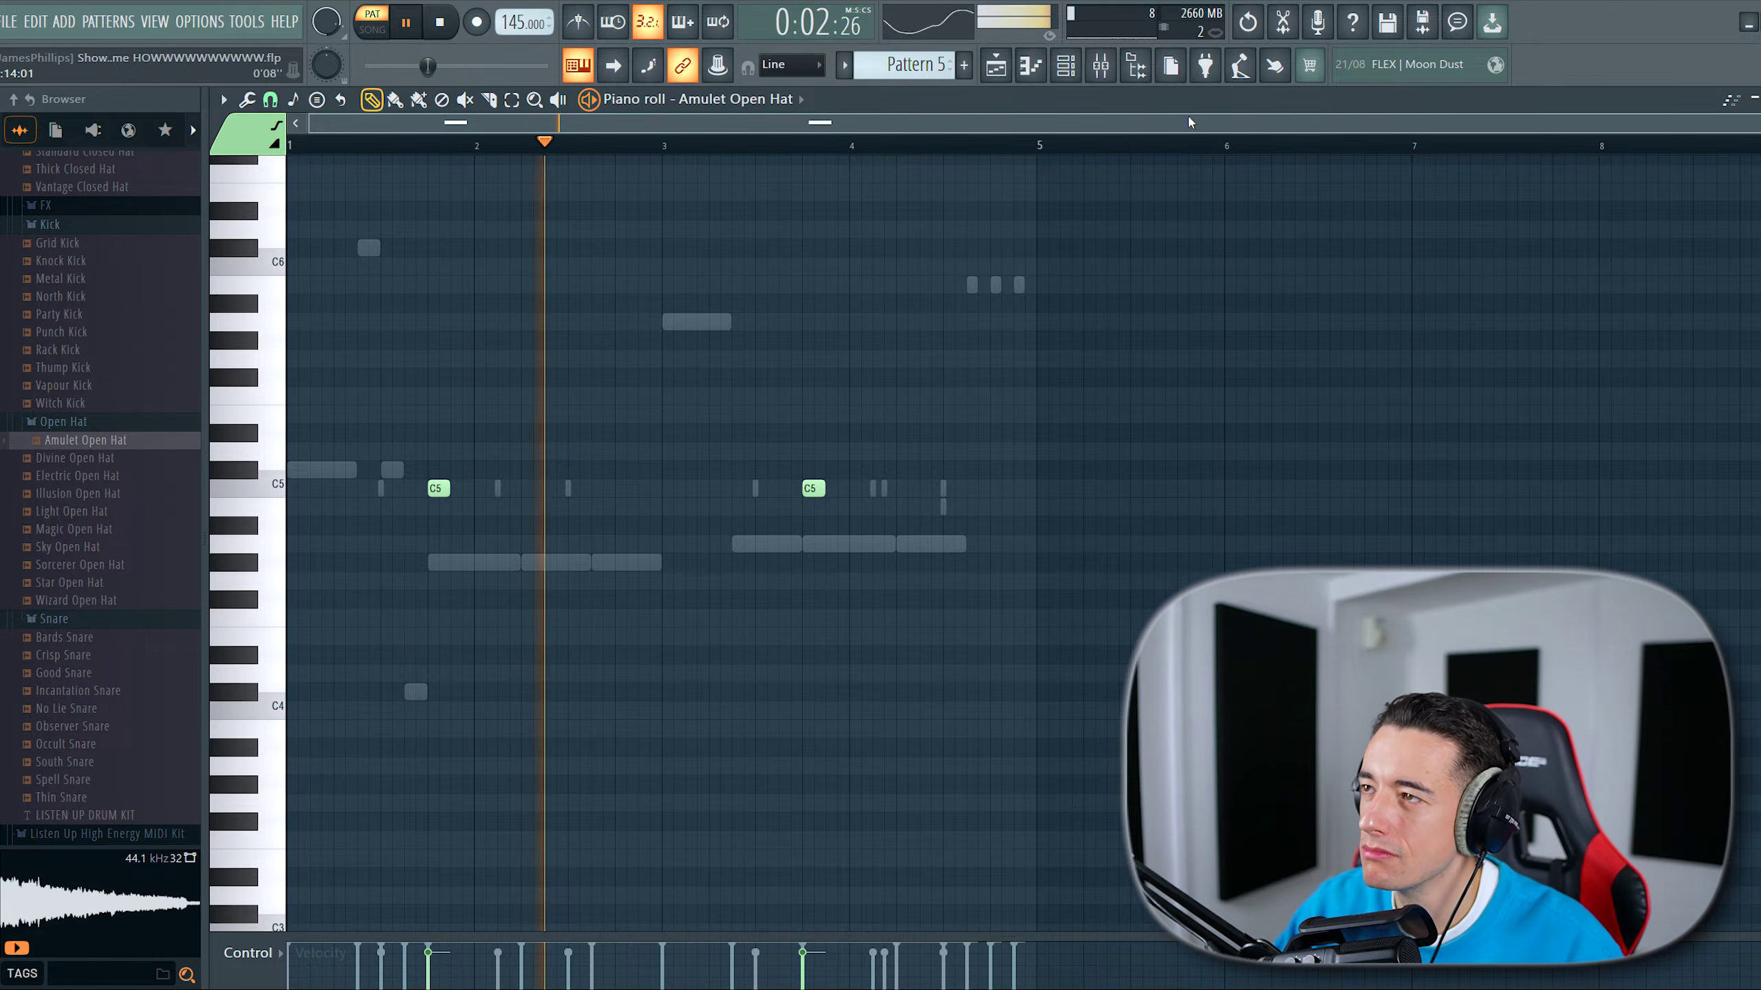
left_click(1083, 65)
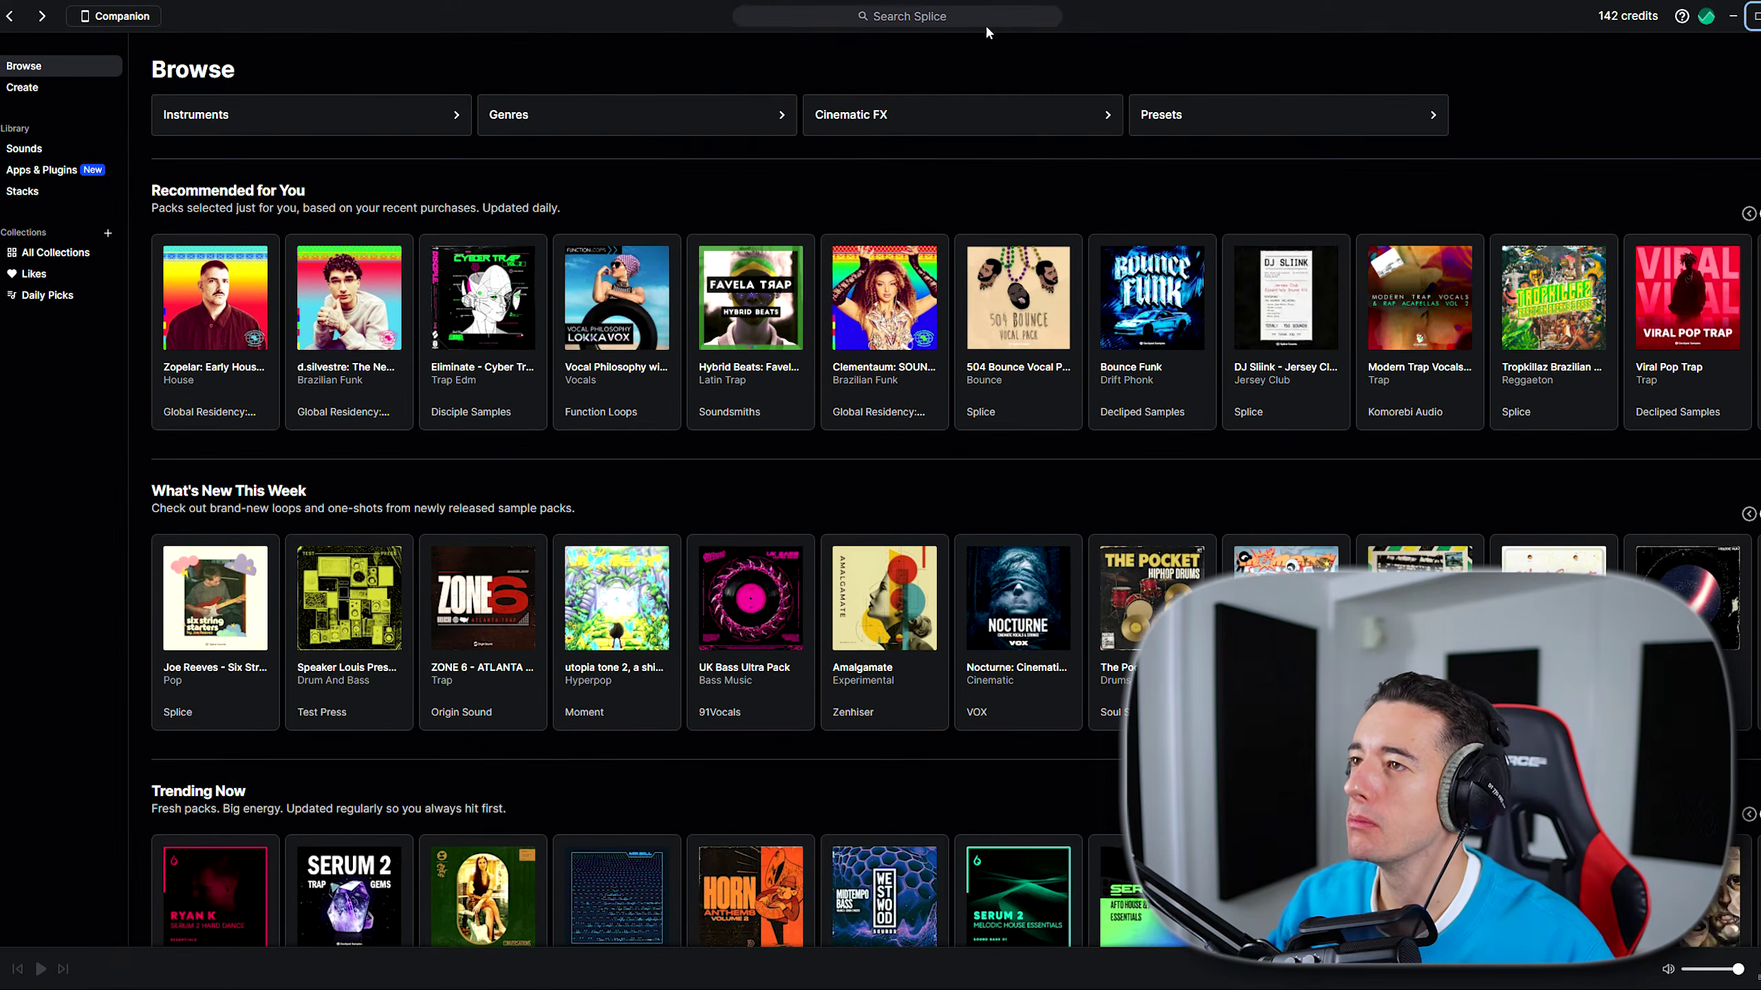
Step: Search Splice for "perc", audition the percussion samples, and place a water drop hall sample at the start of playlist Track 8
left_click(1009, 15)
type("p")
left_click(226, 829)
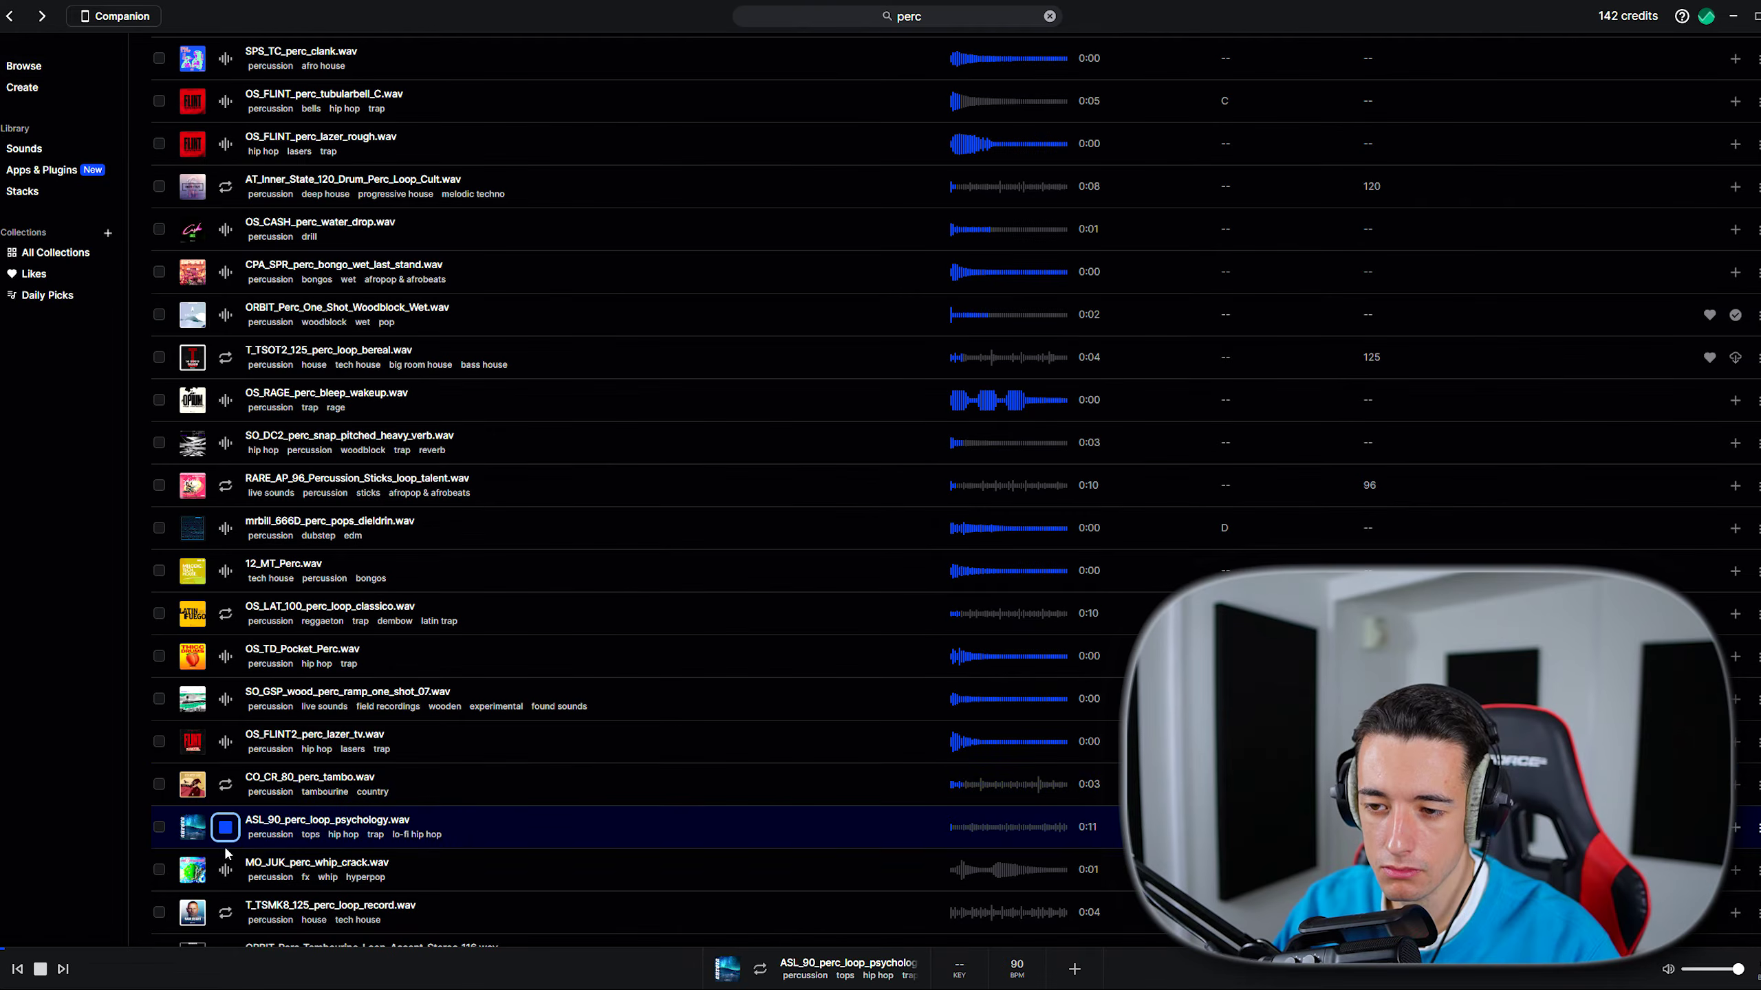
left_click(226, 871)
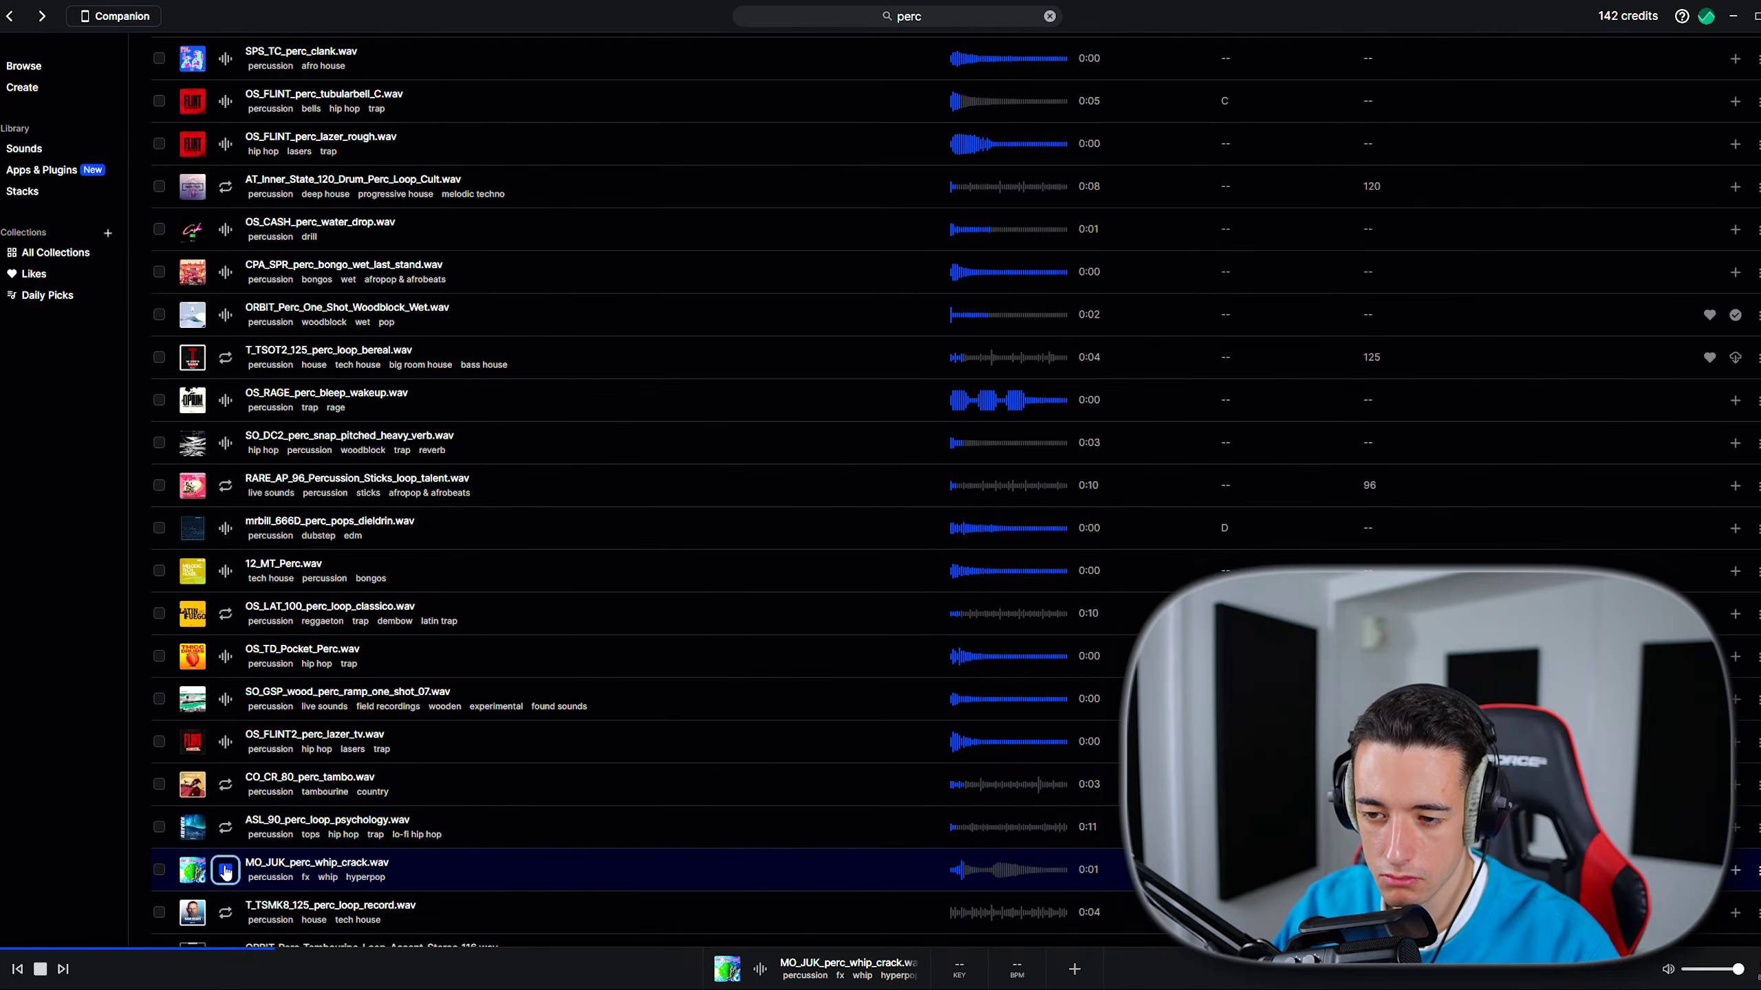
scroll(226, 871, "down", 1)
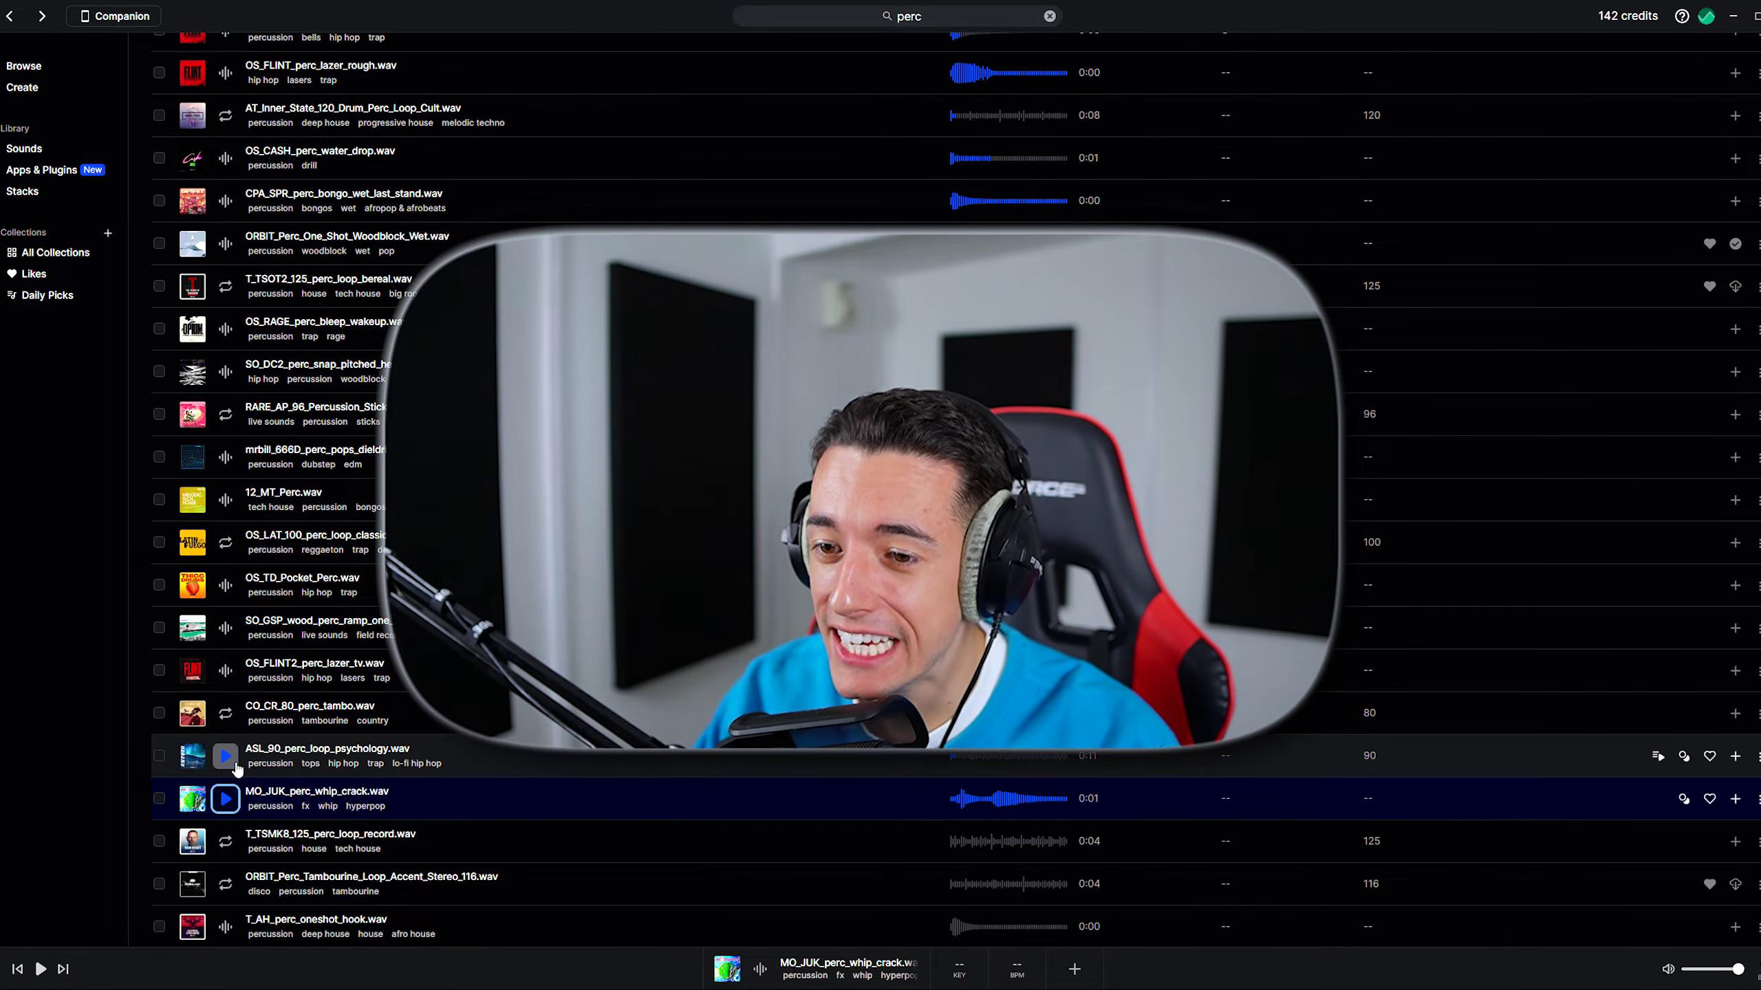
left_click(227, 800)
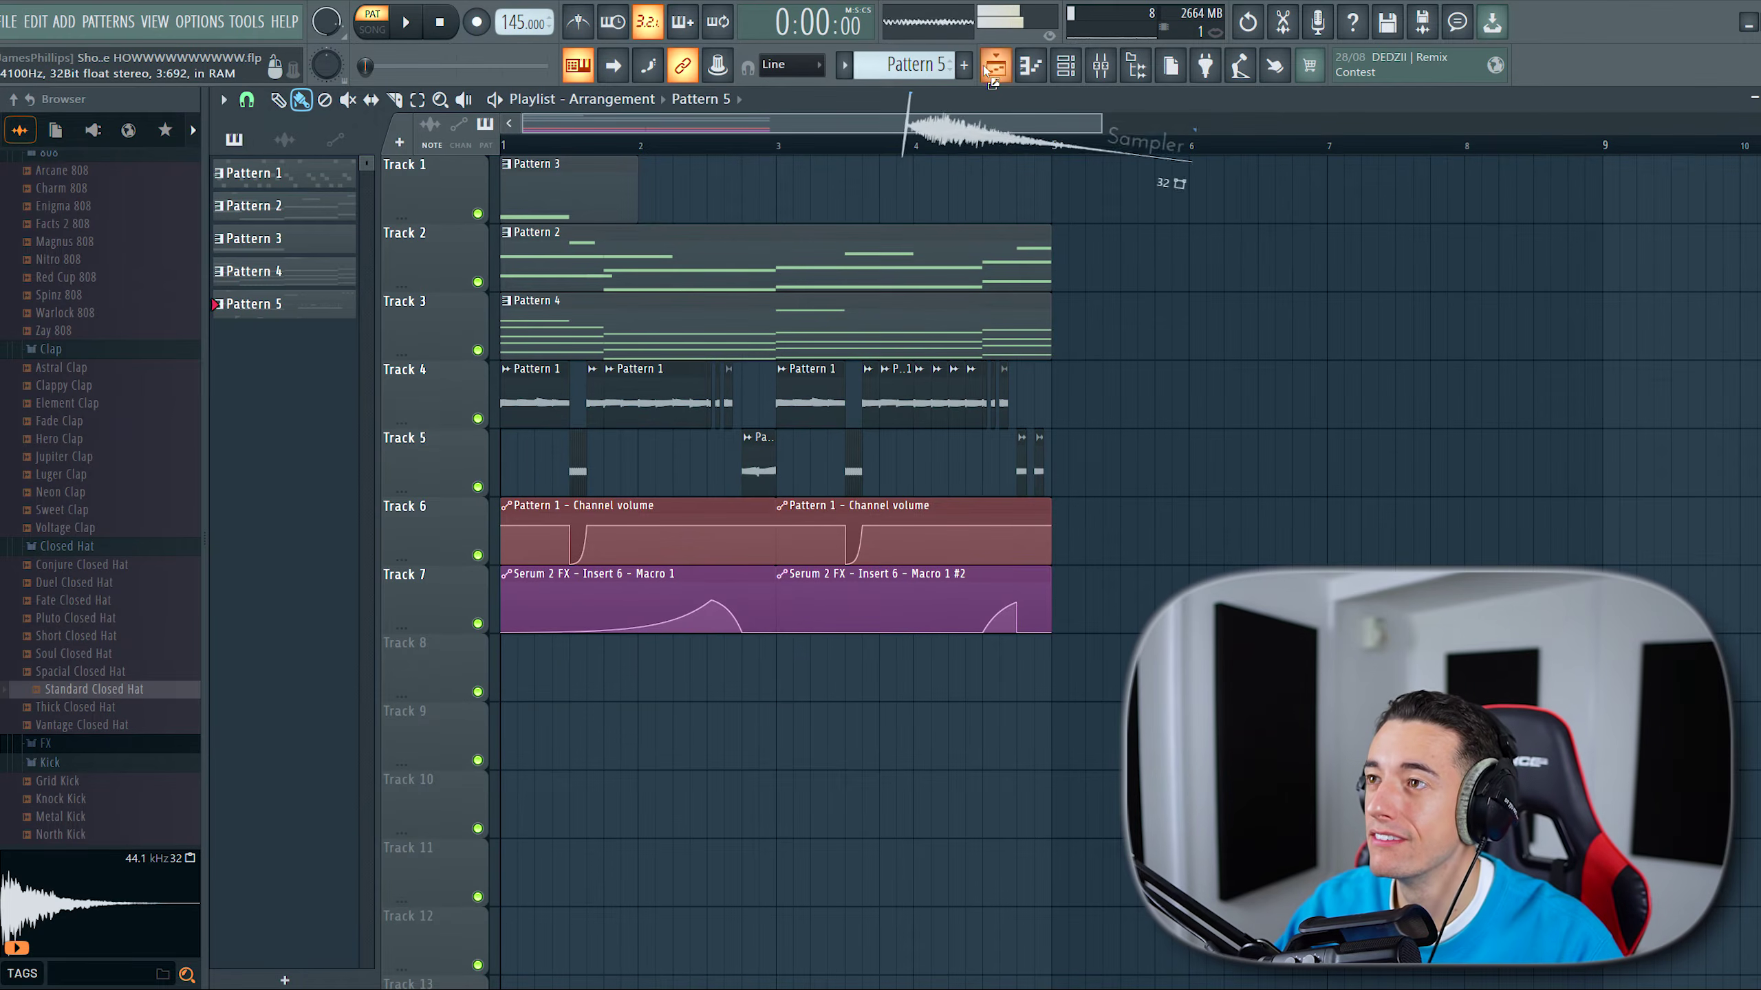
left_click(507, 676)
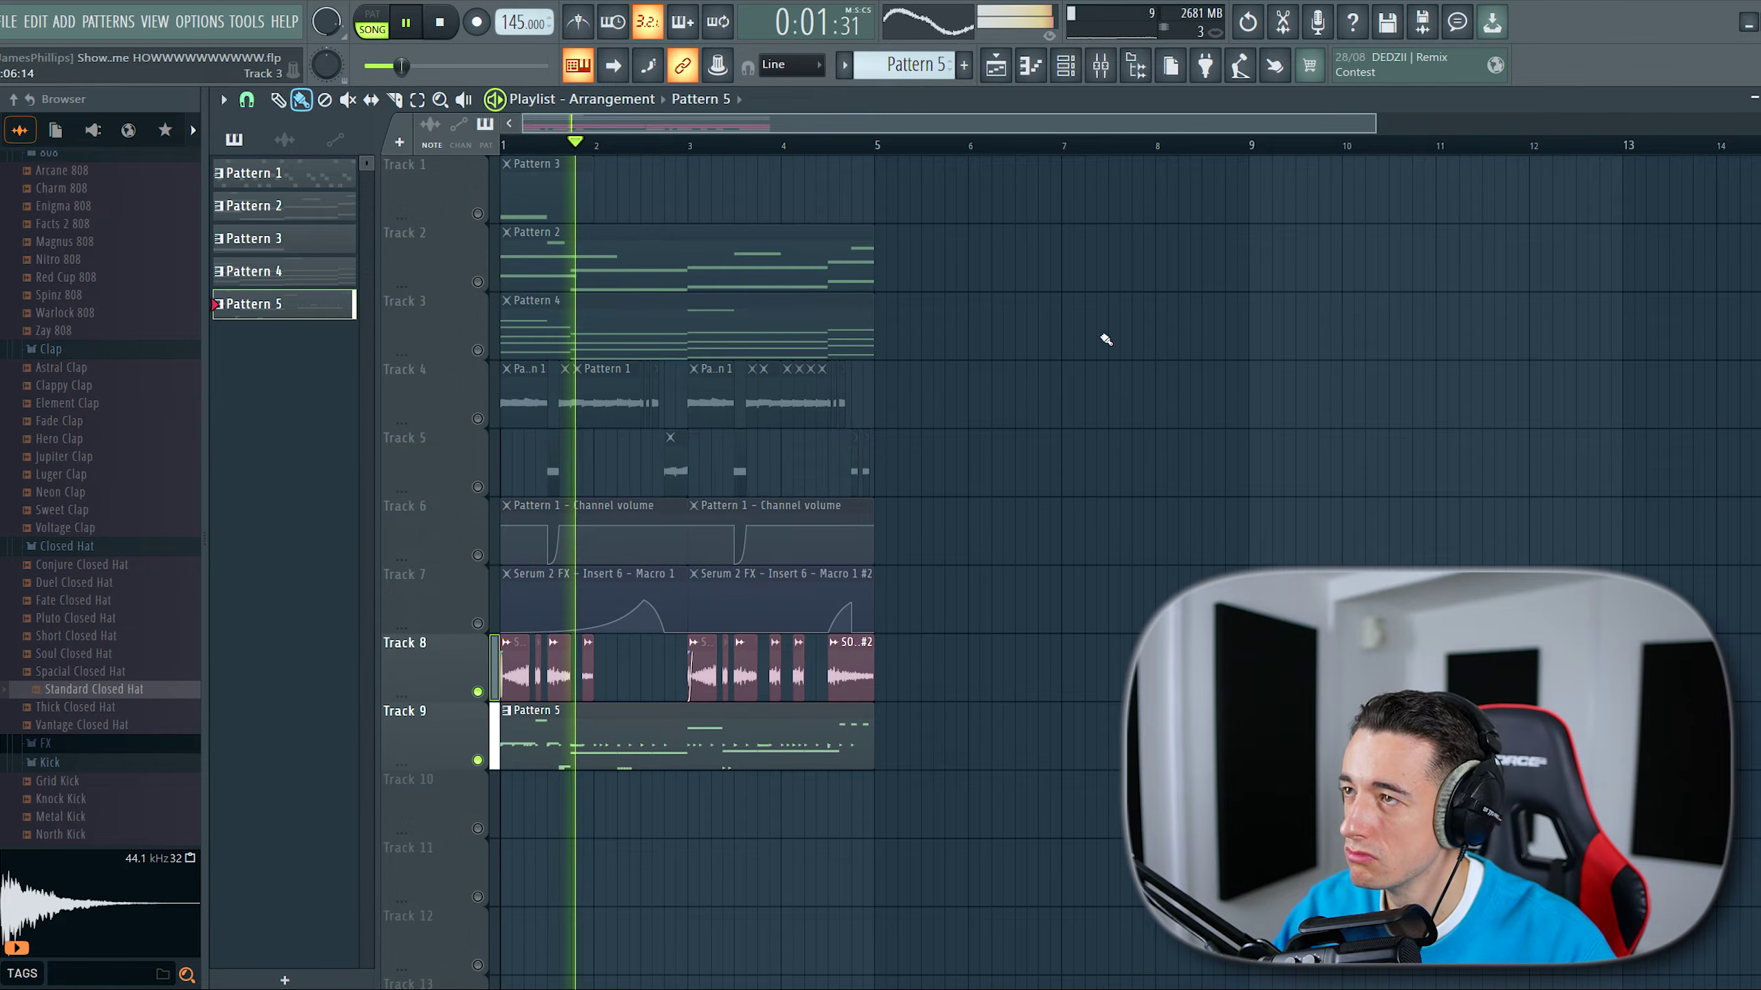
Step: Load the Thermal effect in slot 1 of the drums mixer track
left_click(1106, 73)
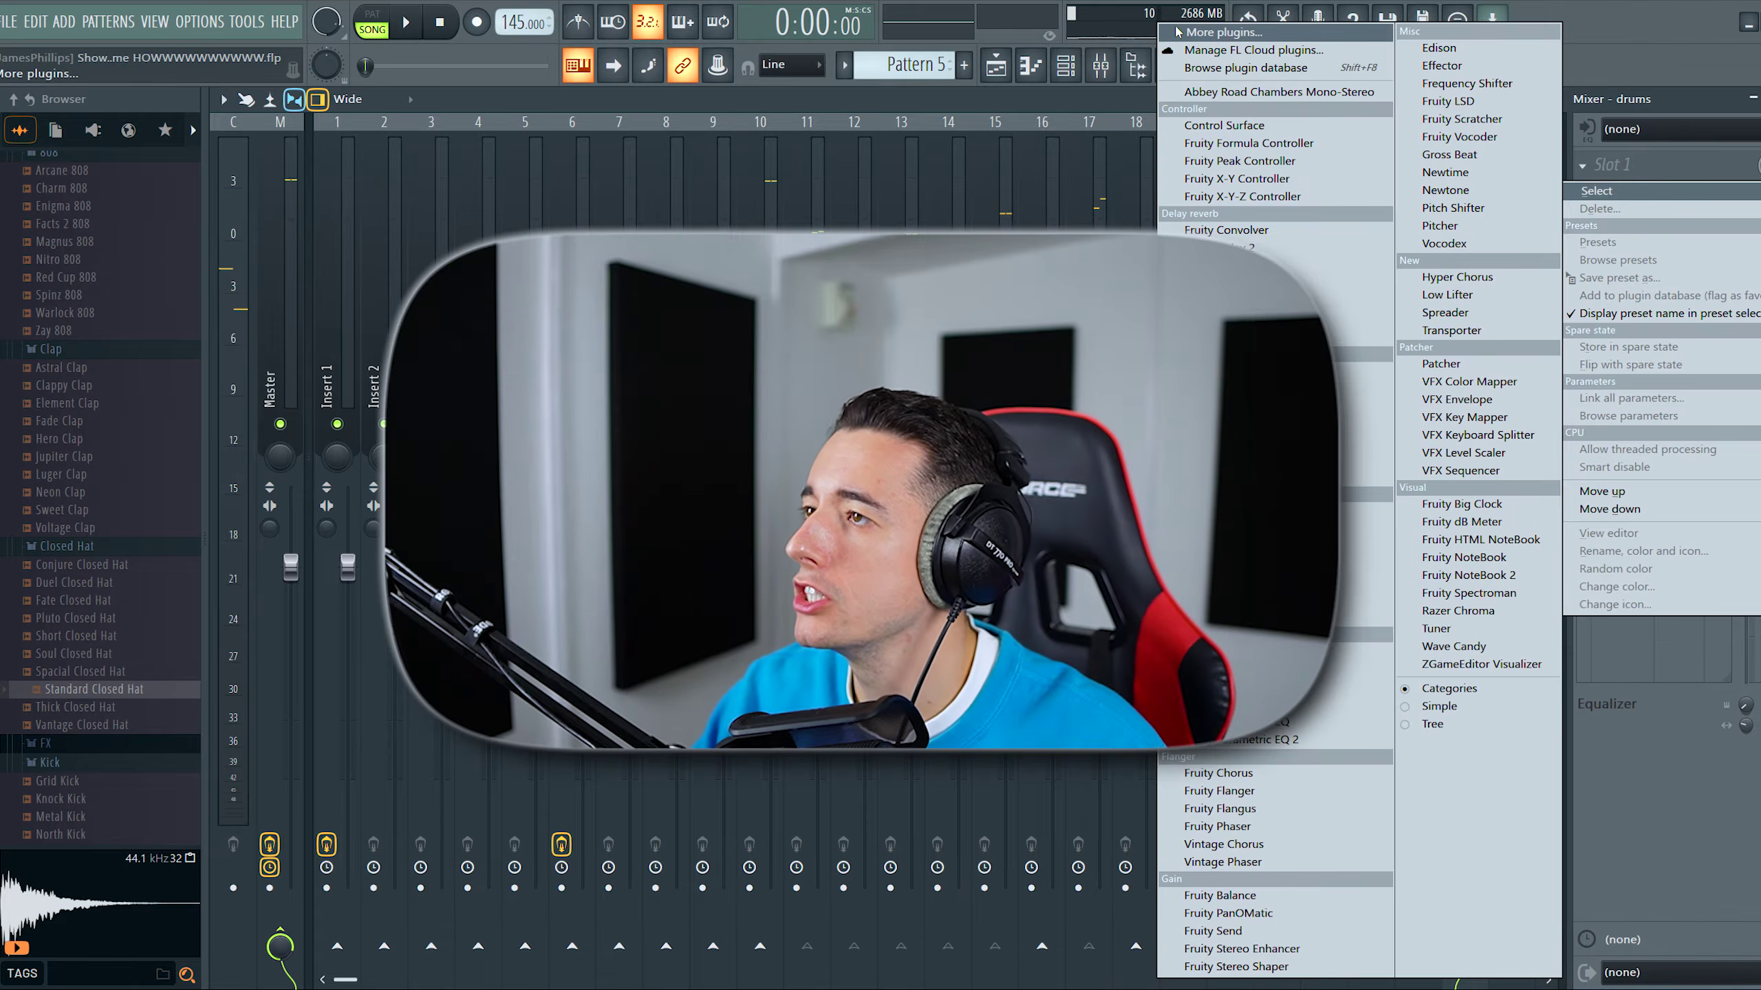
type("therm")
key("Return")
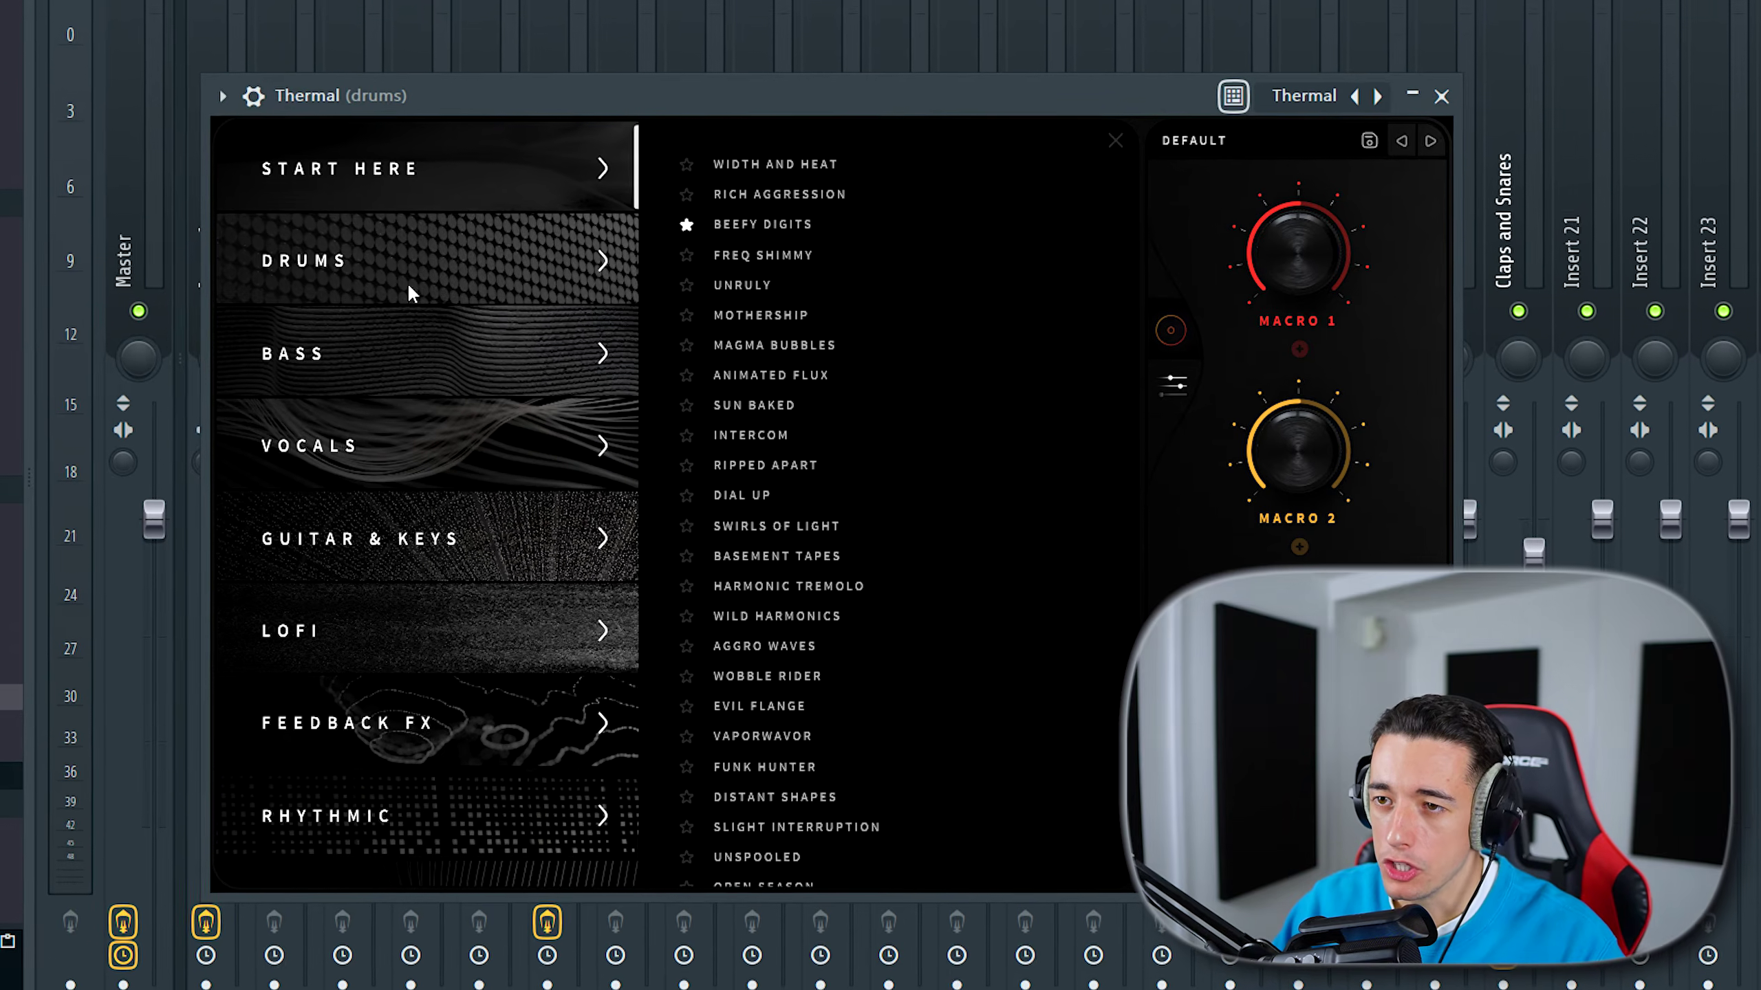
Step: Audition Thermal's Drums presets Edgy Reamp and Kick Saboteur, ending on Machine Tantrum
left_click(410, 284)
left_click(784, 493)
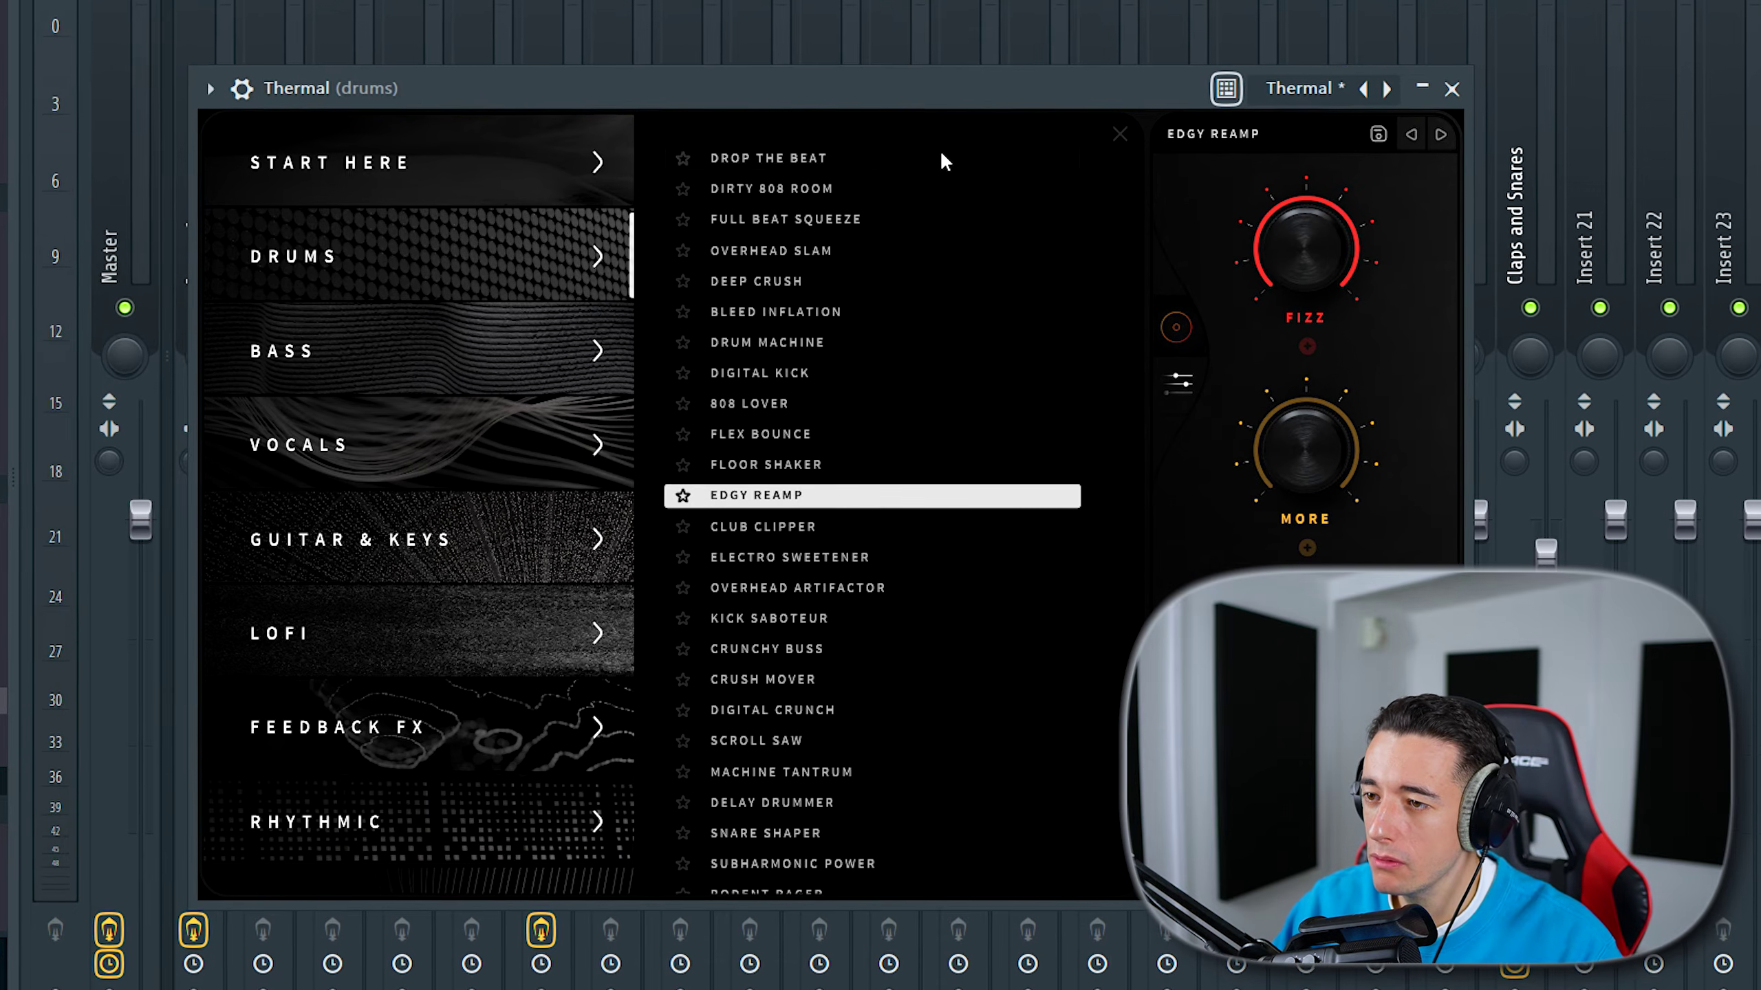
left_click(845, 617)
left_click(832, 778)
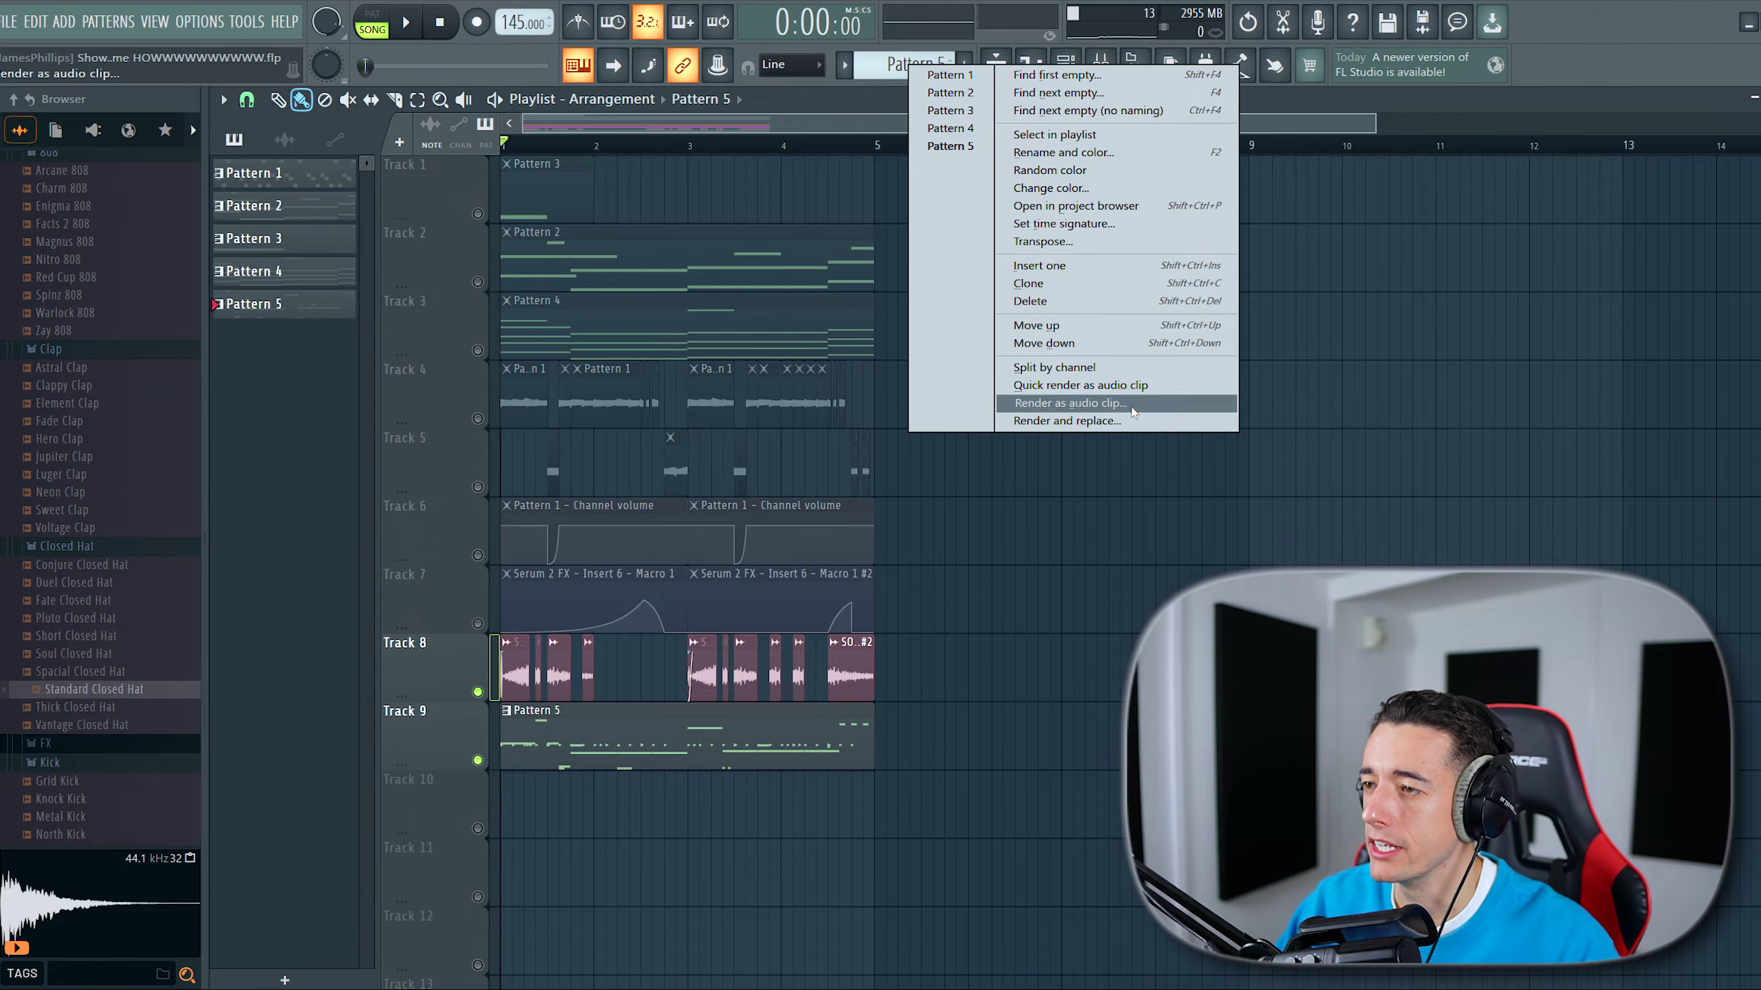
Step: Render Pattern 5 as an audio clip
left_click(1081, 403)
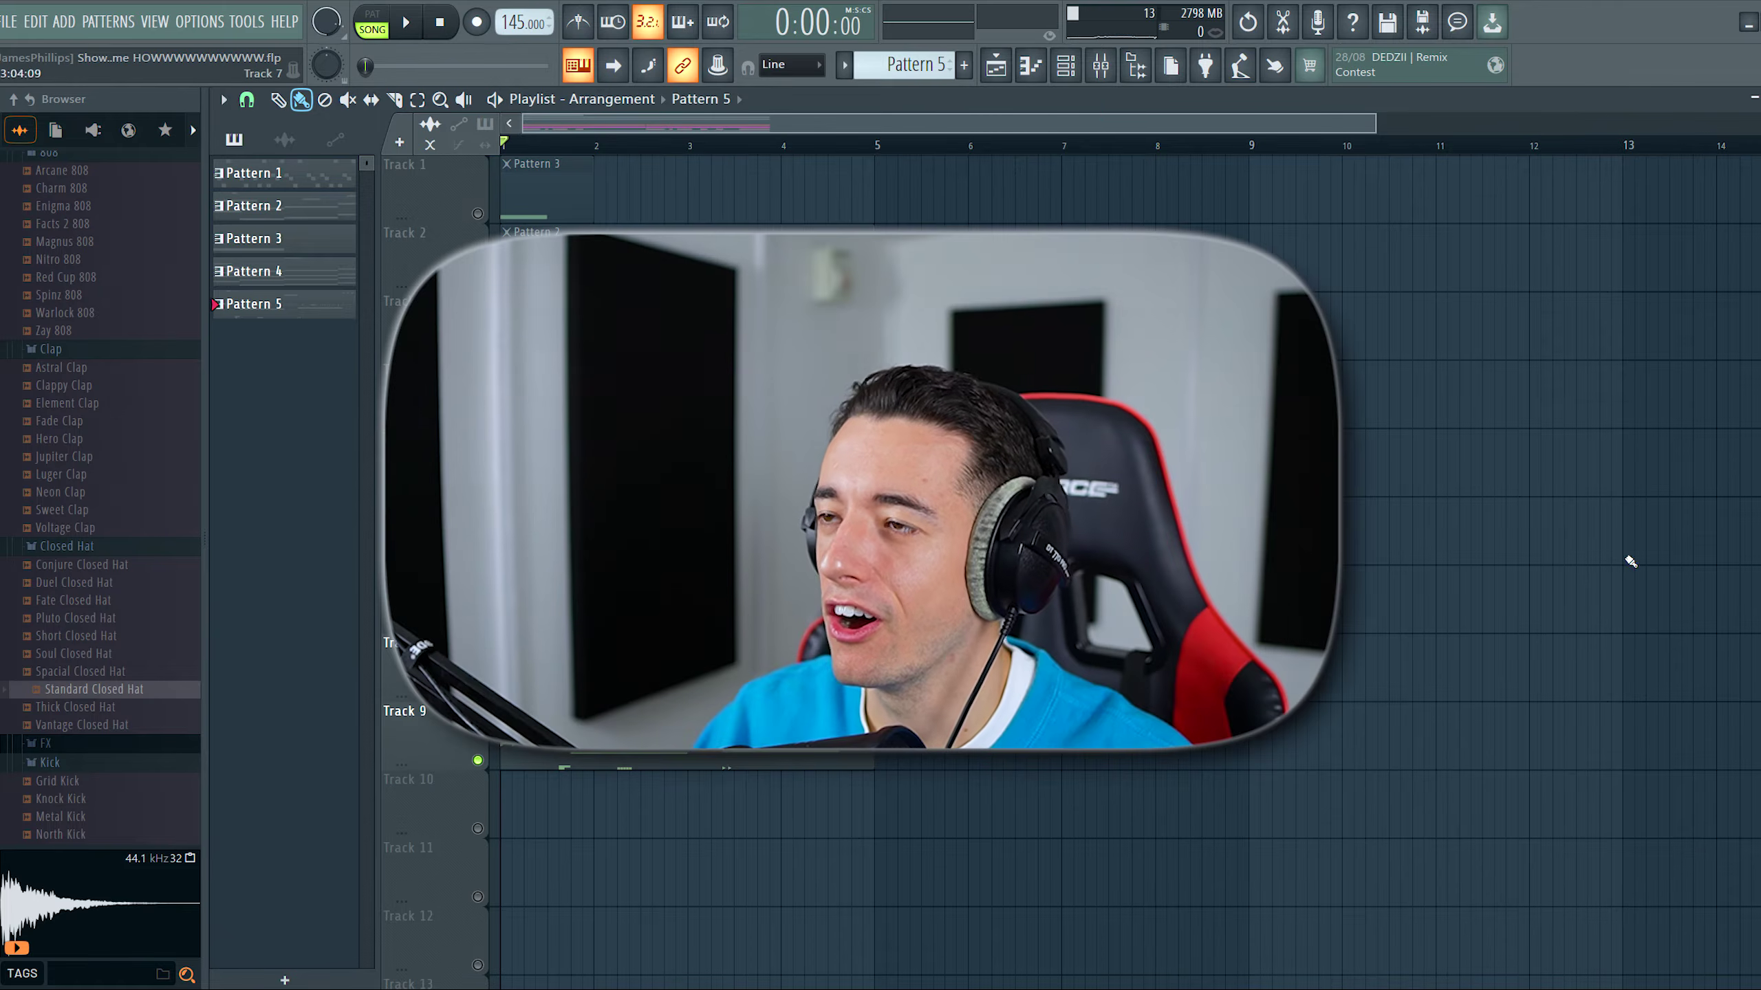
left_click(8, 21)
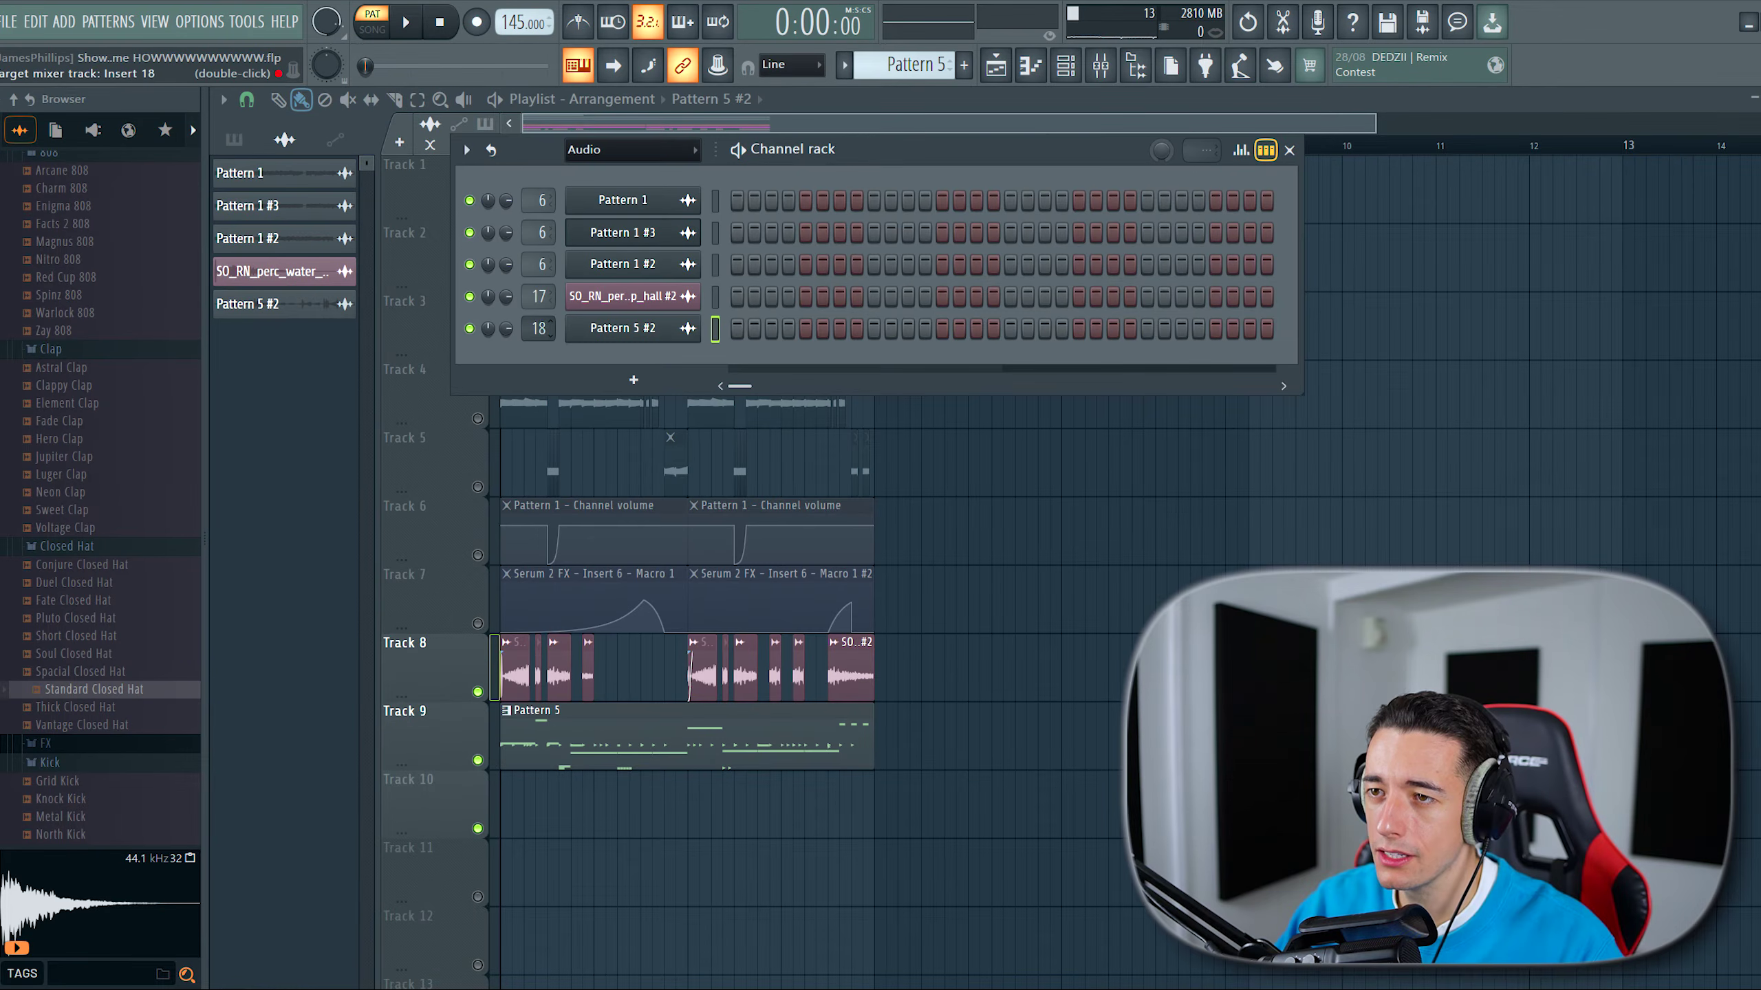
Step: Place the rendered Pattern 5 #2 clip on playlist Track 10 and chop it, with one segment down on Track 11
left_click(594, 334)
left_click_drag(648, 676, 680, 806)
left_click_drag(721, 817, 551, 824)
scroll(474, 850, "up", 5)
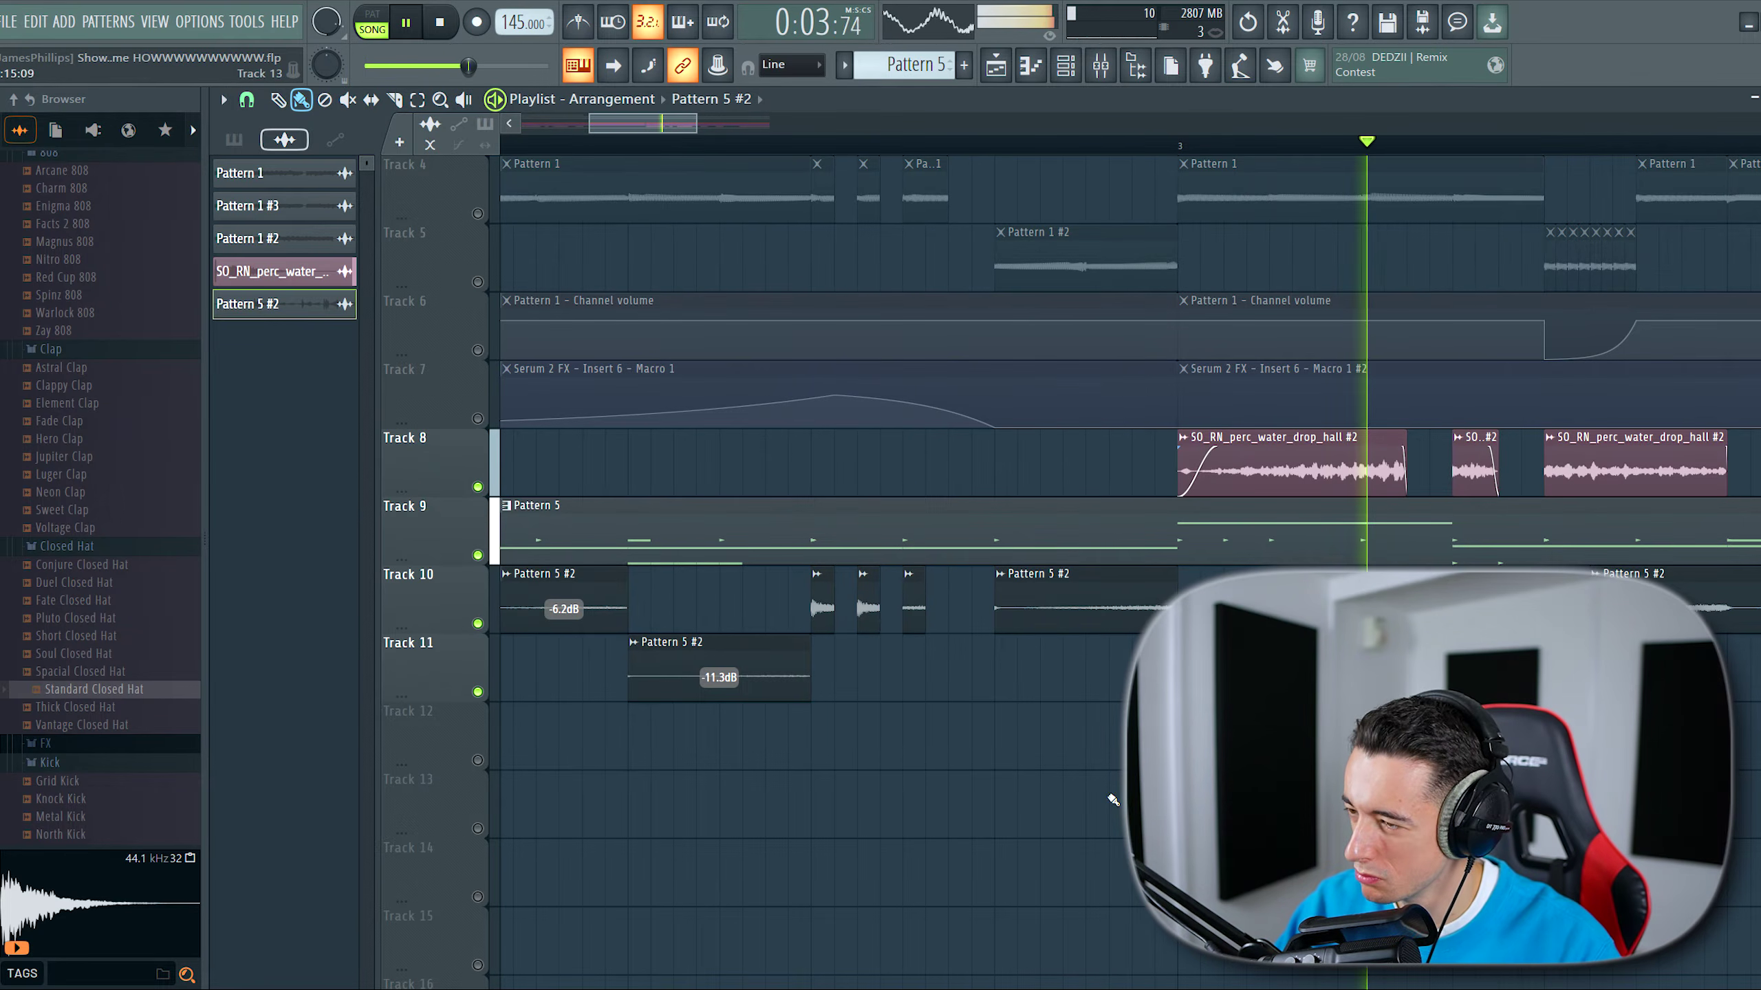
scroll(1113, 800, "down", 5)
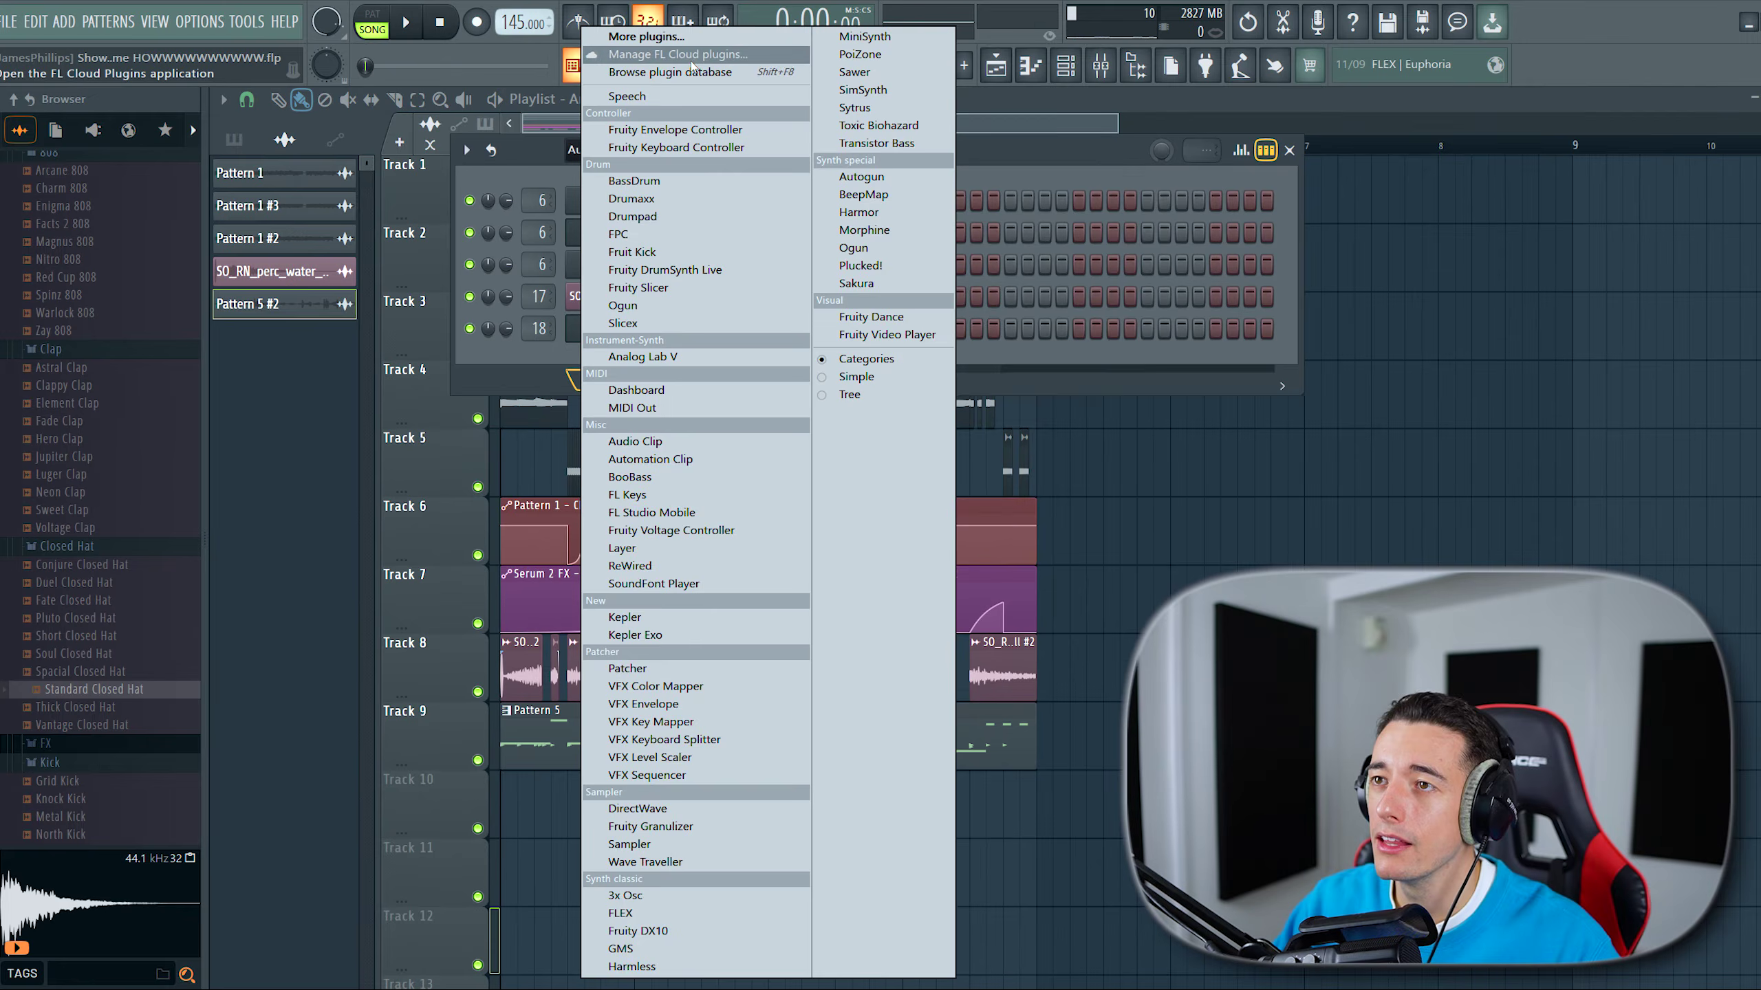
Step: Add another Omnisphere instrument and audition its JU06 patches in the Synth Mono category
left_click(694, 52)
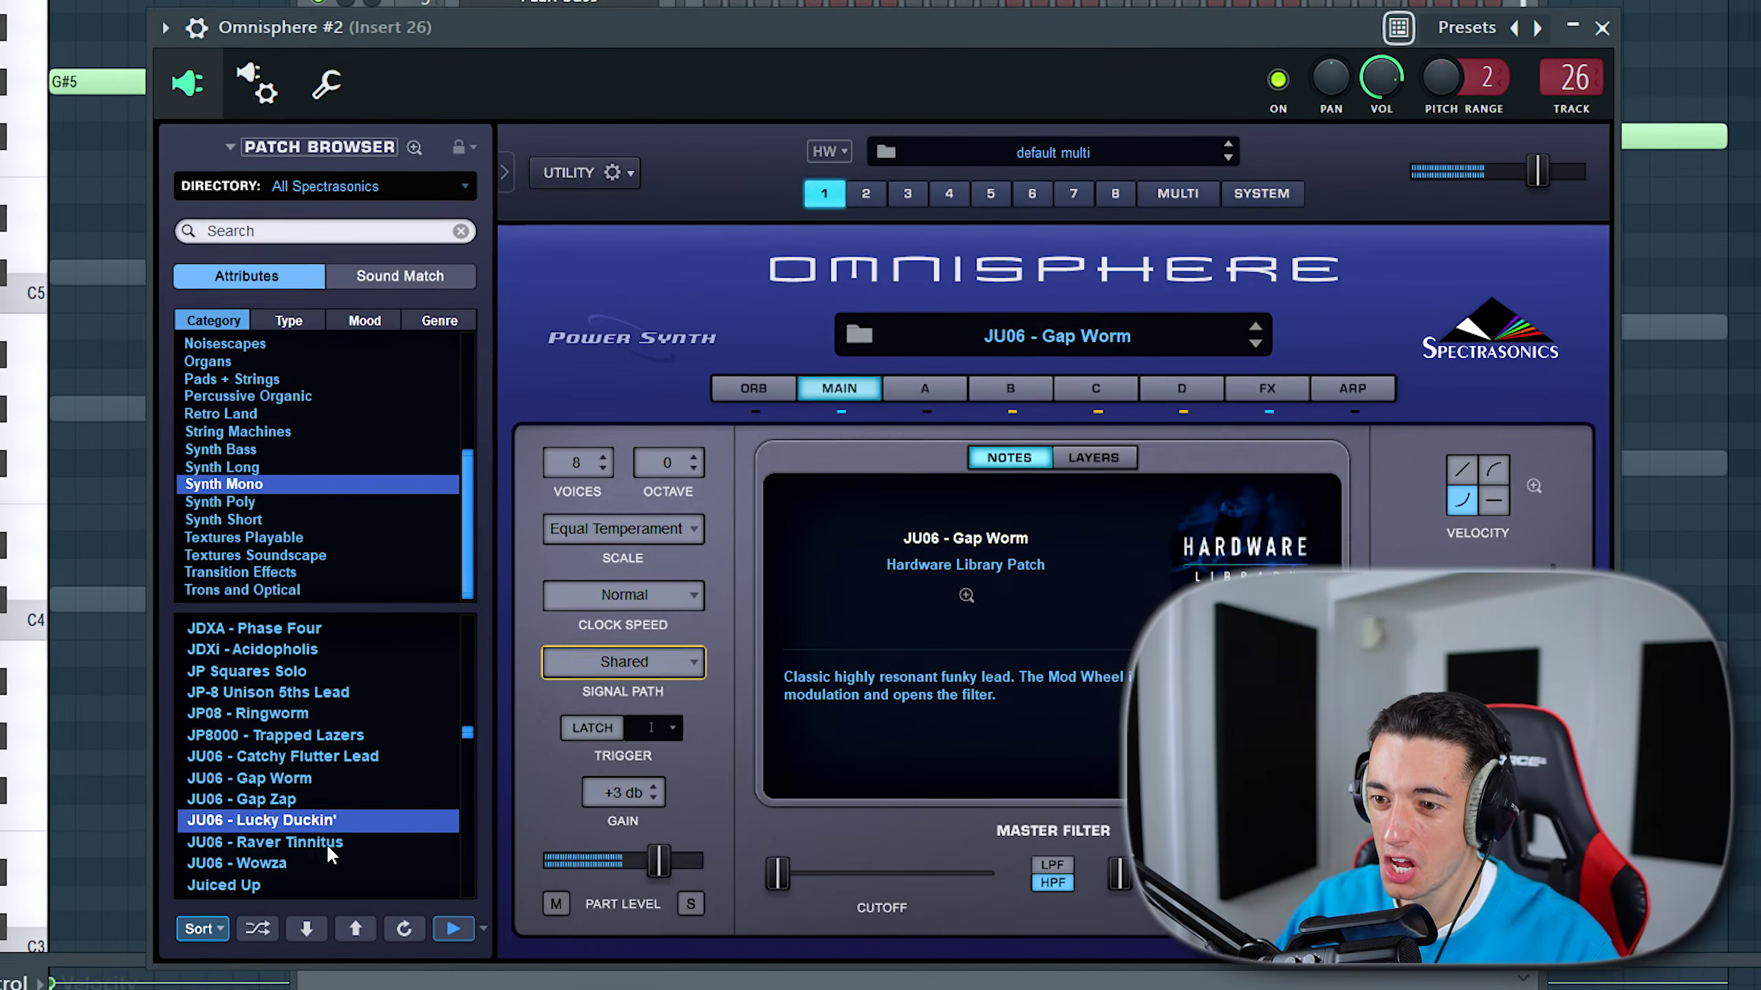
left_click(236, 790)
left_click(241, 811)
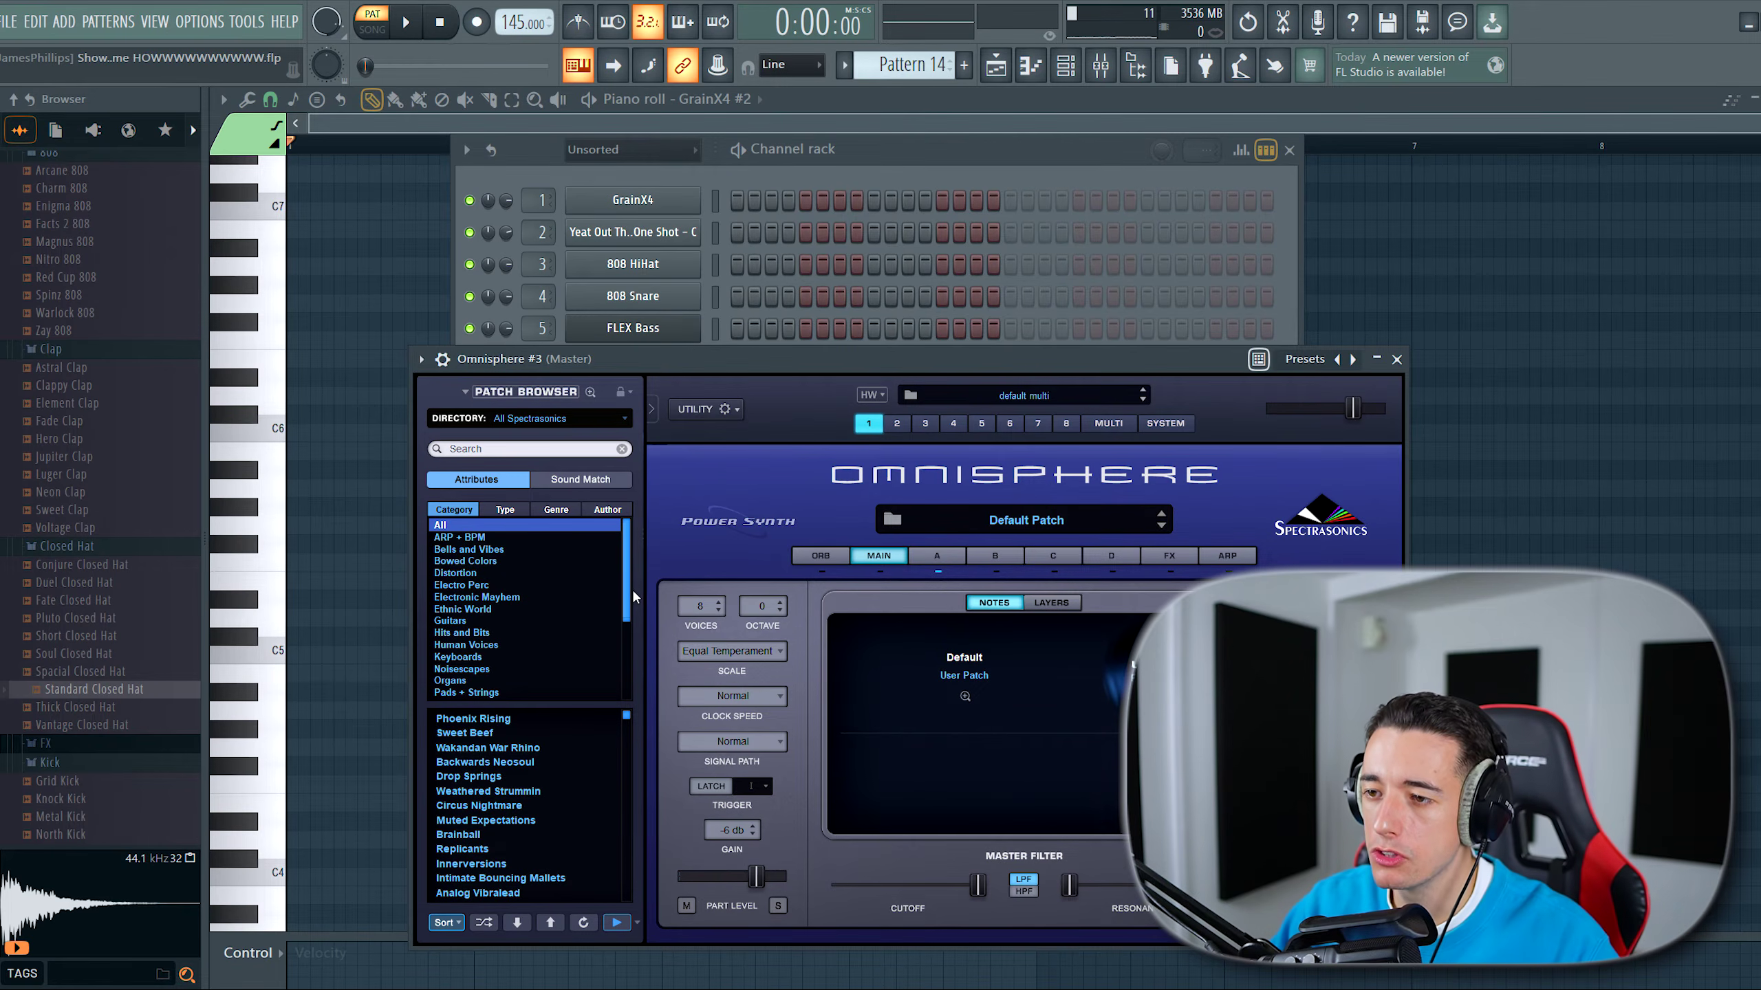
Step: Audition the ARP + BPM patches Machine Learning, Industrial Tensions and Inharmonic Madness in Omnisphere #3
left_click(479, 539)
left_click(501, 849)
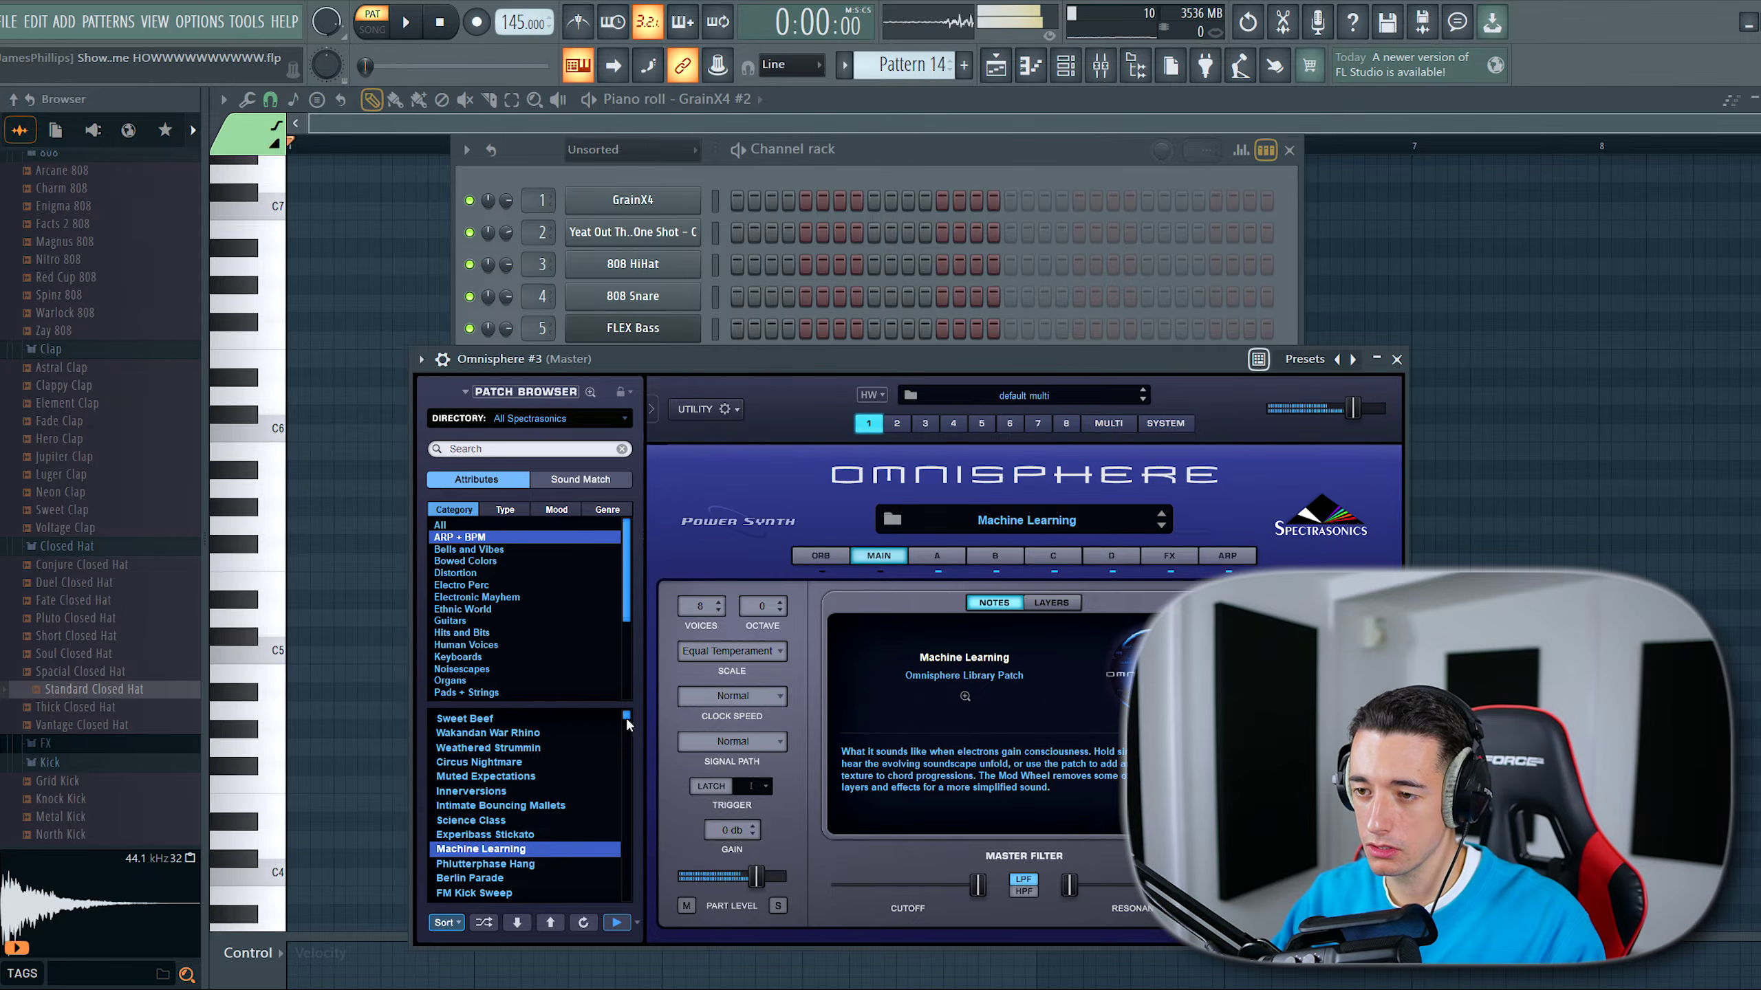
left_click_drag(627, 724, 627, 742)
left_click(546, 793)
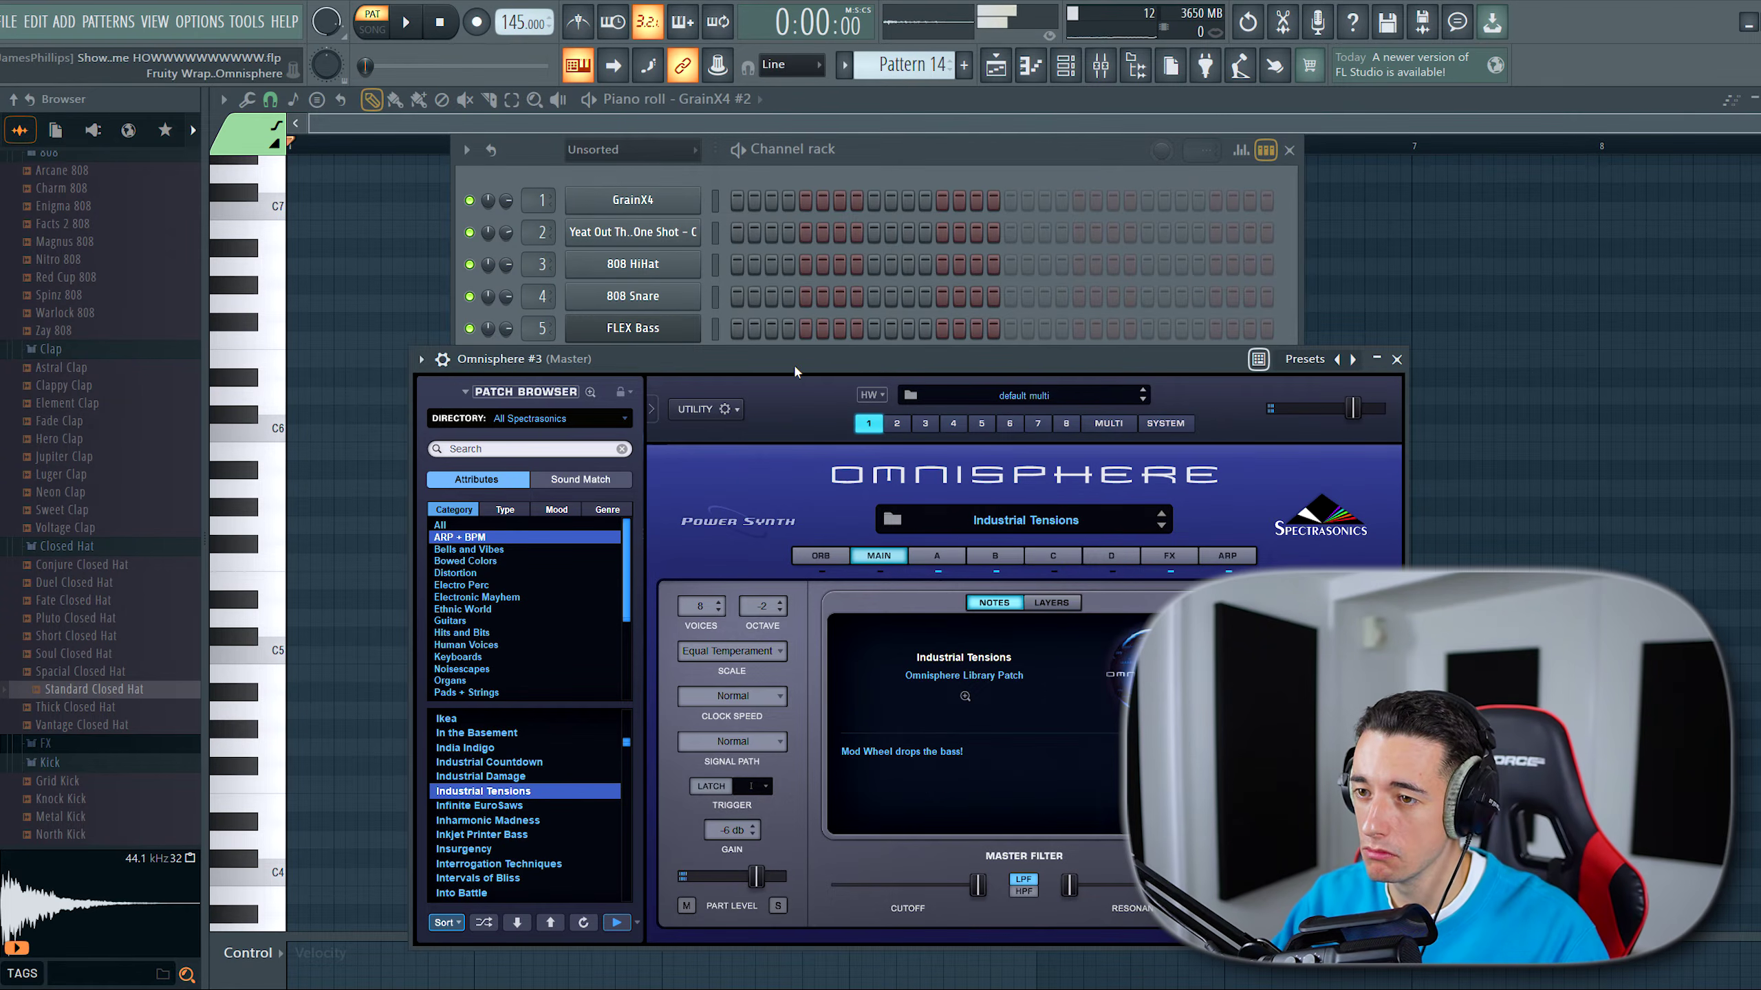
left_click(516, 823)
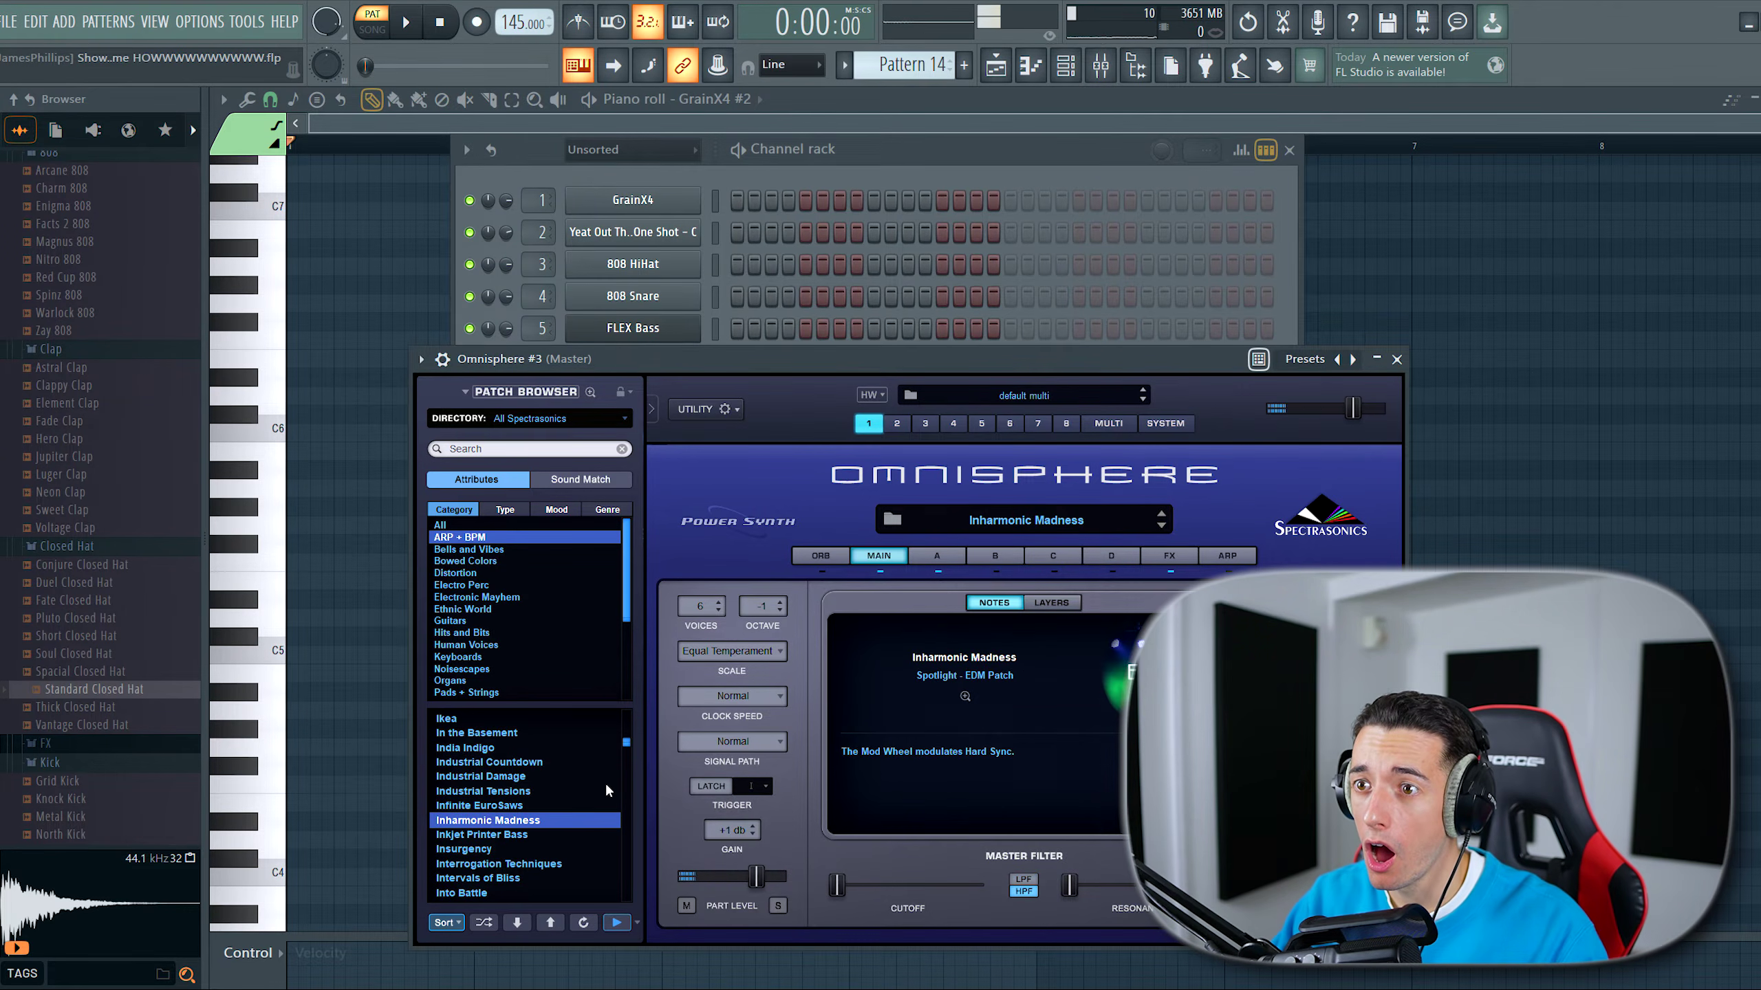
key("space")
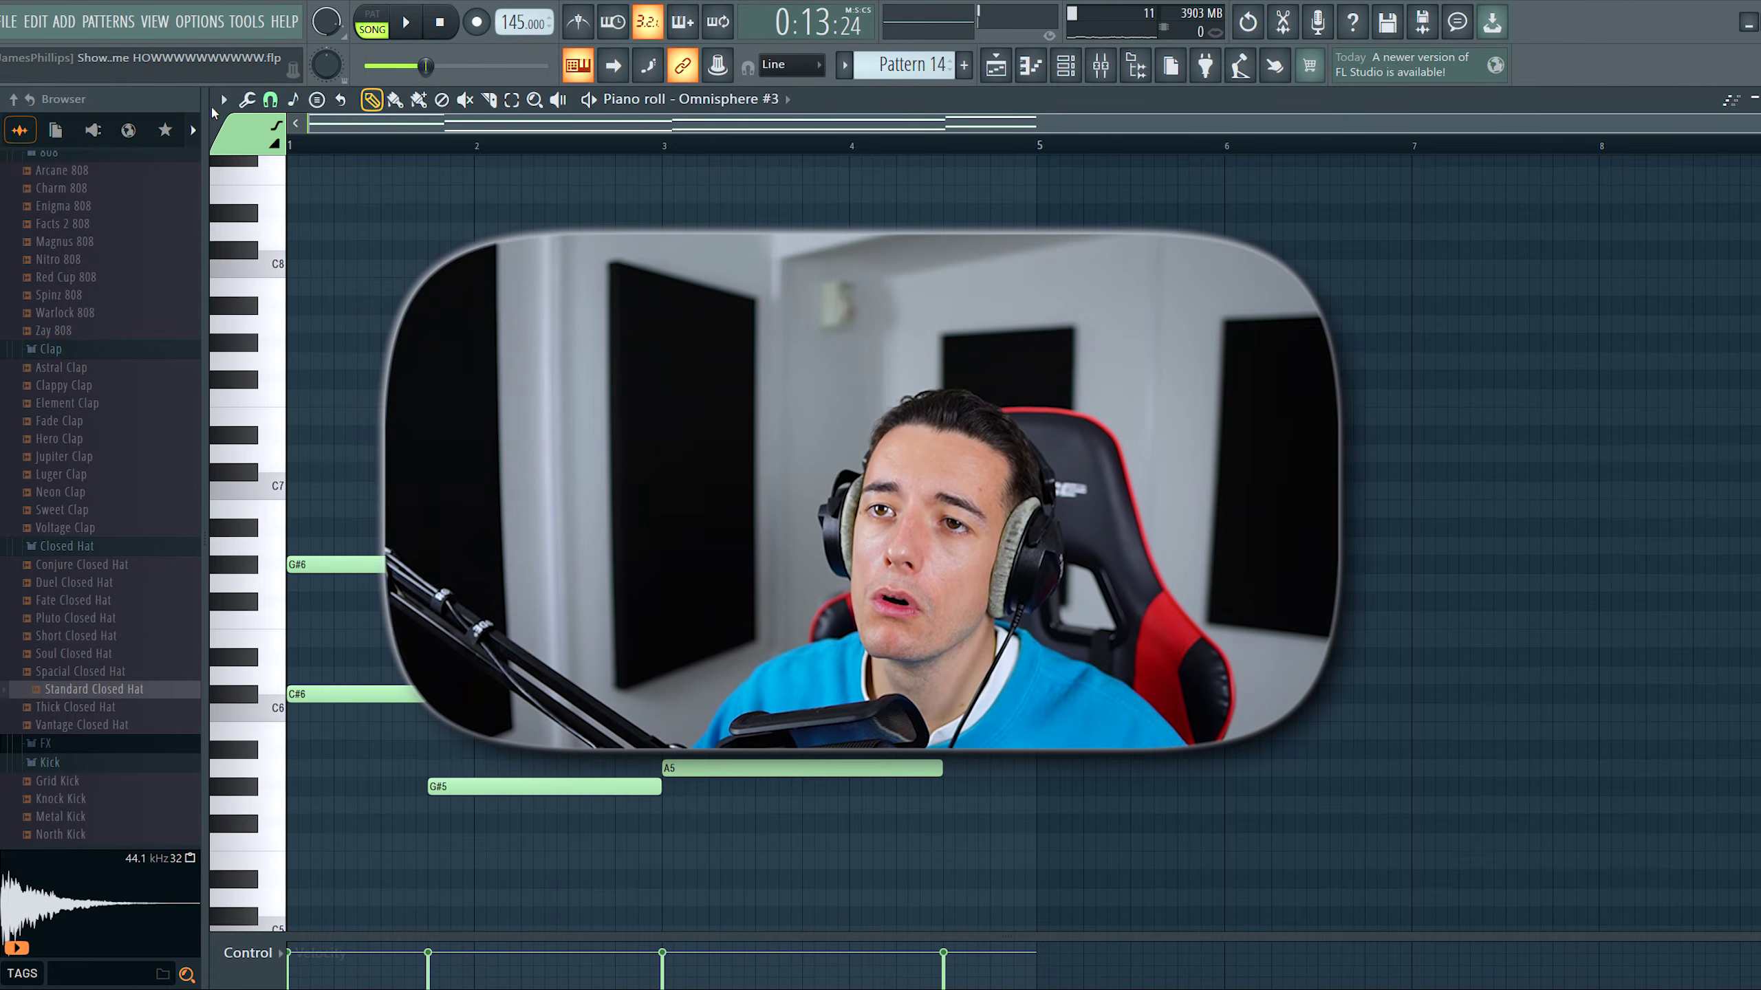
left_click(223, 99)
mouse_move(297, 194)
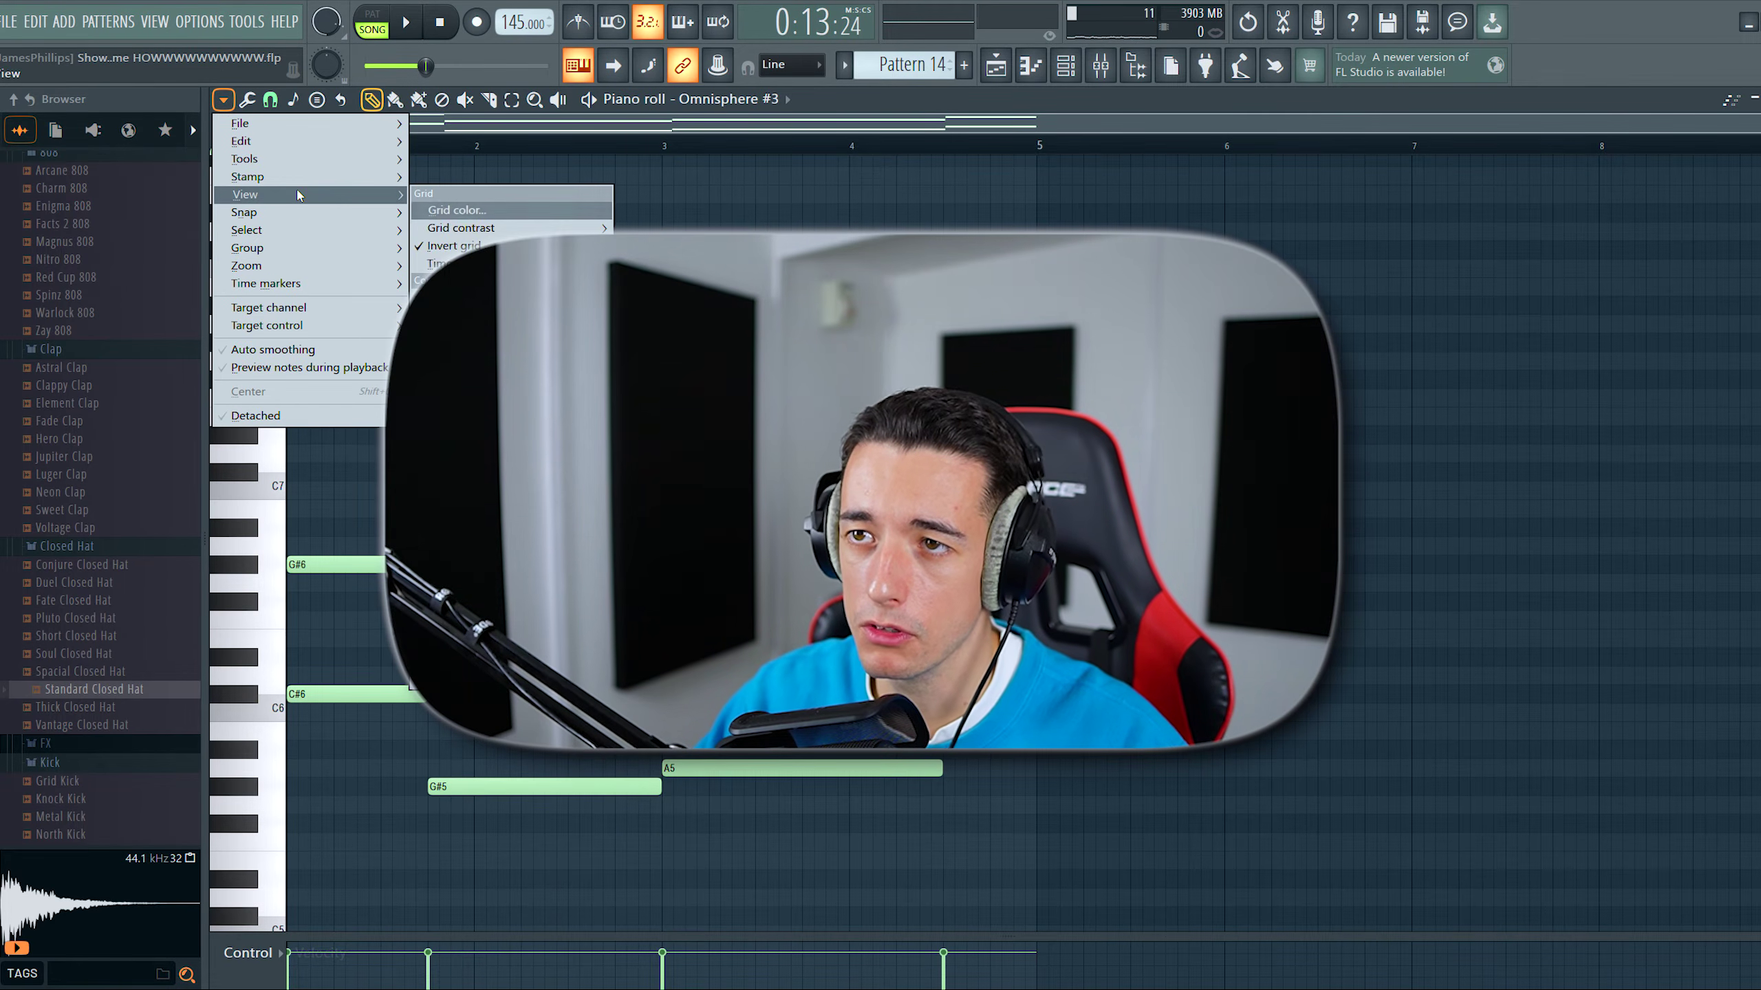
left_click(247, 99)
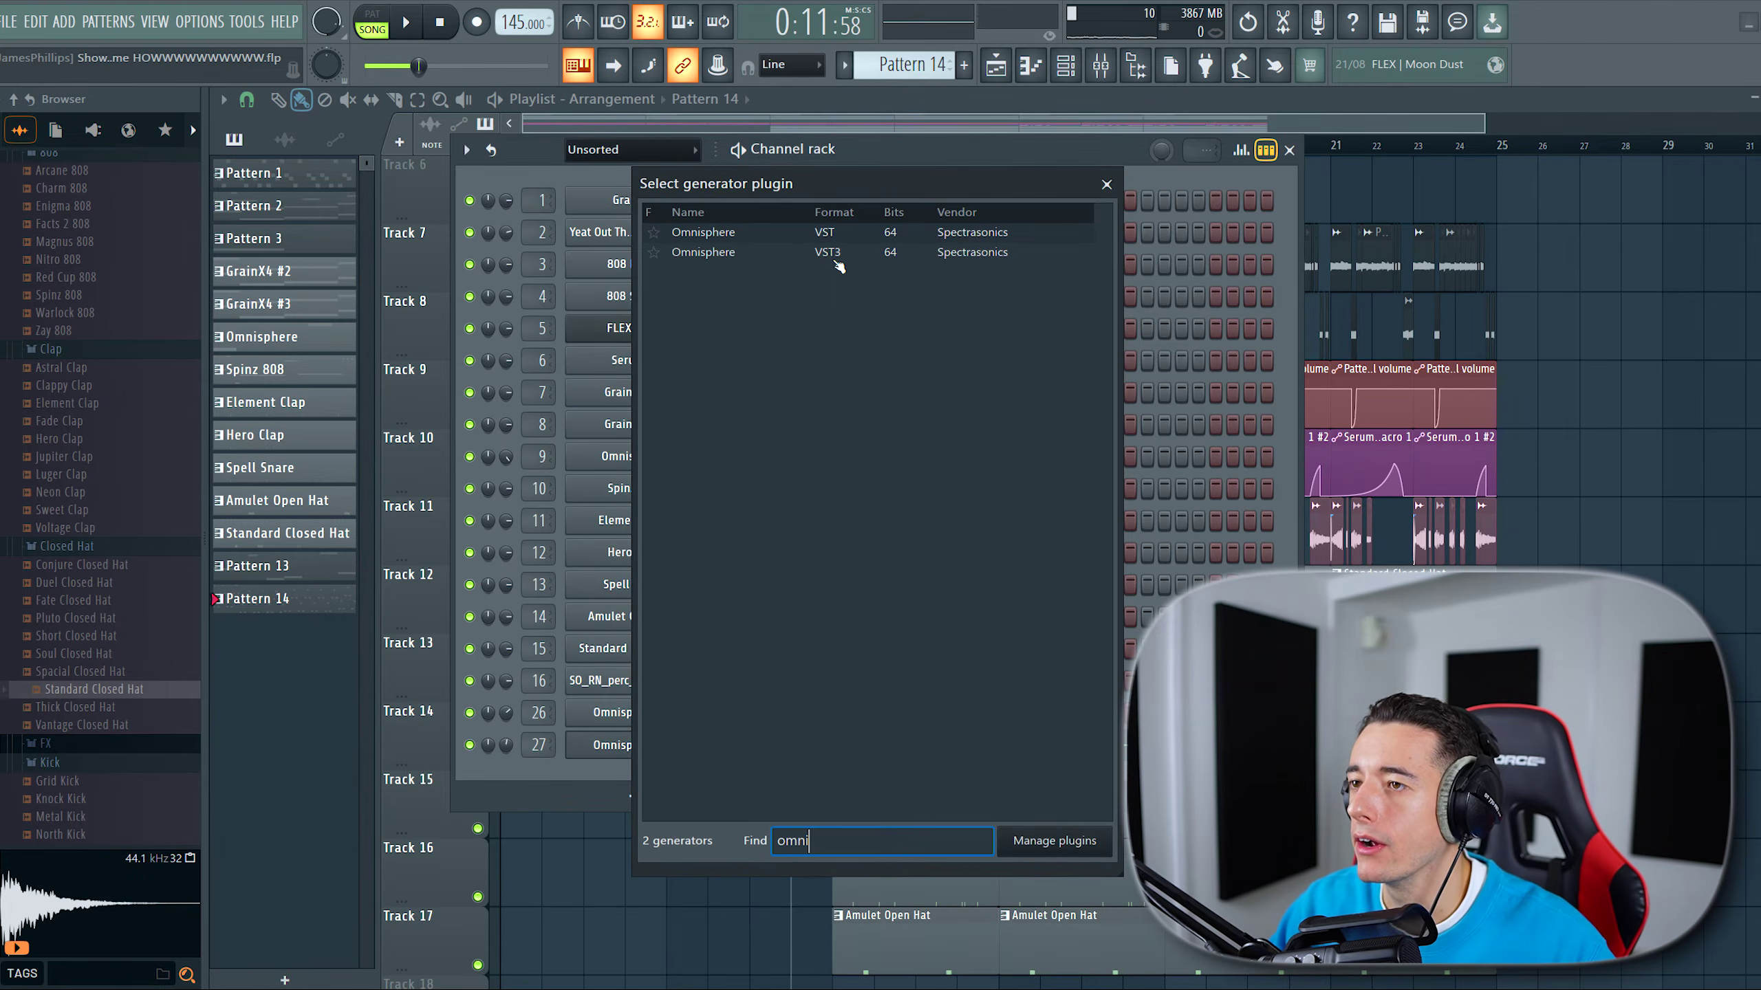
Step: Add a further Omnisphere VST3 instance and choose the Boys Choir Ees - f patch from the Human Voices category
double_click(838, 263)
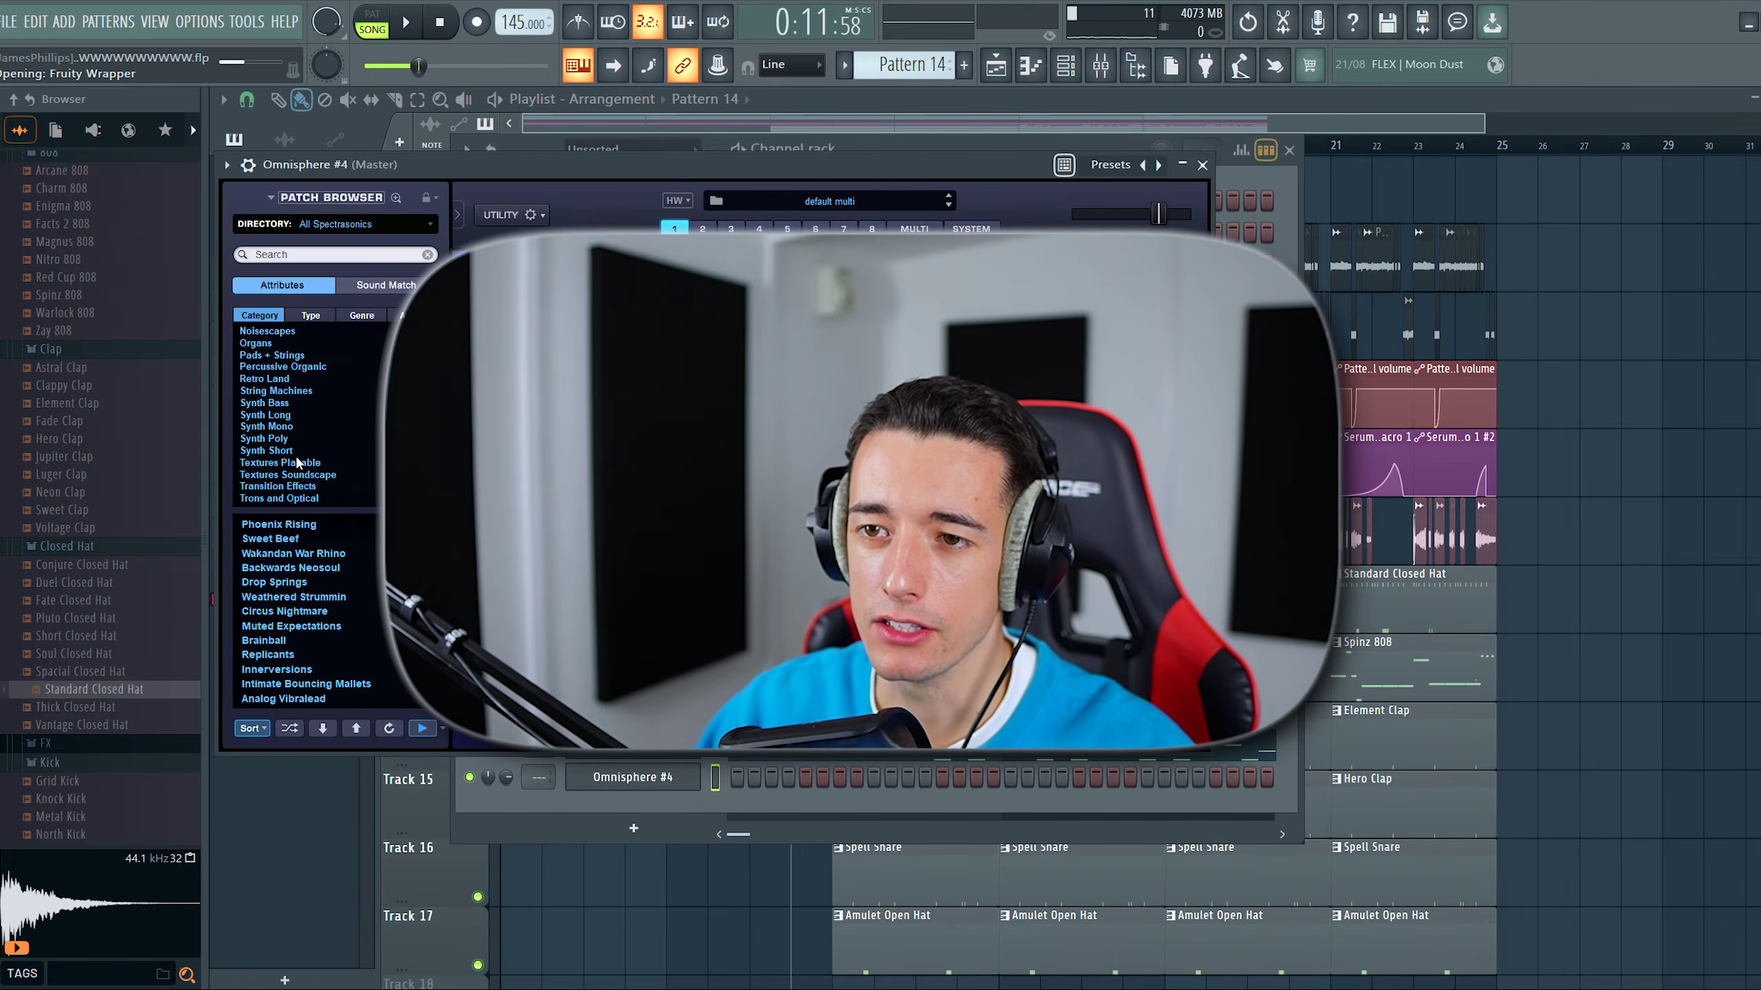
scroll(291, 416, "up", 2)
left_click(284, 379)
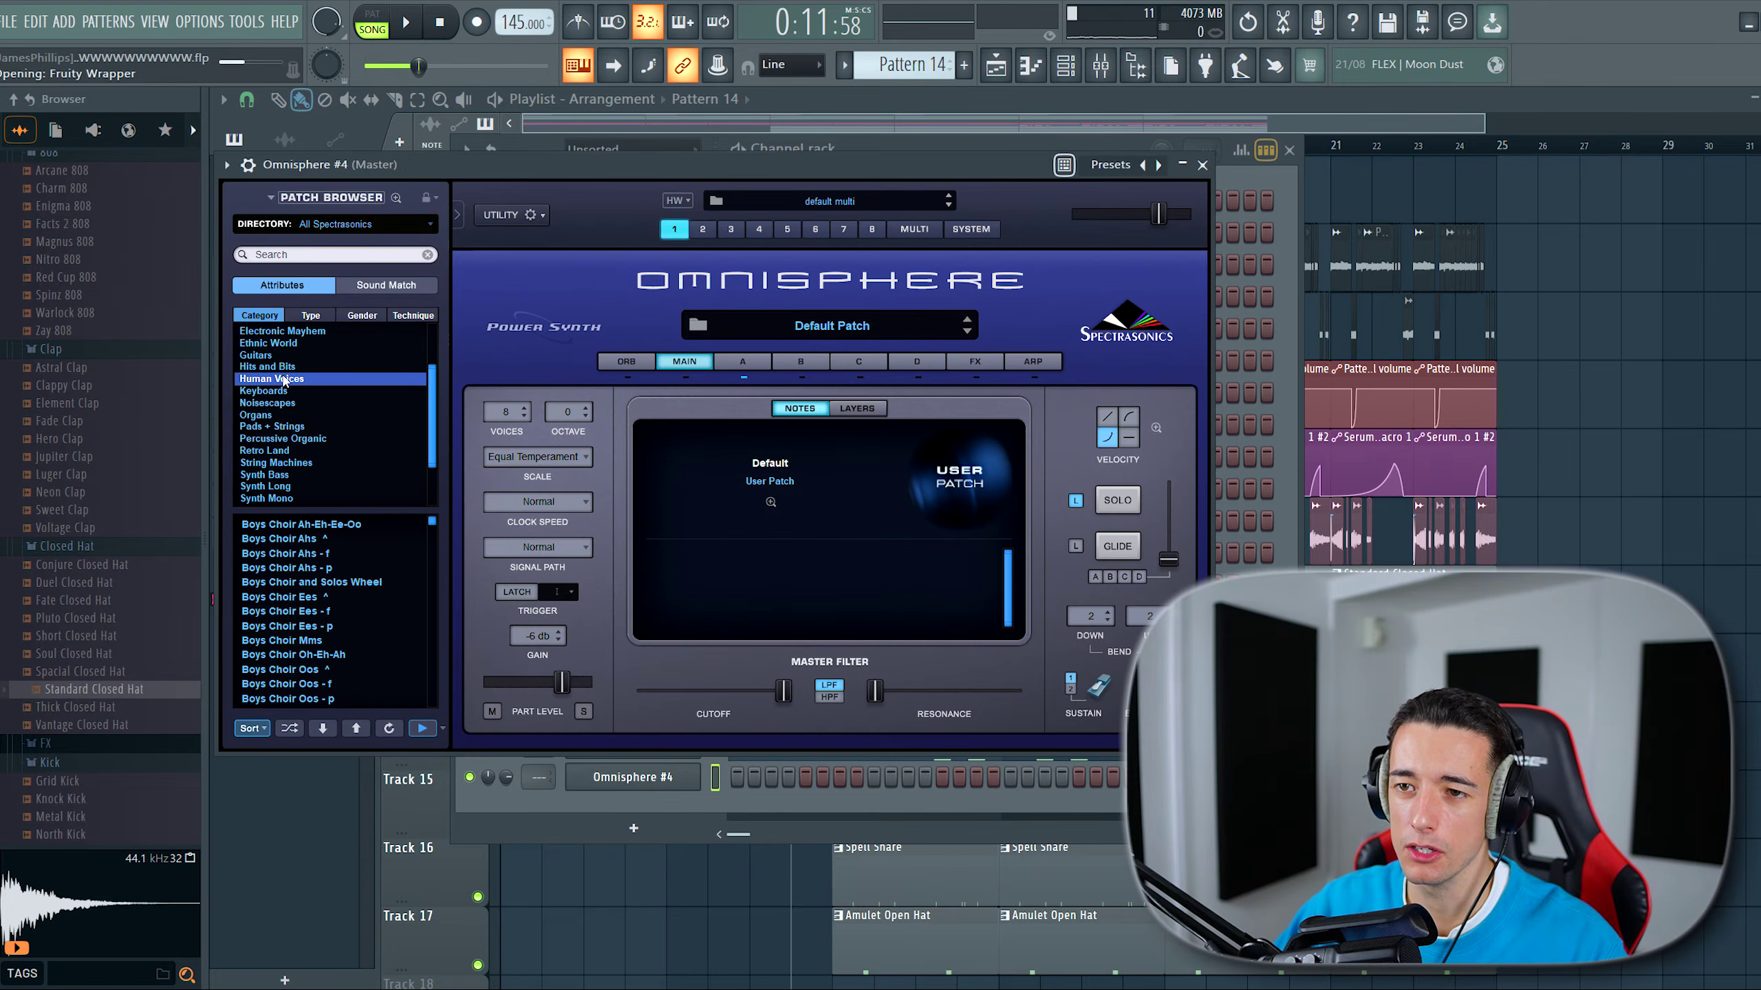
left_click(366, 612)
left_click(1203, 165)
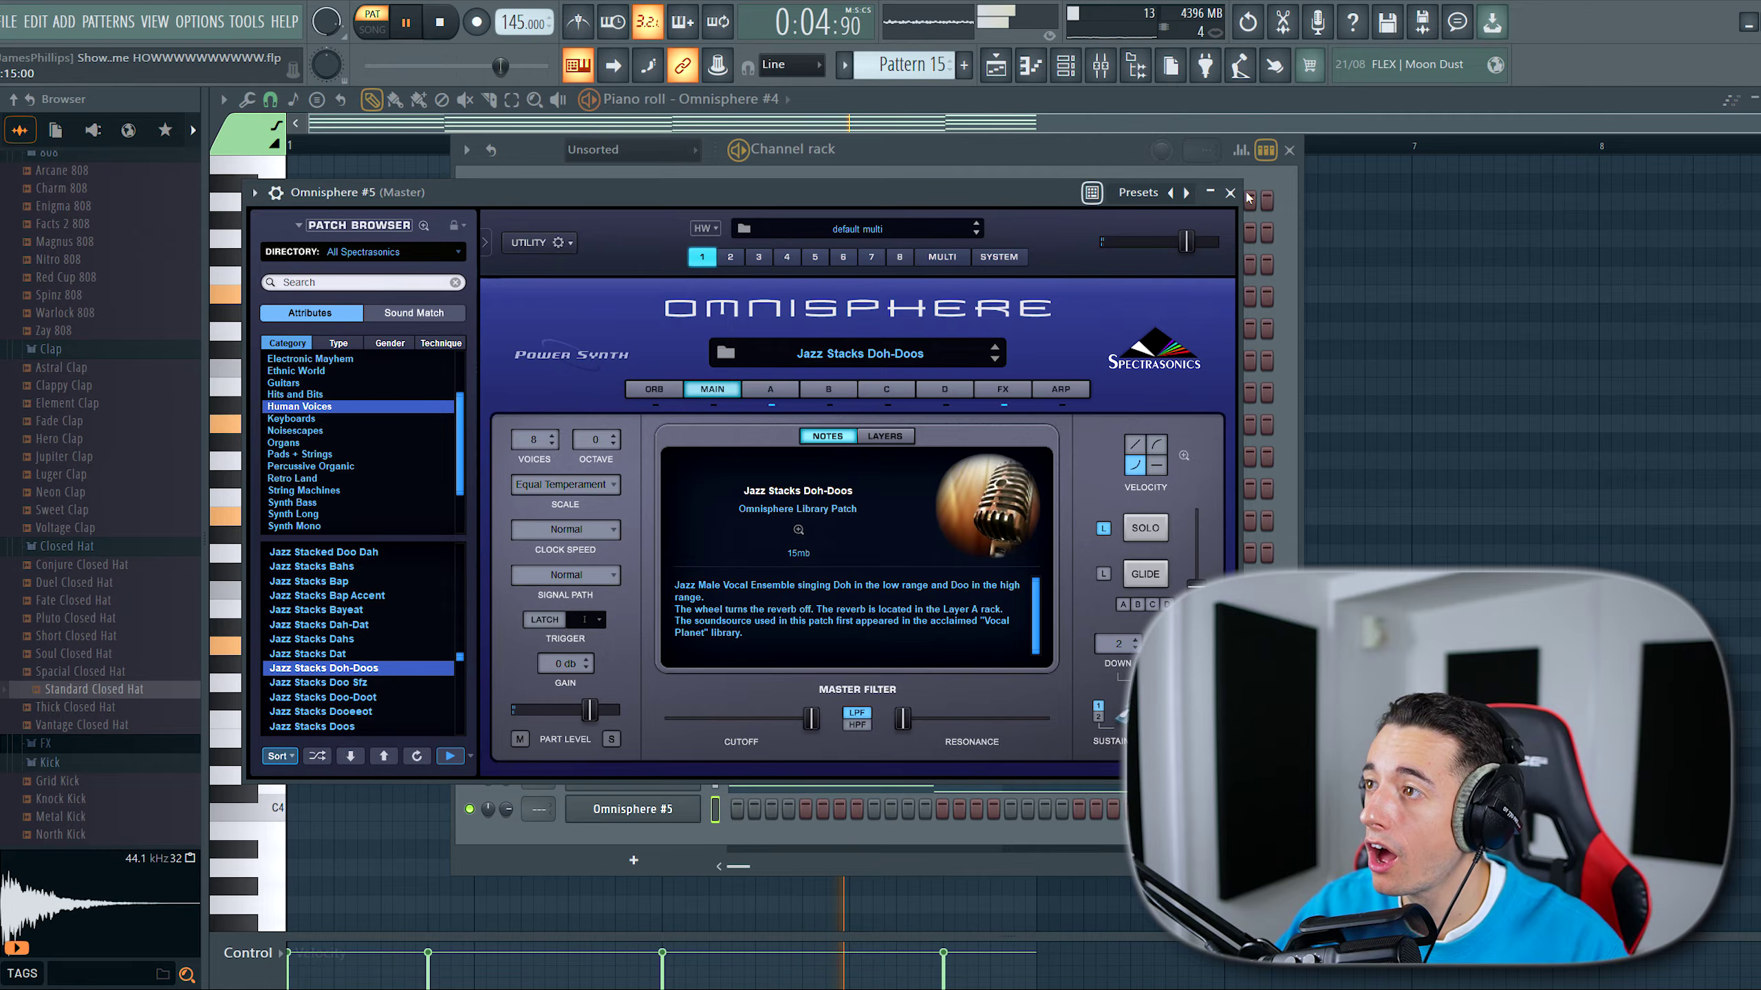
Step: Keep Jazz Stacks Doh-Doos in Omnisphere #5 and give it the Pattern 15 chord notes one octave lower
left_click(1231, 193)
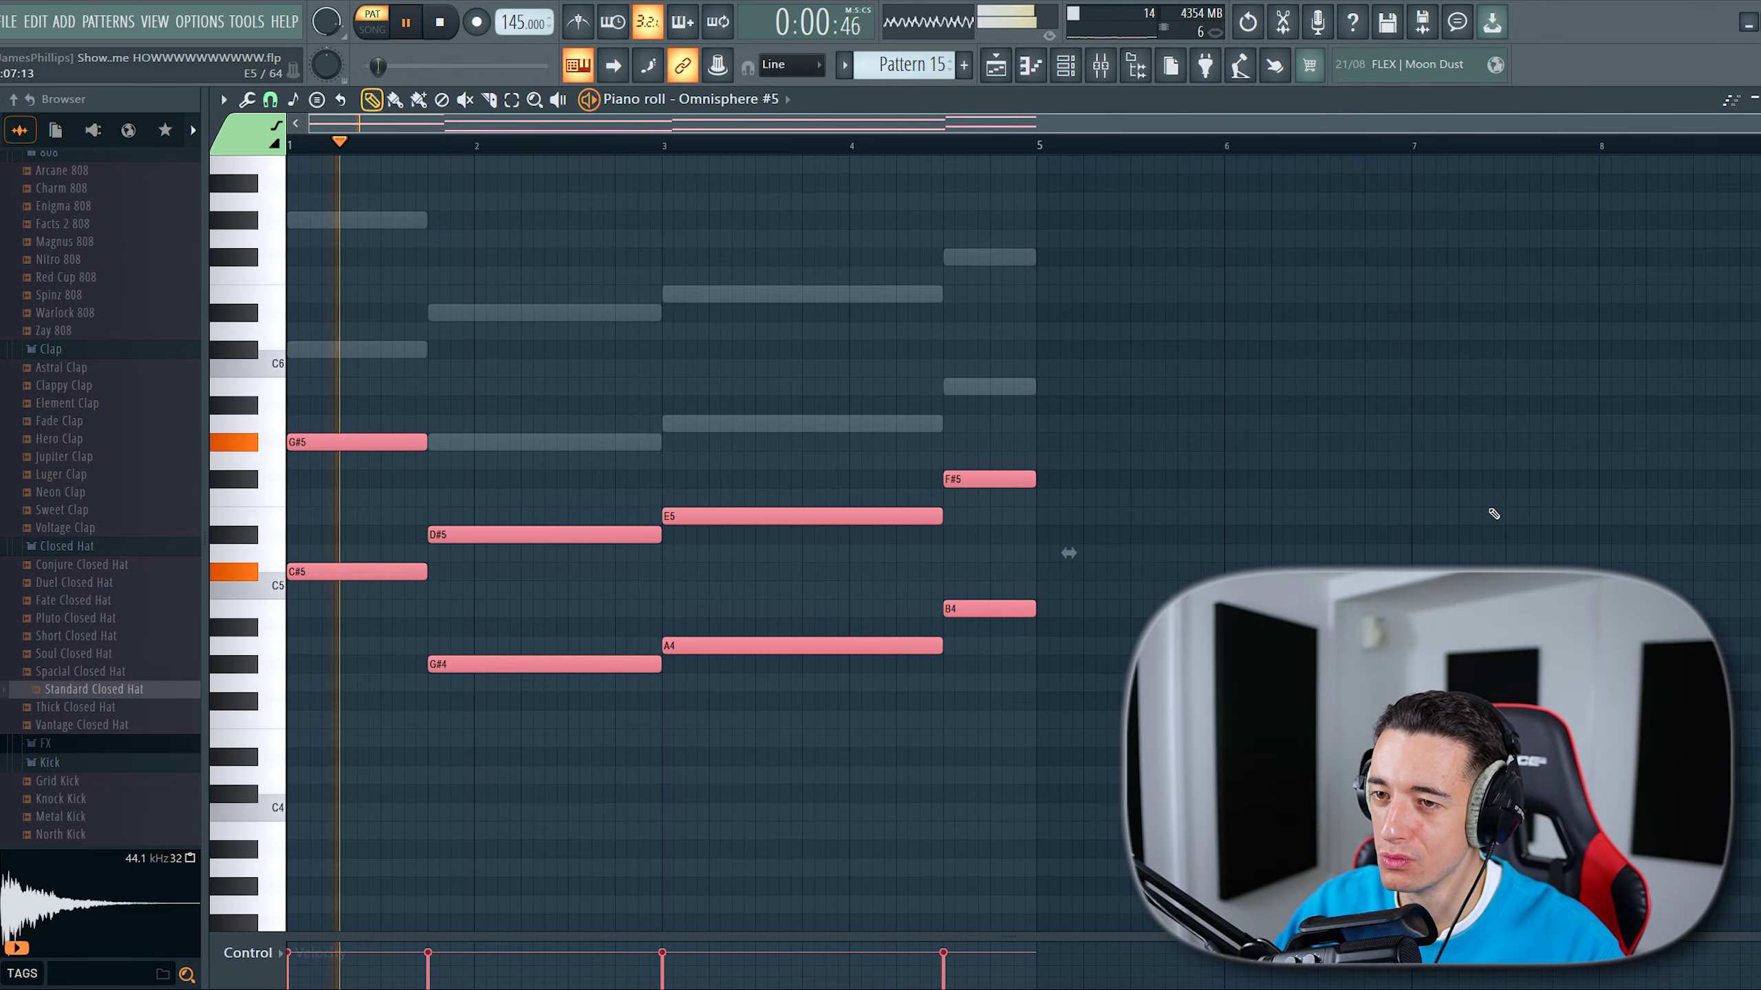
left_click(1066, 66)
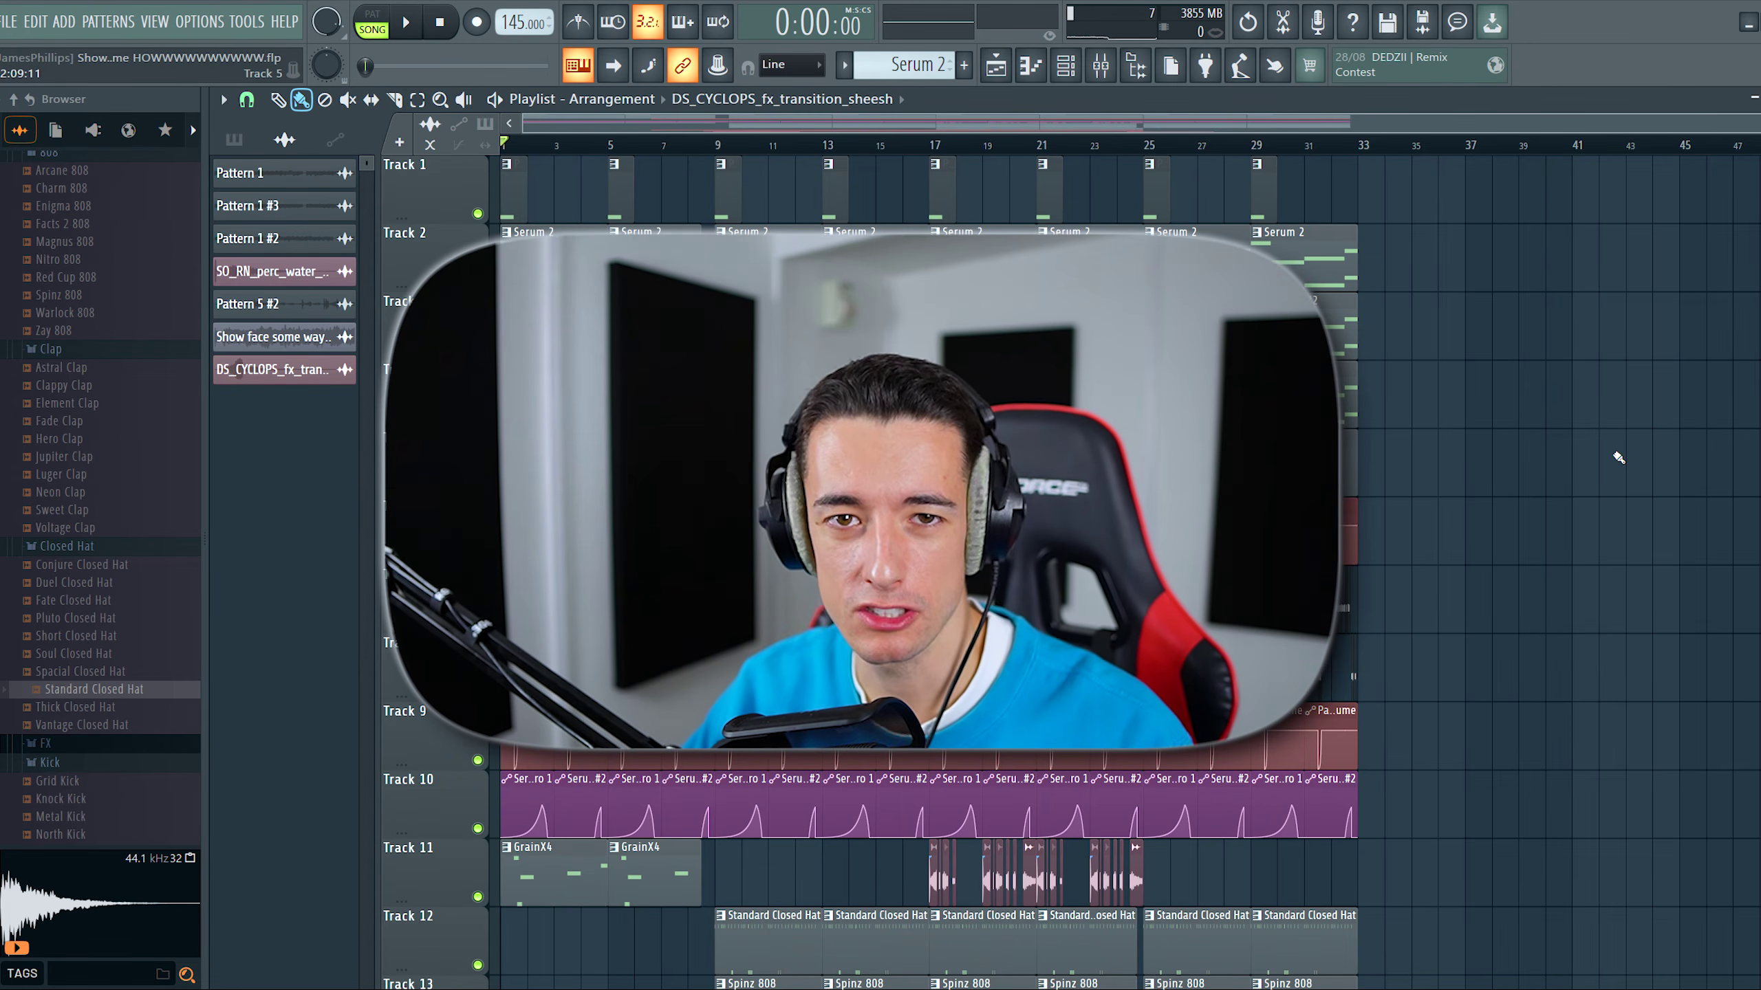
Step: Export the finished arrangement as a Wave file and start the render
scroll(1424, 762, "down", 3)
scroll(1425, 762, "up", 3)
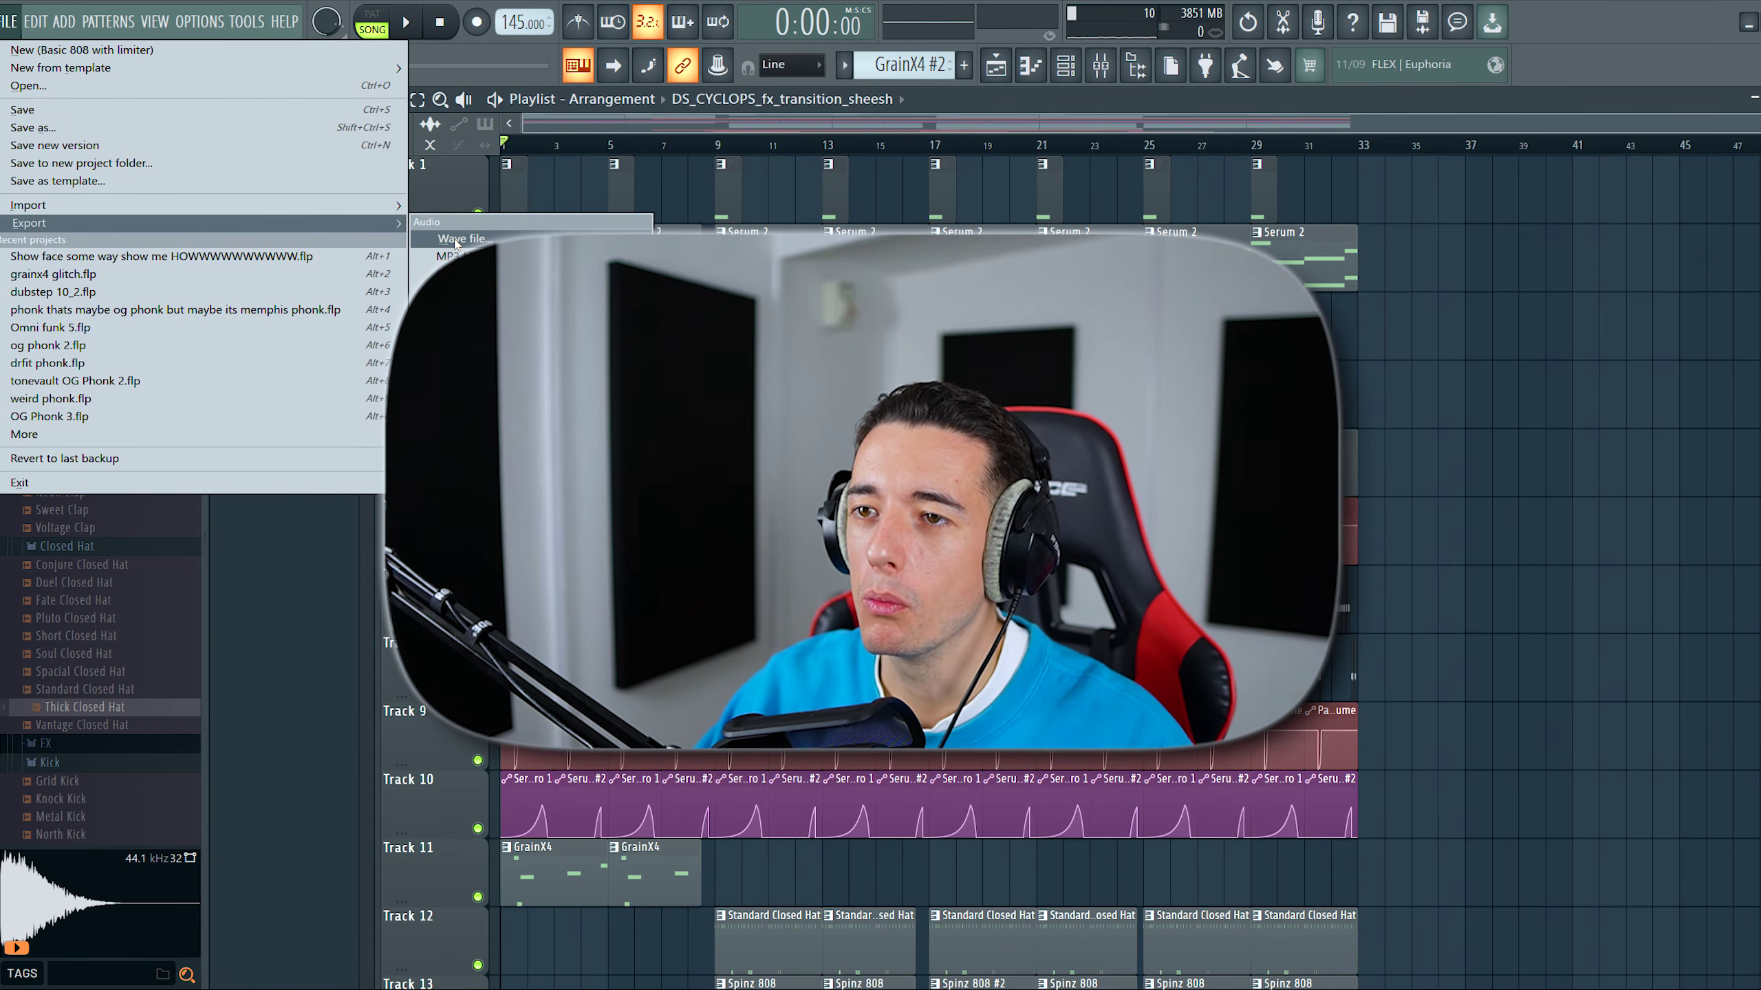
left_click(455, 239)
key("Return")
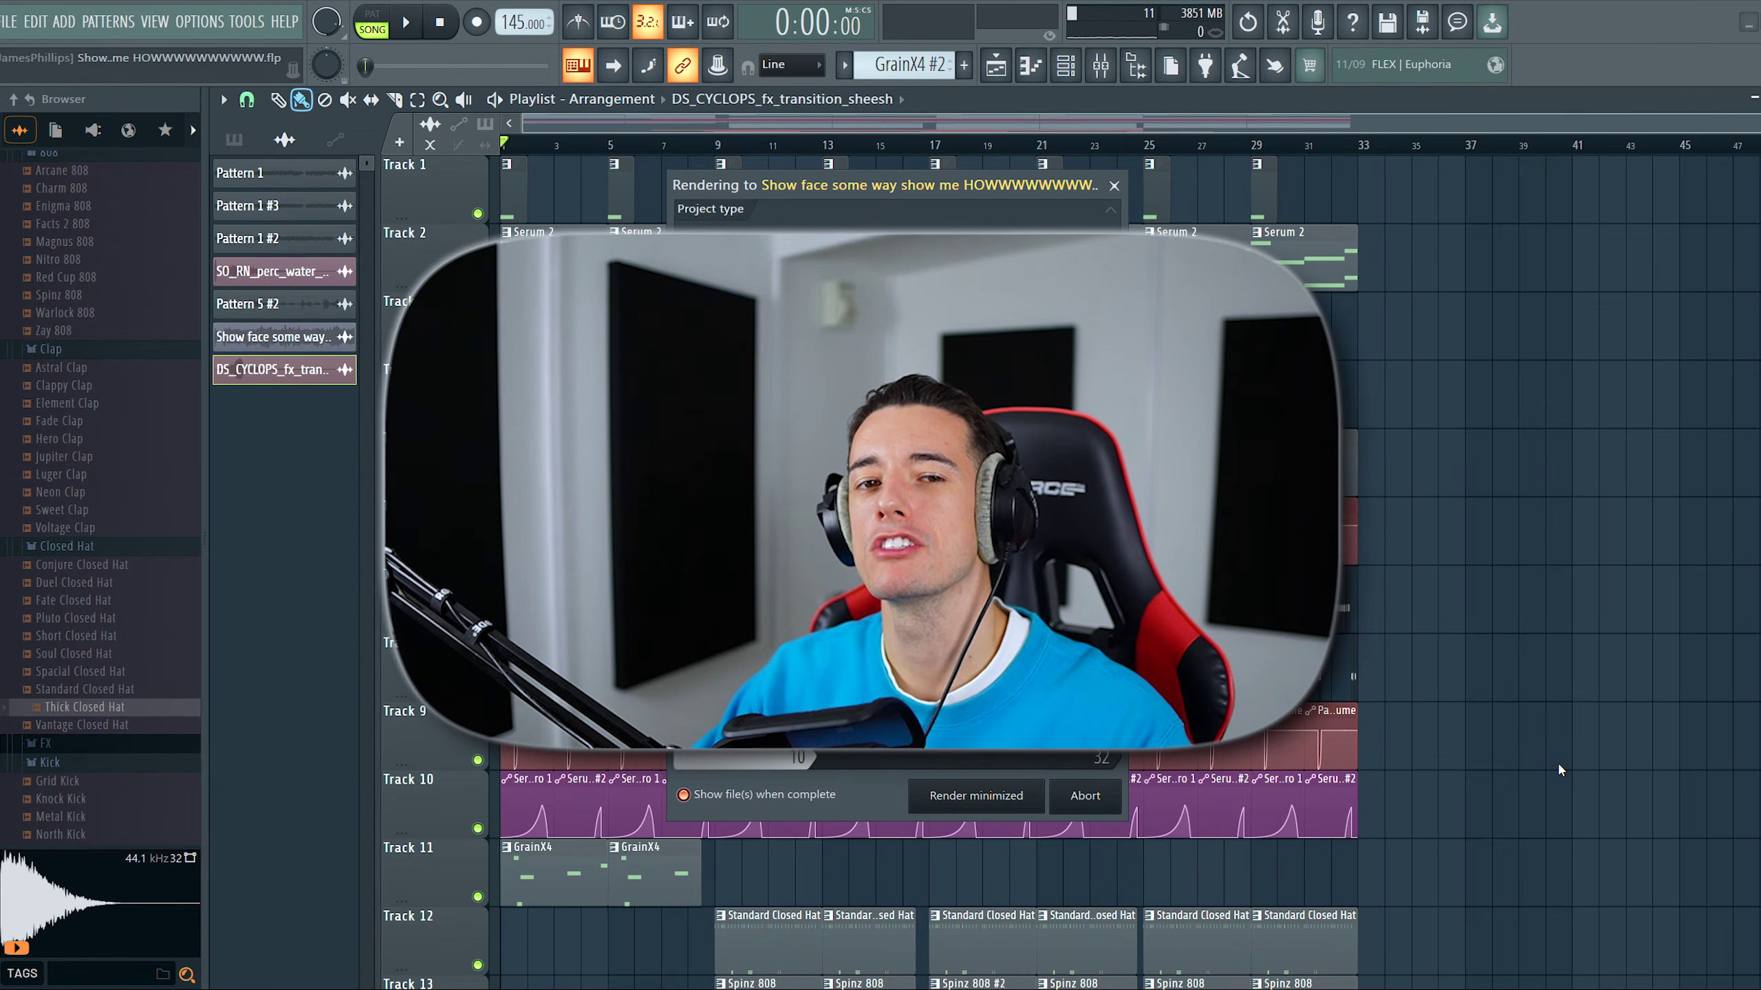